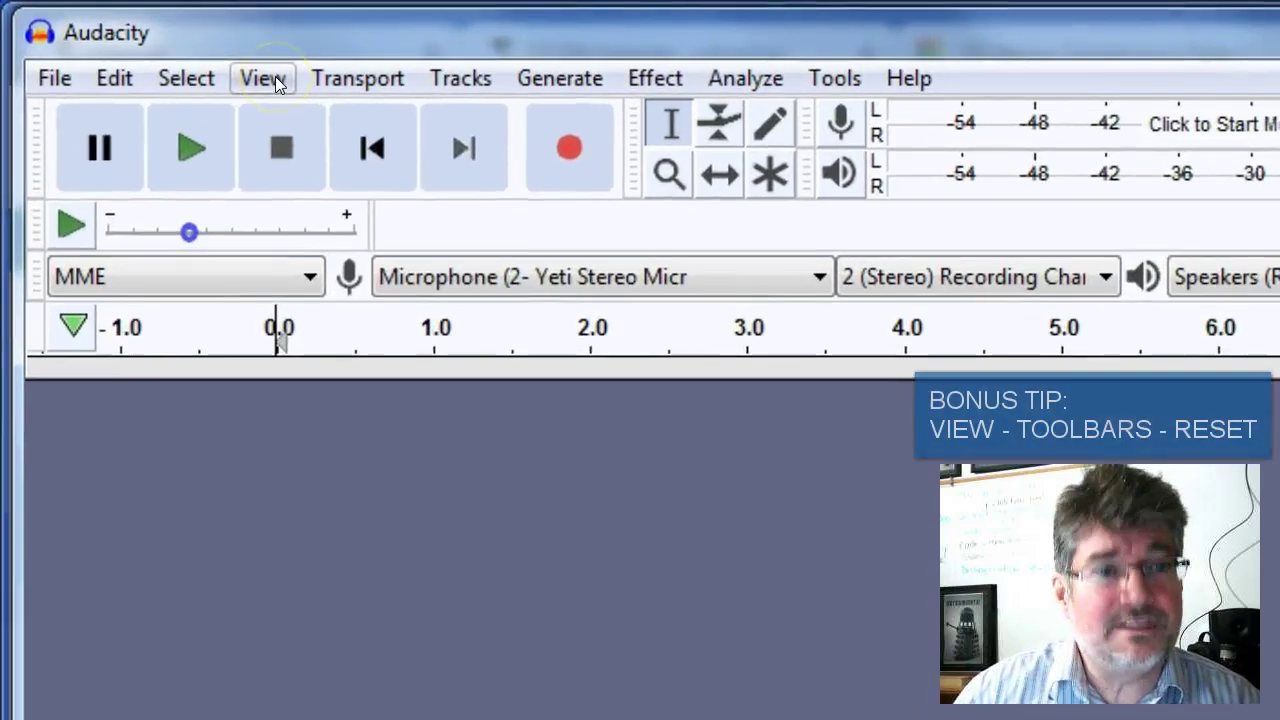
Step: Look over View > Toolbars and close it unchanged, leaving the jmay countdown mono track loaded
{"action": "left_click", "coordinate": [150, 41]}
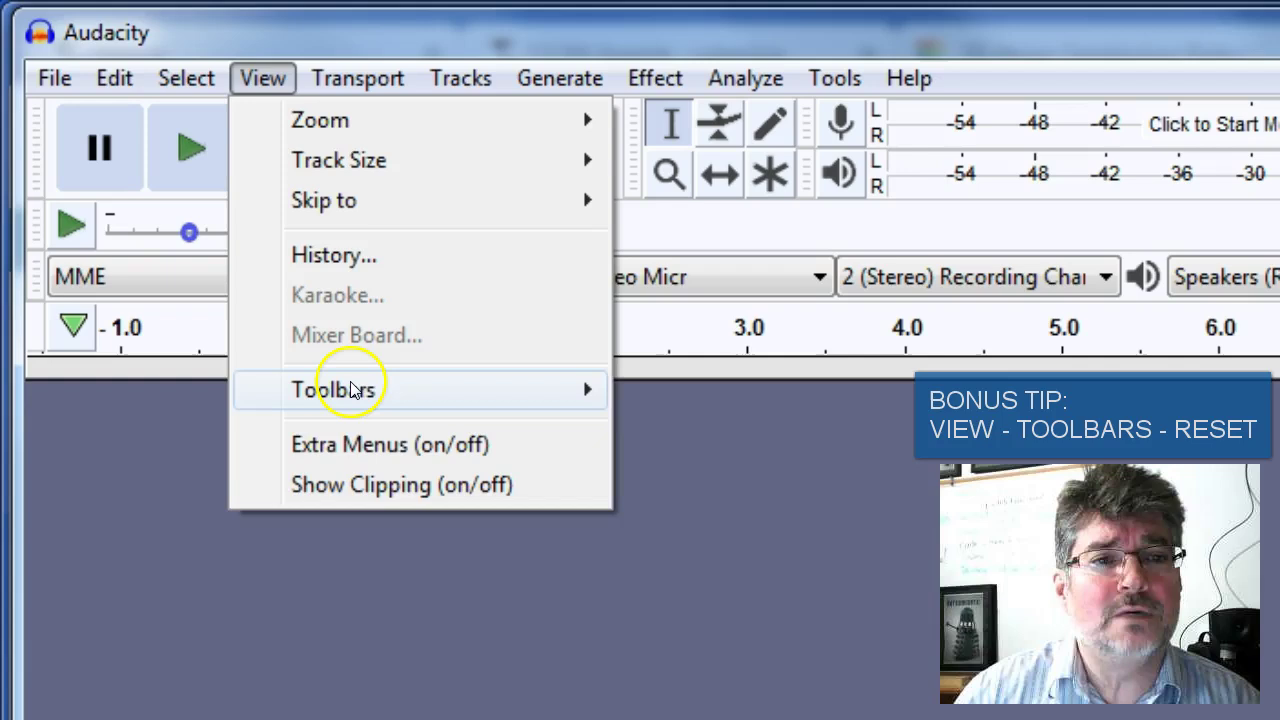
{"action": "mouse_move", "coordinate": [430, 393]}
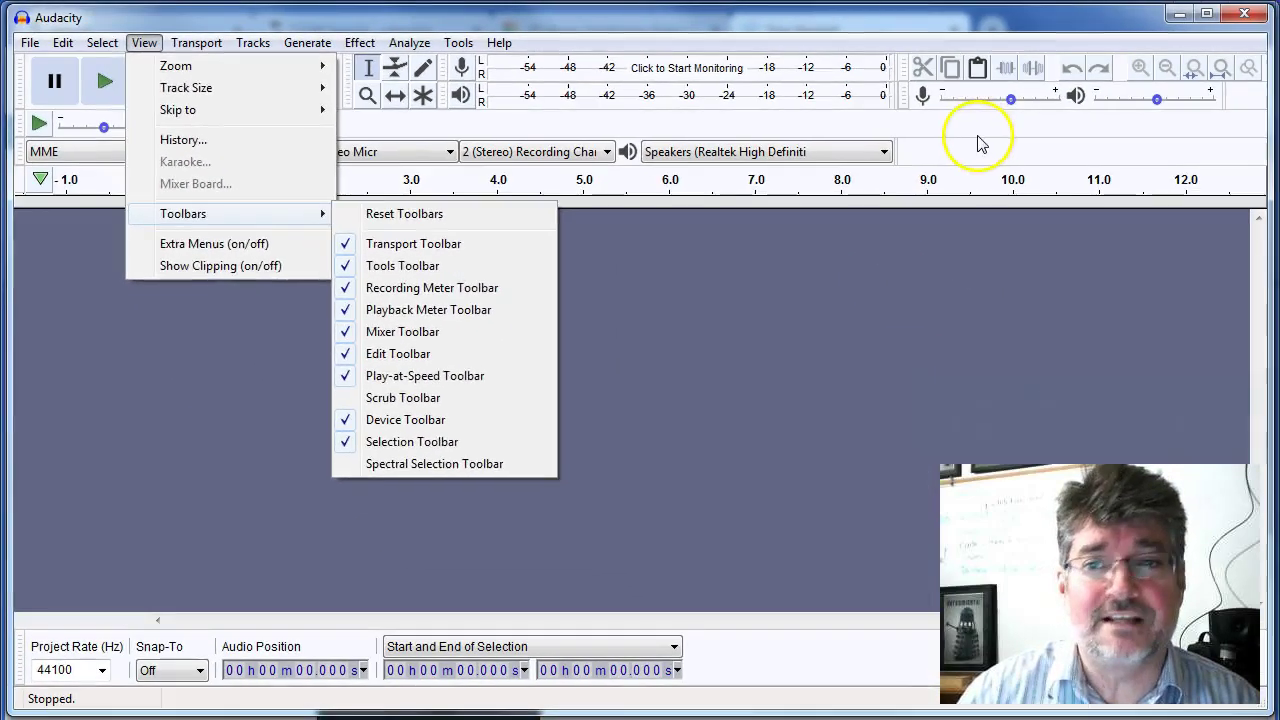
{"action": "left_click", "coordinate": [1241, 157]}
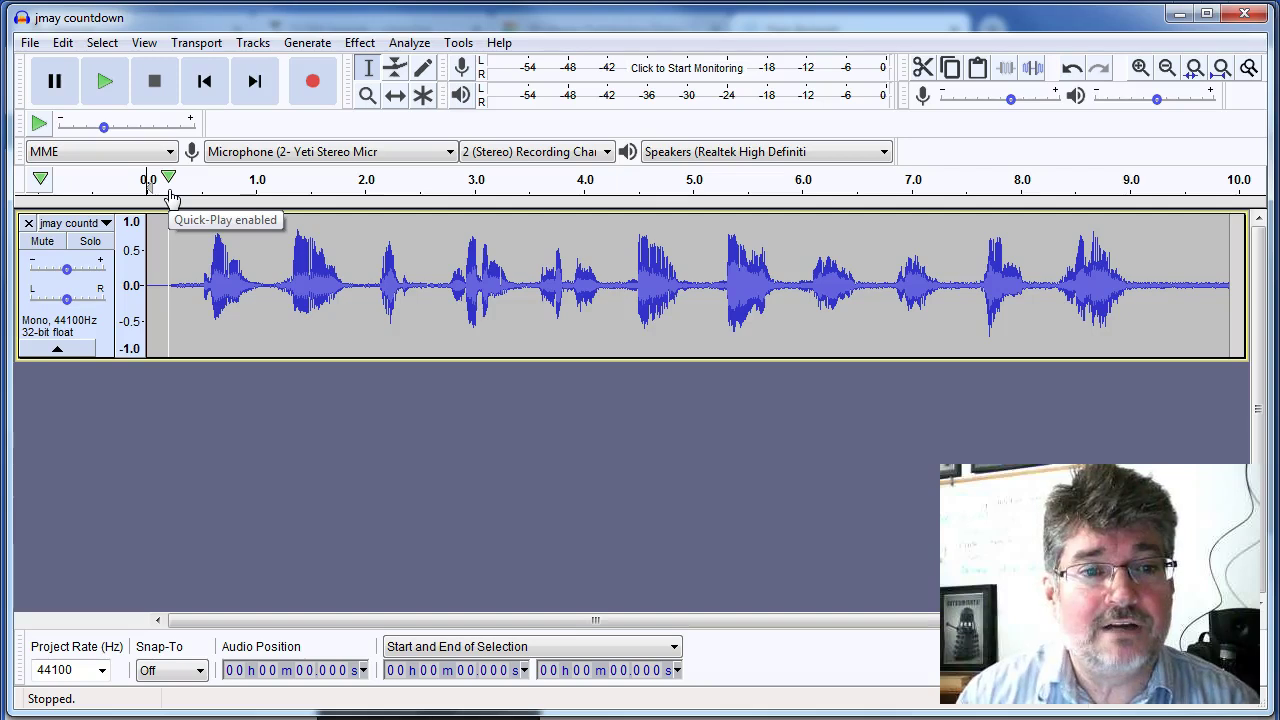
{"action": "left_click", "coordinate": [105, 85]}
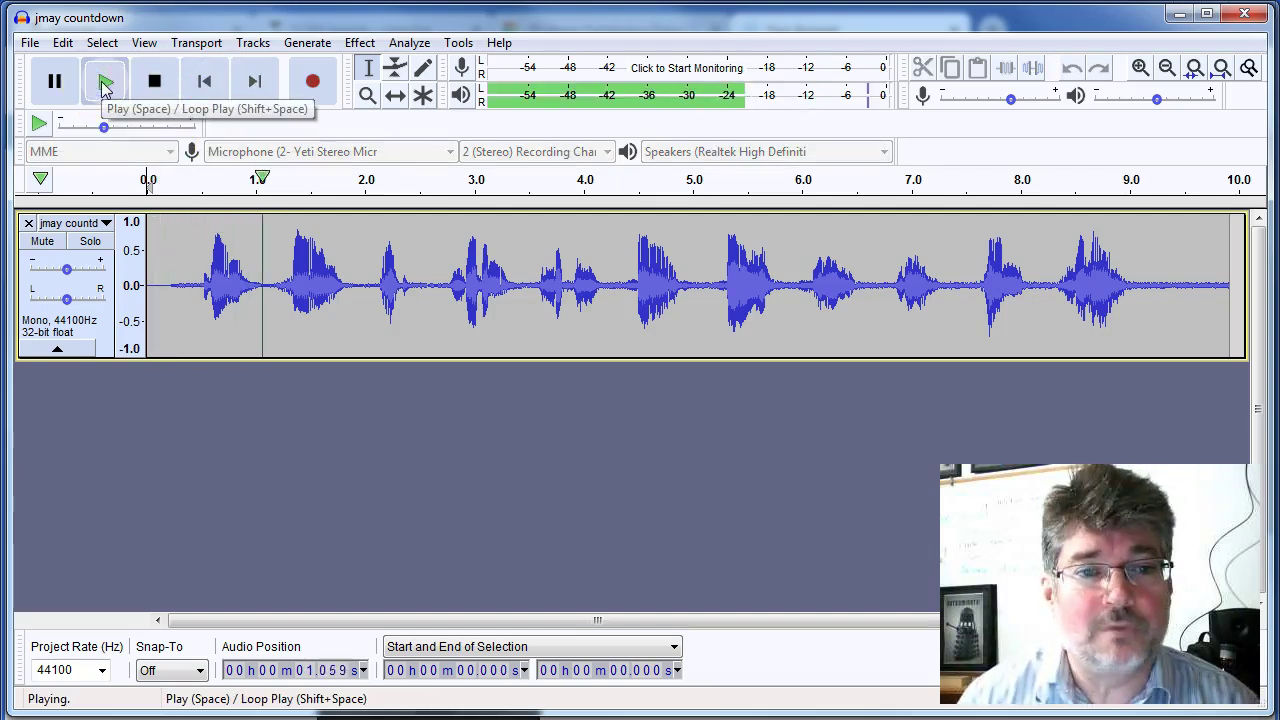
{"action": "left_click", "coordinate": [163, 83]}
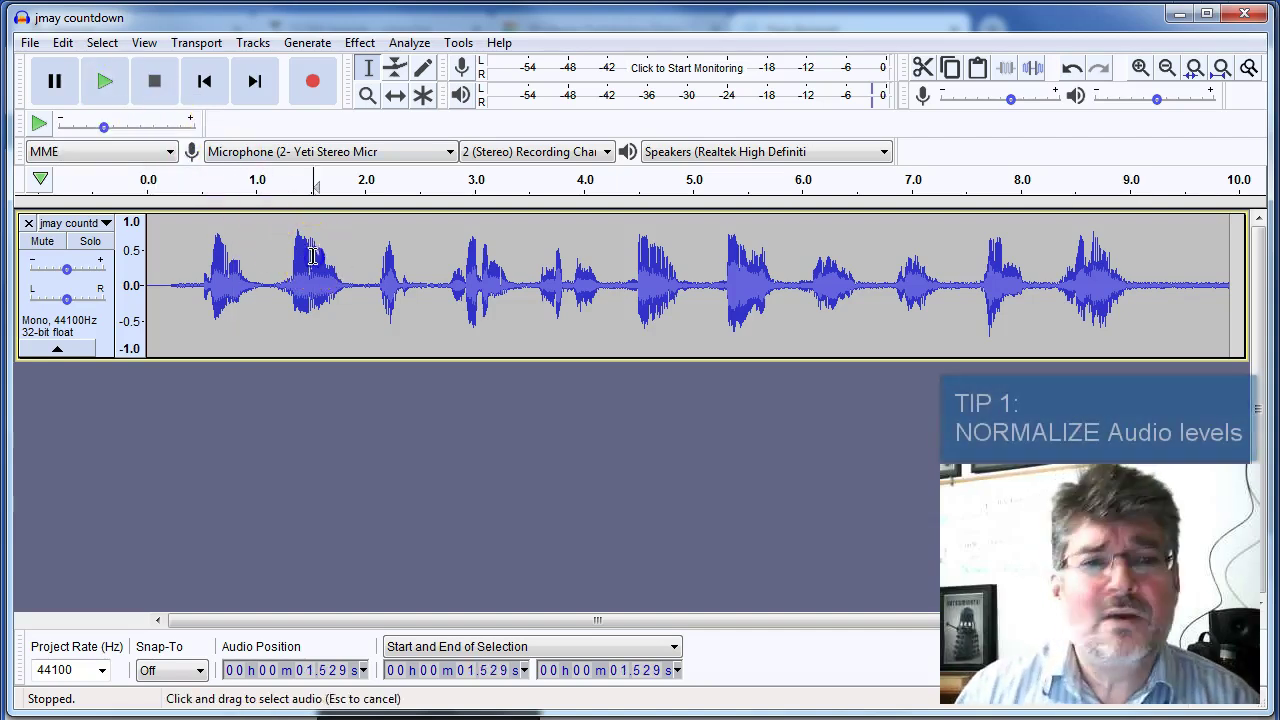
Step: Select all audio and apply Normalize at -1.0 dB peak with Remove DC offset checked
{"action": "key", "text": "ctrl+a"}
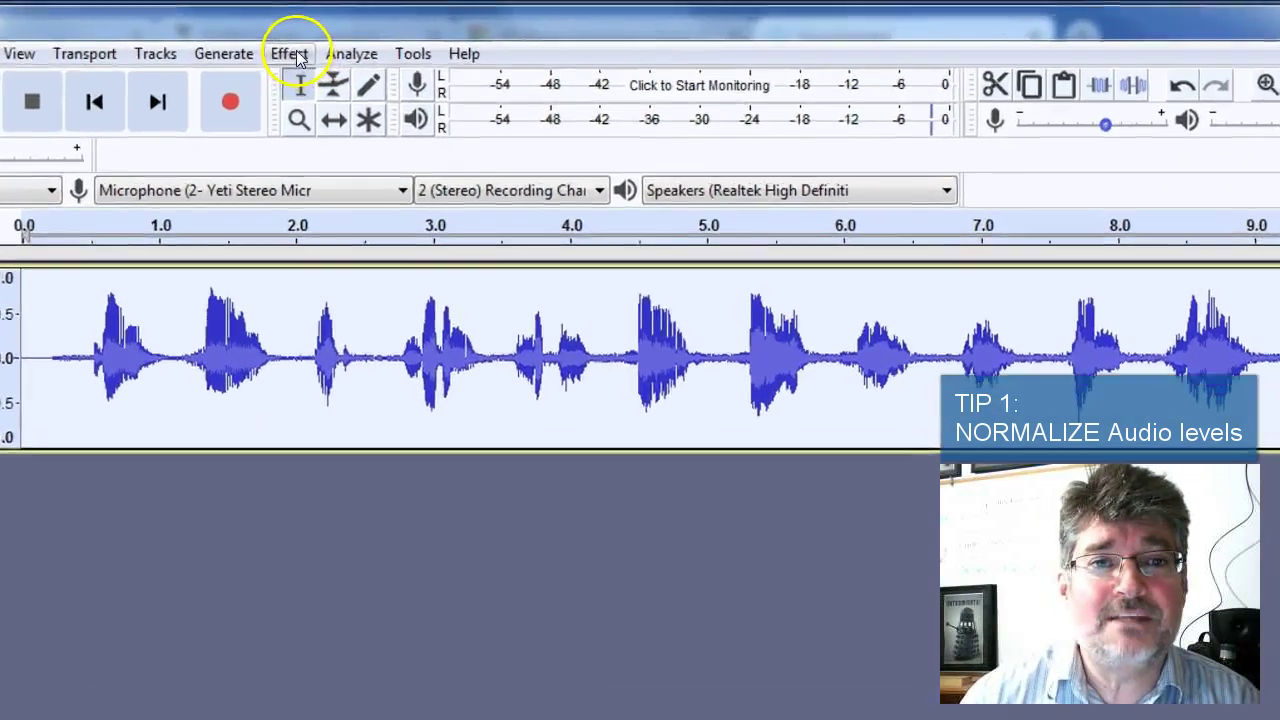
{"action": "left_click", "coordinate": [359, 42]}
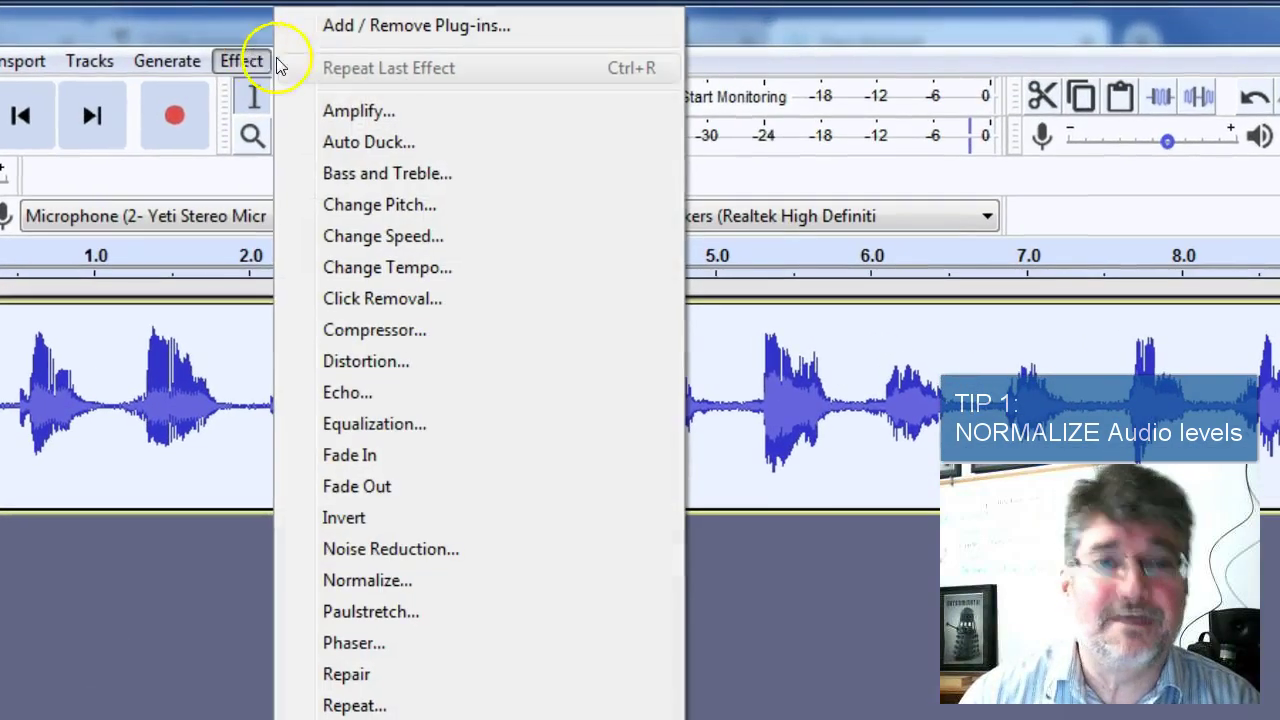
{"action": "left_click", "coordinate": [399, 581]}
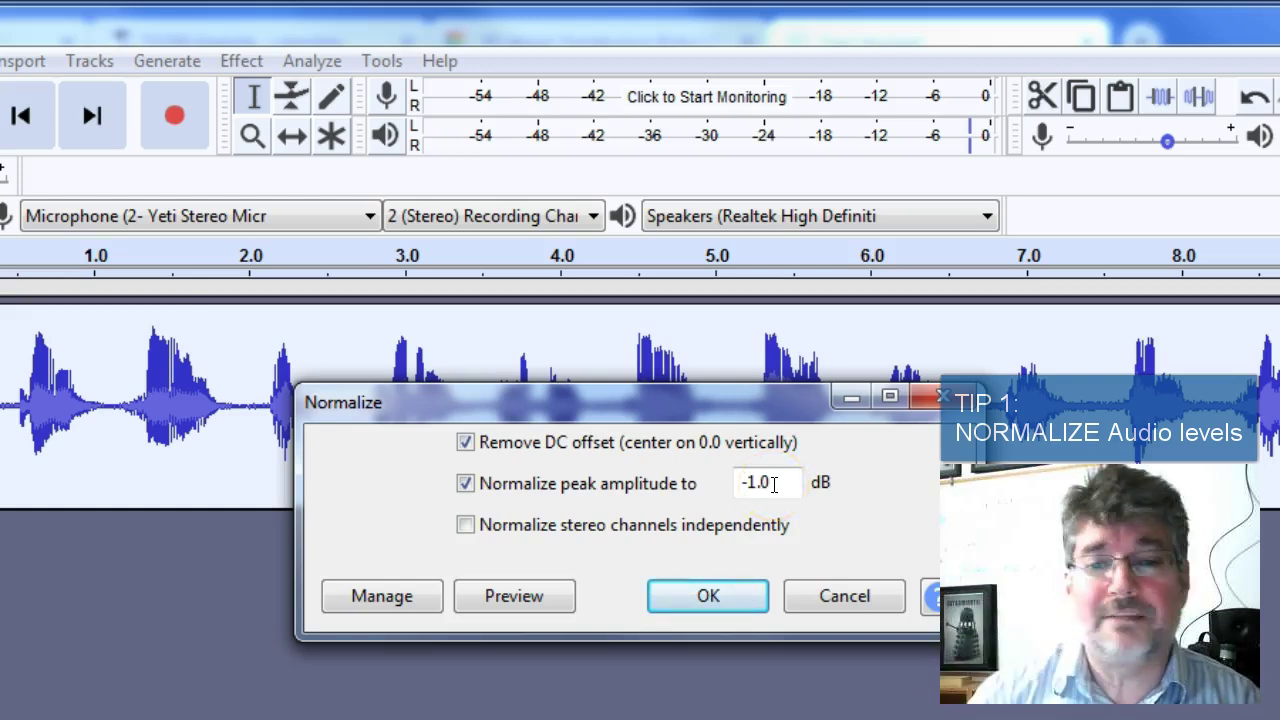
{"action": "left_click", "coordinate": [725, 598]}
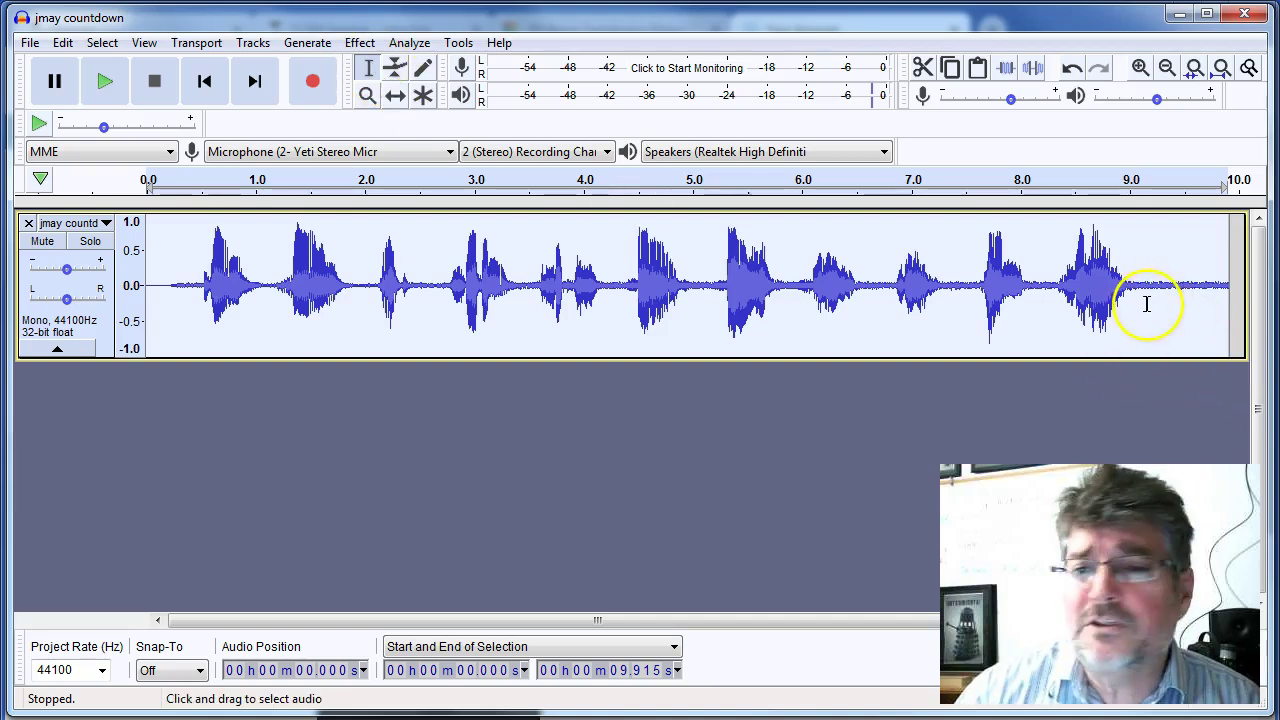
Step: Select the quiet tail after 9 s and play back the recording to audition it
{"action": "left_click_drag", "start_coordinate": [1141, 300], "coordinate": [1222, 303]}
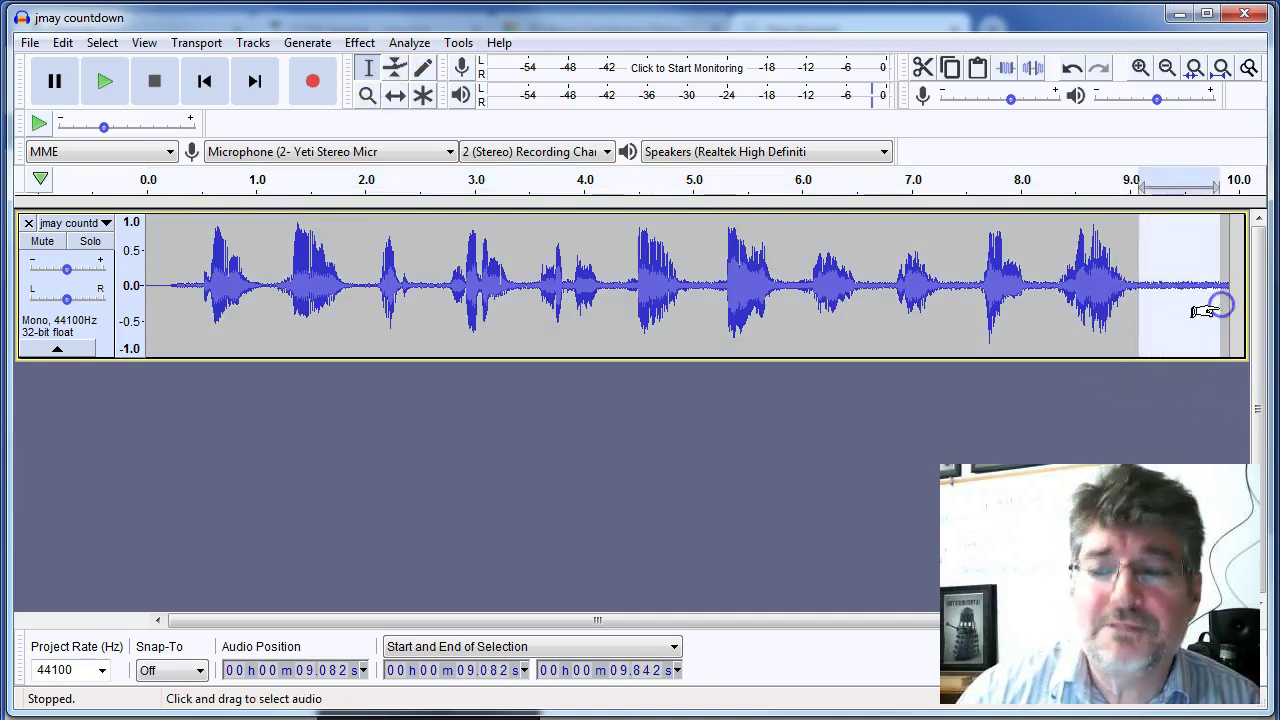
{"action": "left_click", "coordinate": [104, 82]}
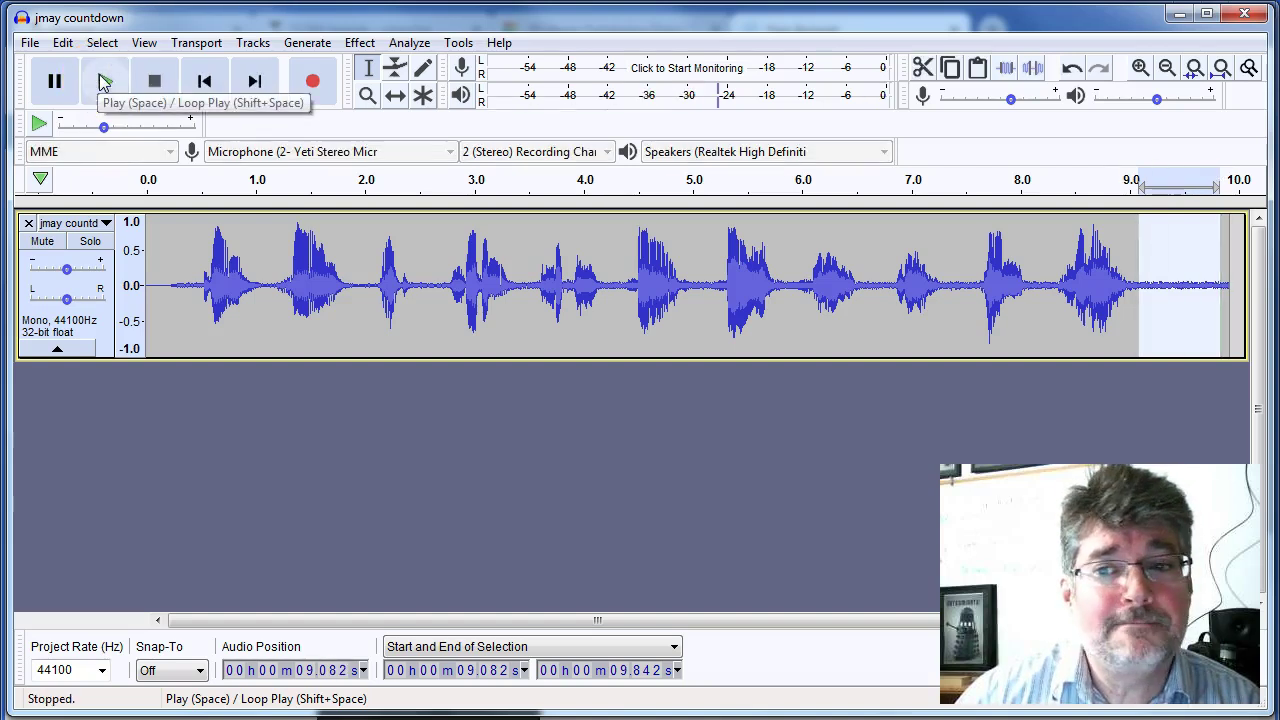
{"action": "left_click", "coordinate": [152, 263]}
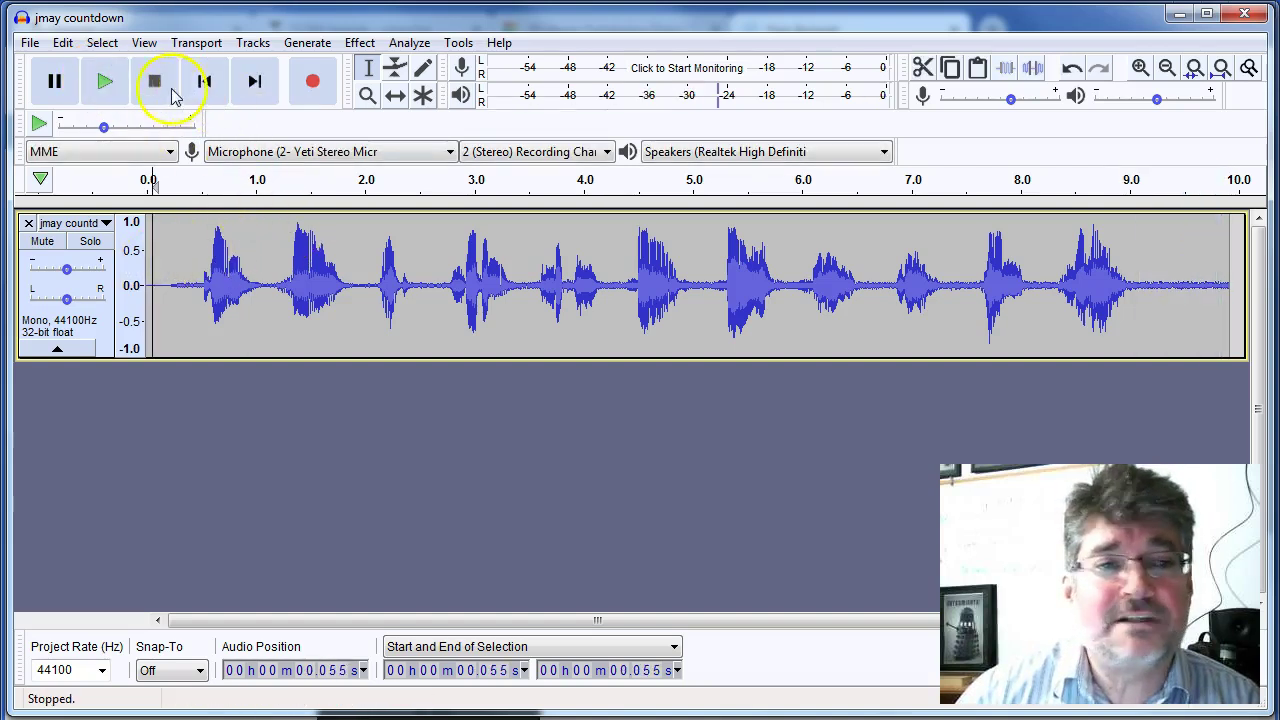
{"action": "left_click", "coordinate": [117, 82]}
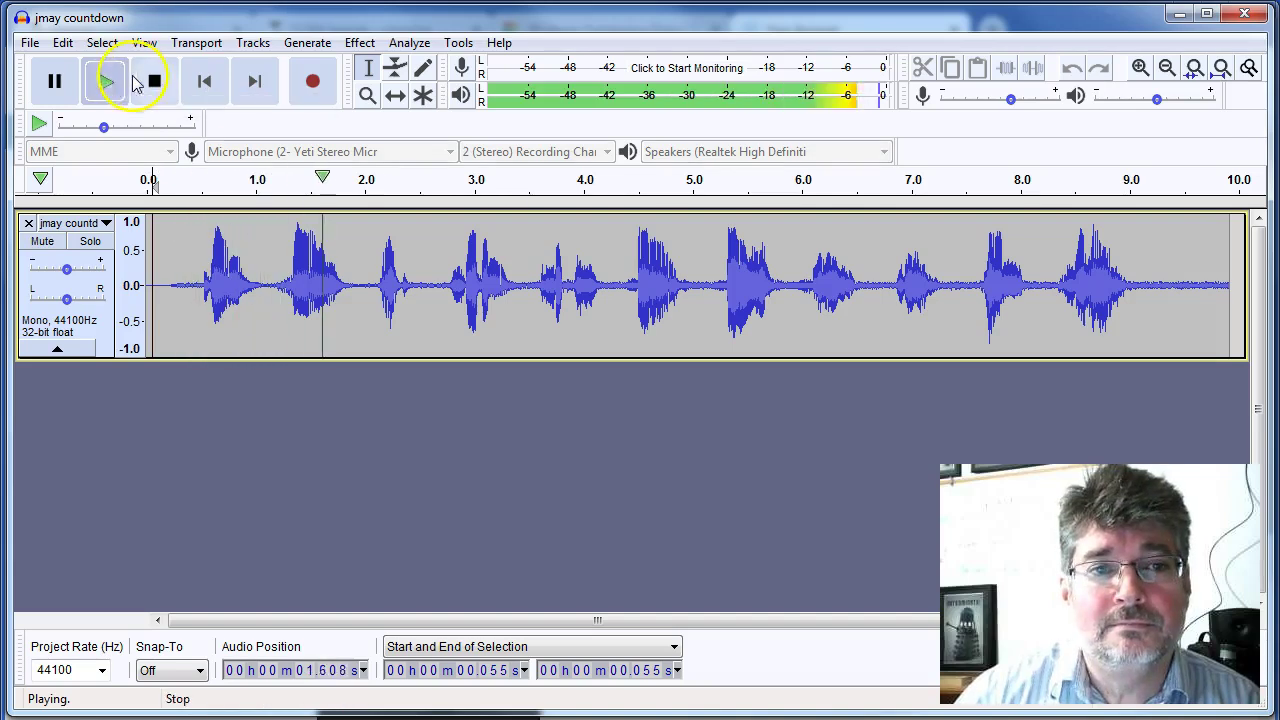
{"action": "left_click", "coordinate": [154, 82]}
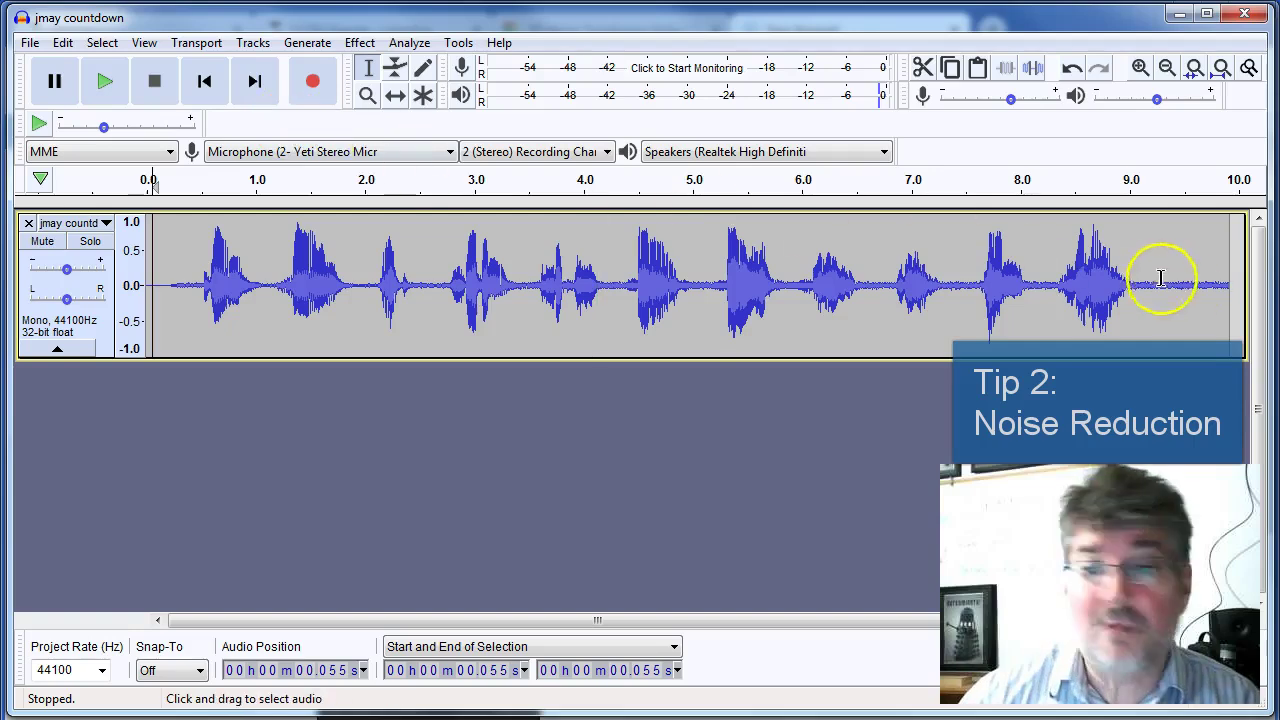
Step: Reselect the noise-only stretch near 9.2–9.8 s and capture it as the Noise Reduction profile
{"action": "left_click_drag", "start_coordinate": [1152, 278], "coordinate": [1216, 290]}
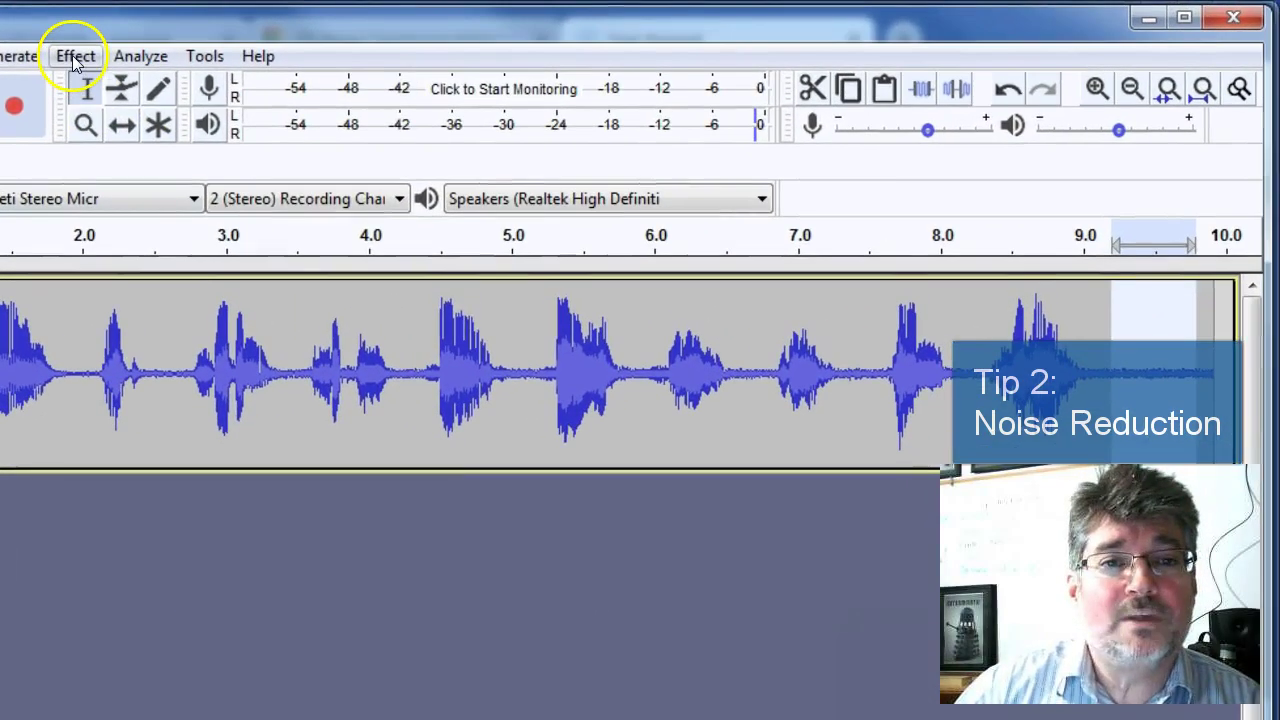
{"action": "left_click", "coordinate": [75, 57]}
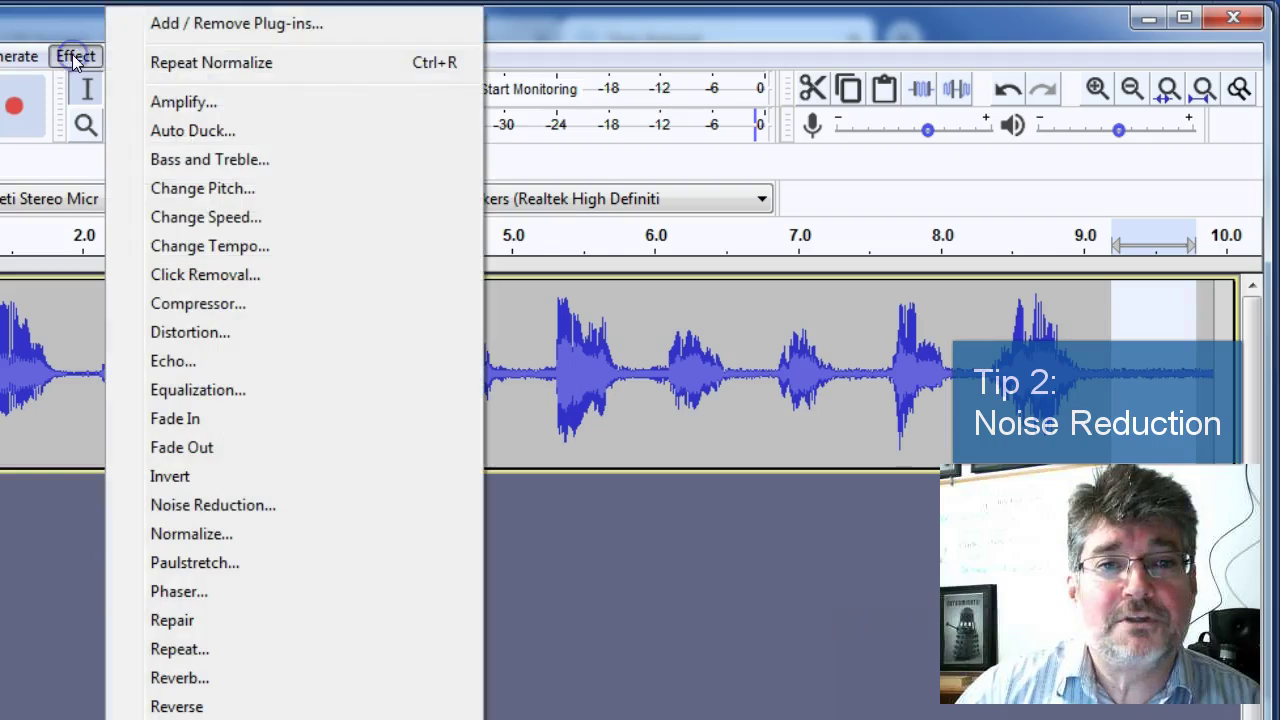
{"action": "left_click", "coordinate": [278, 506]}
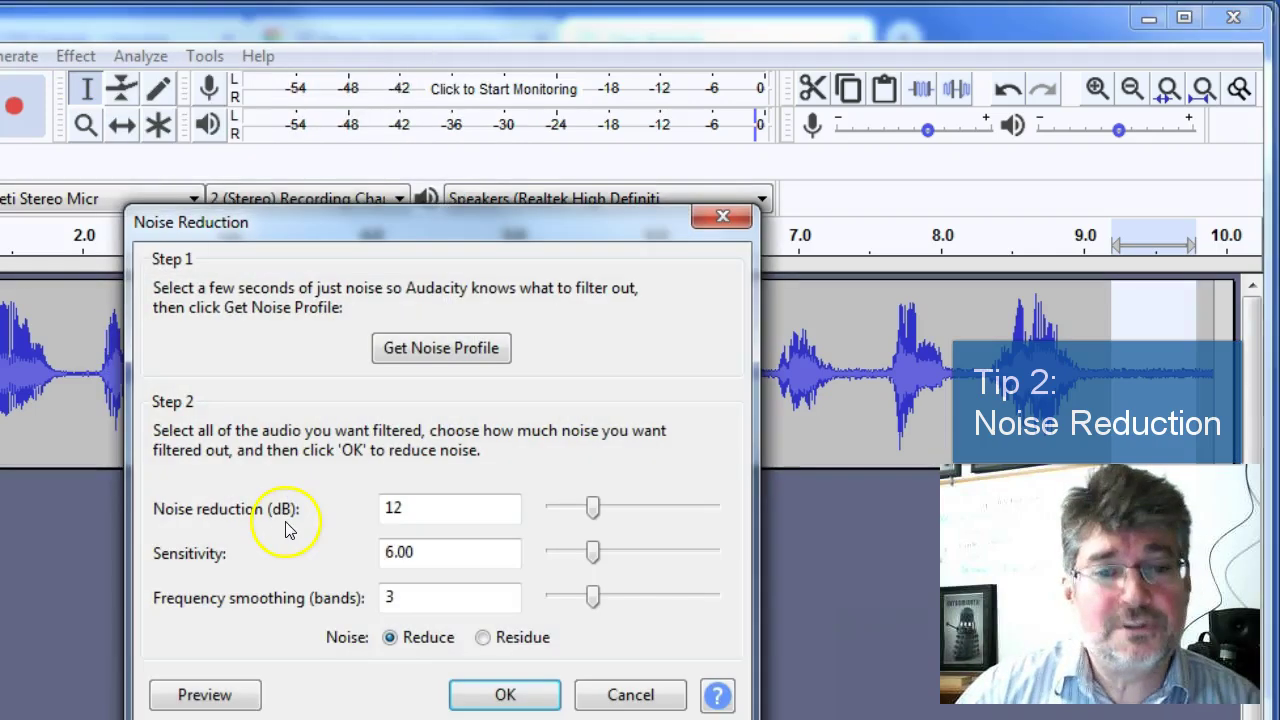
{"action": "left_click", "coordinate": [431, 352]}
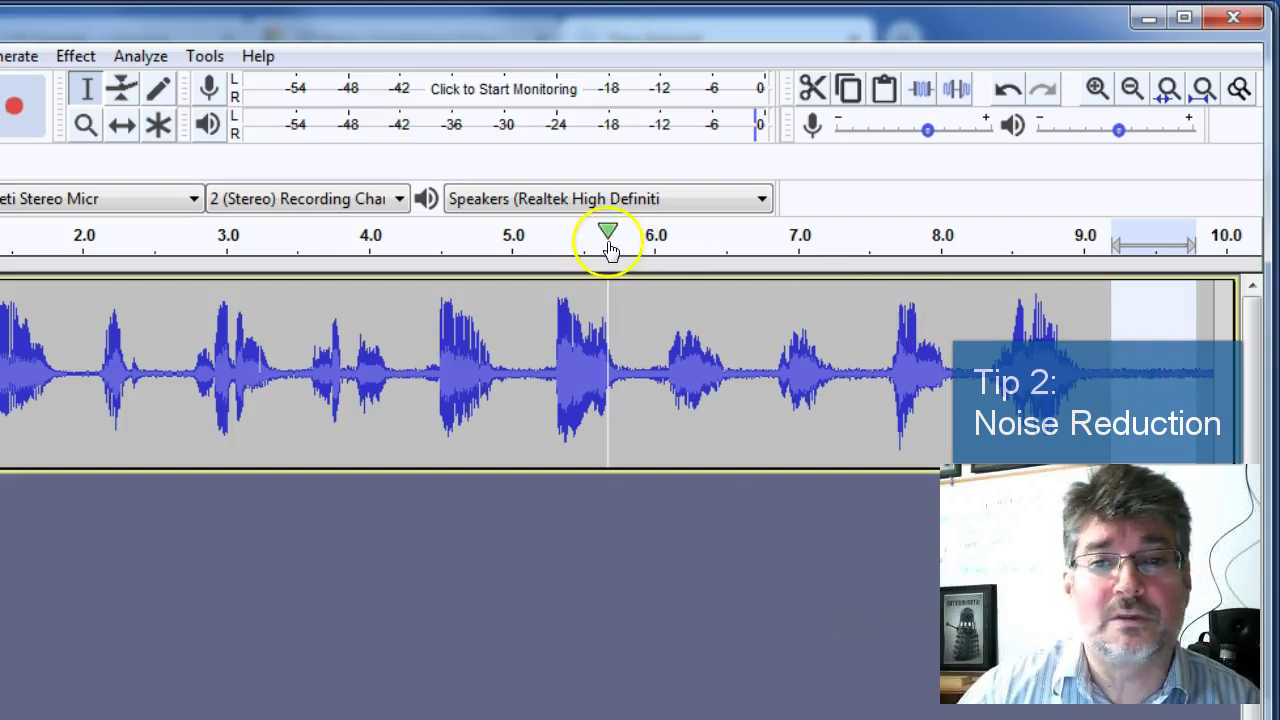
Step: Apply Noise Reduction with 18 dB reduction to the whole countdown clip
{"action": "double_click", "coordinate": [291, 364]}
{"action": "left_click", "coordinate": [75, 56]}
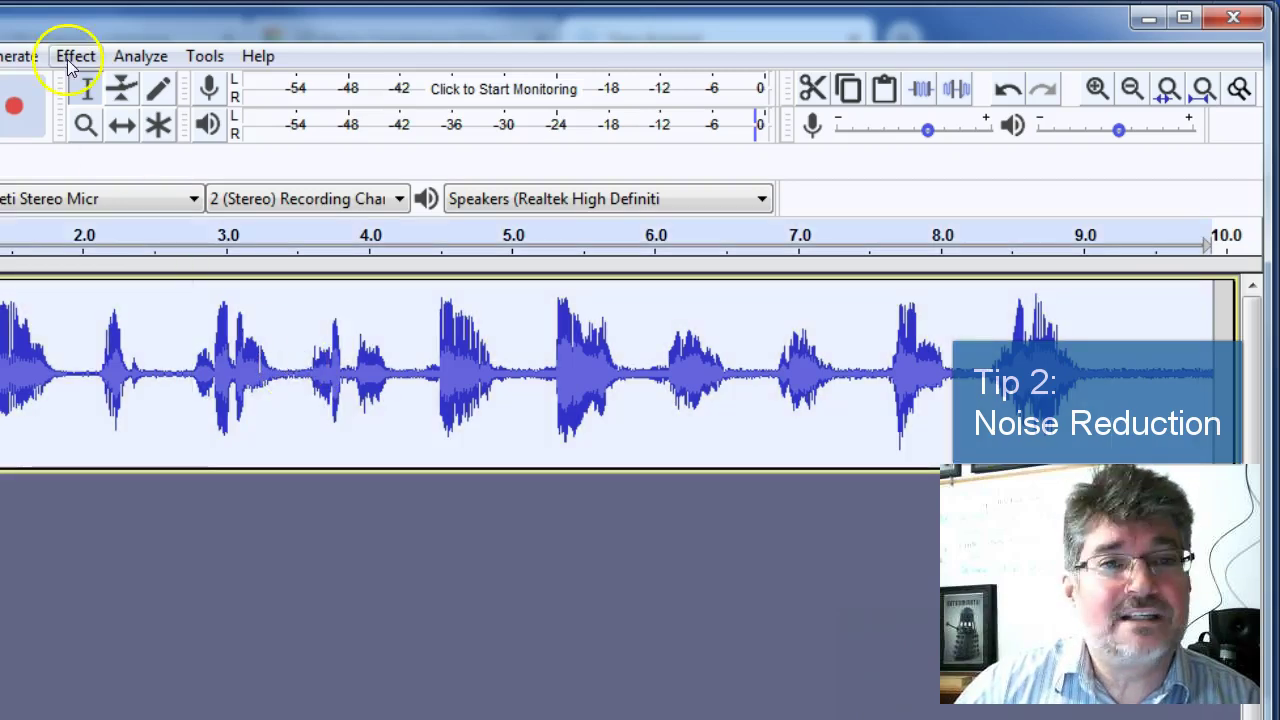
{"action": "left_click", "coordinate": [185, 505]}
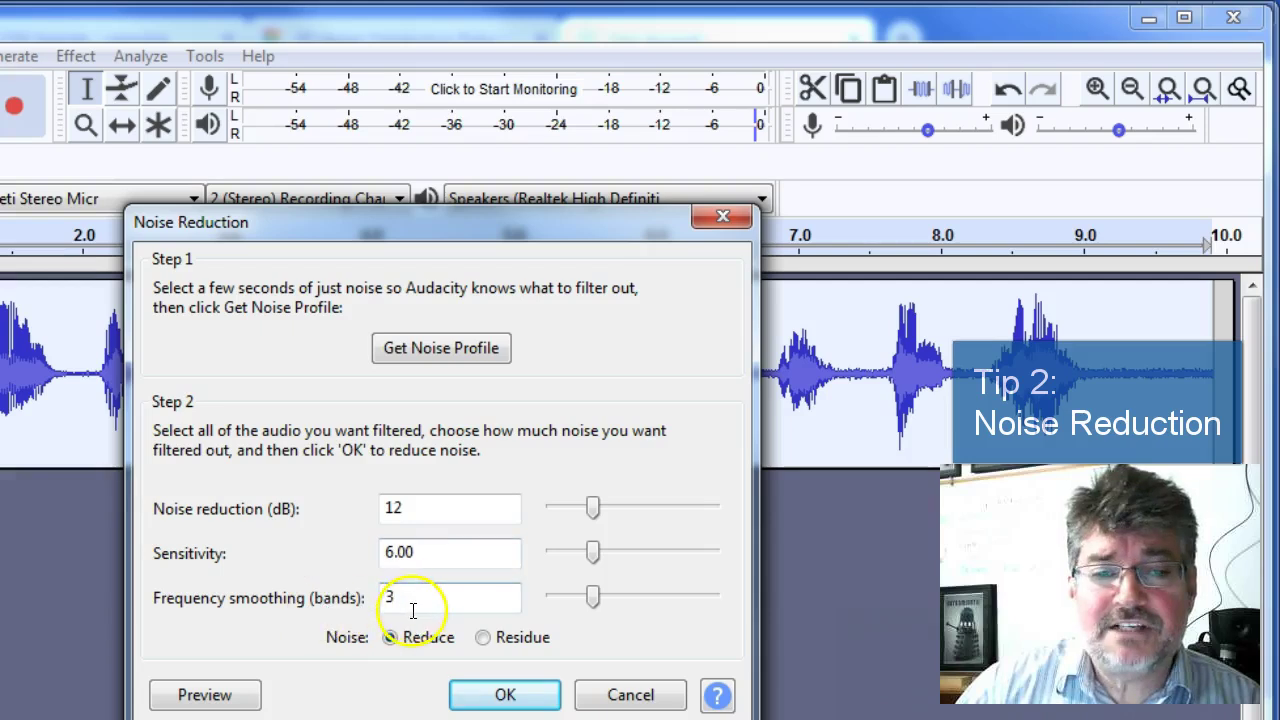
{"action": "left_click_drag", "start_coordinate": [414, 512], "coordinate": [368, 508]}
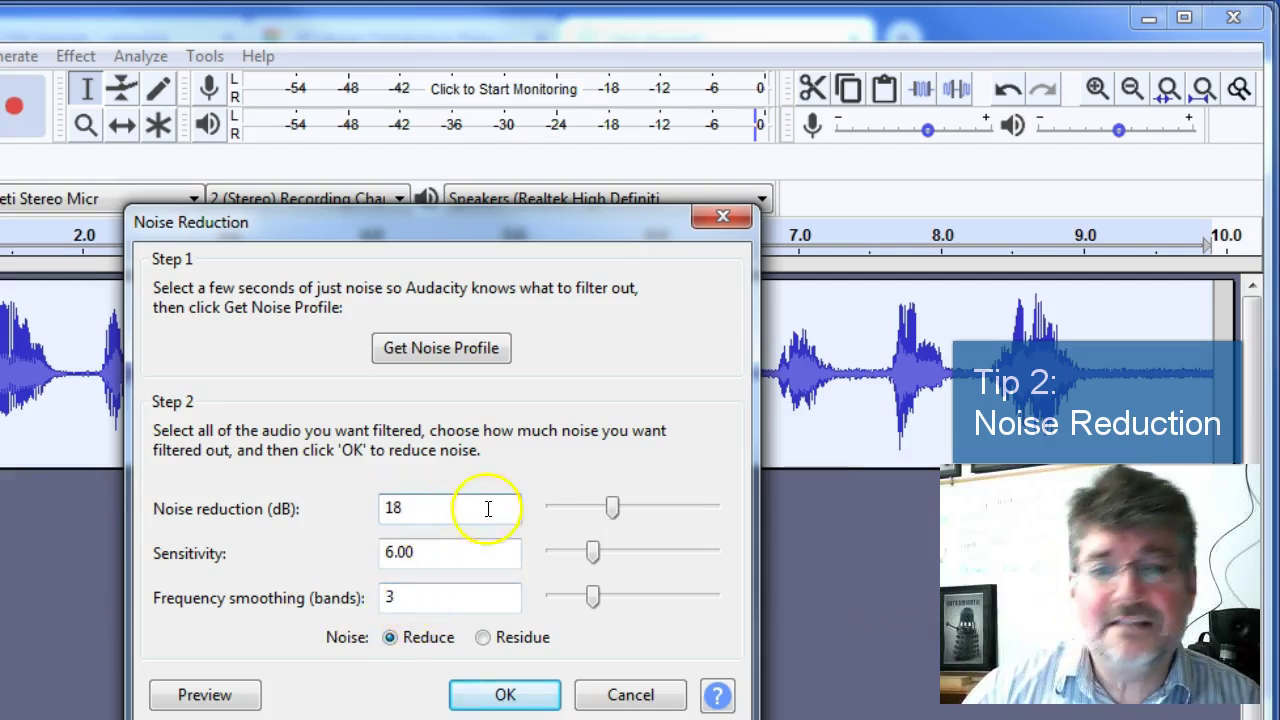
{"action": "left_click", "coordinate": [505, 697]}
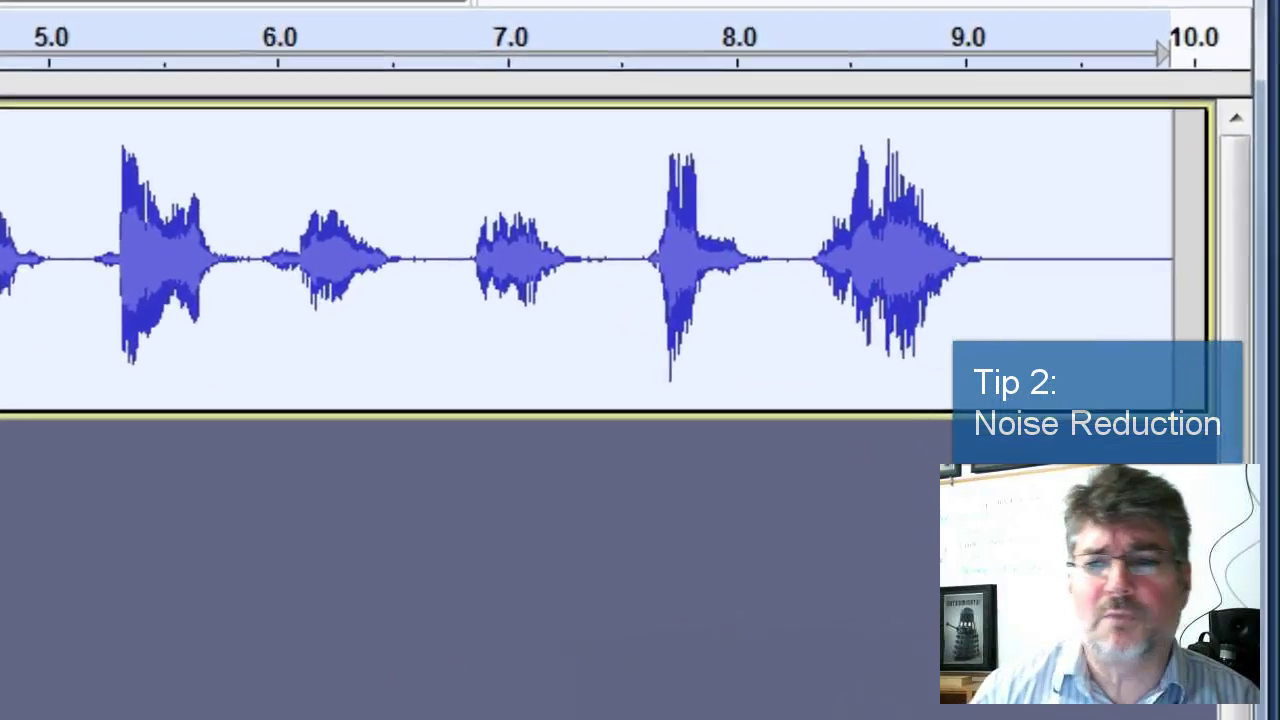
Step: Play back the cleaned recording to check the gaps and tail for leftover noise
{"action": "left_click_drag", "start_coordinate": [1006, 271], "coordinate": [1145, 270]}
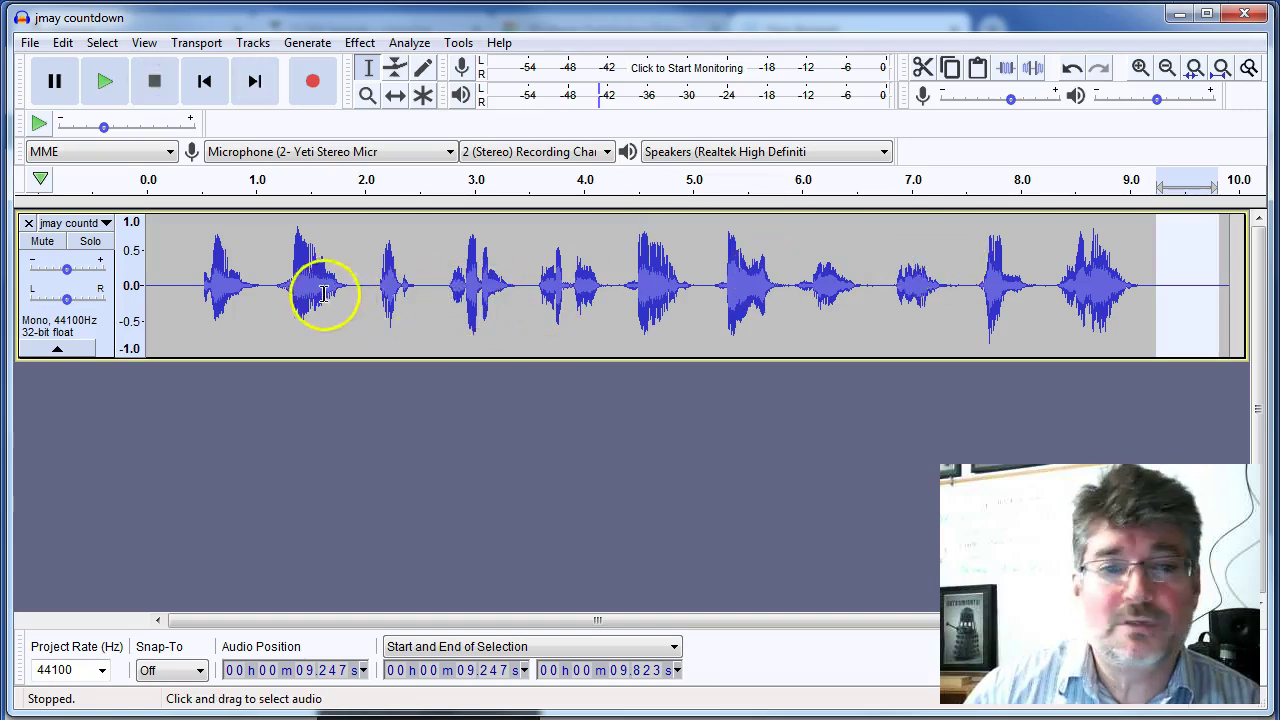
{"action": "left_click", "coordinate": [176, 258]}
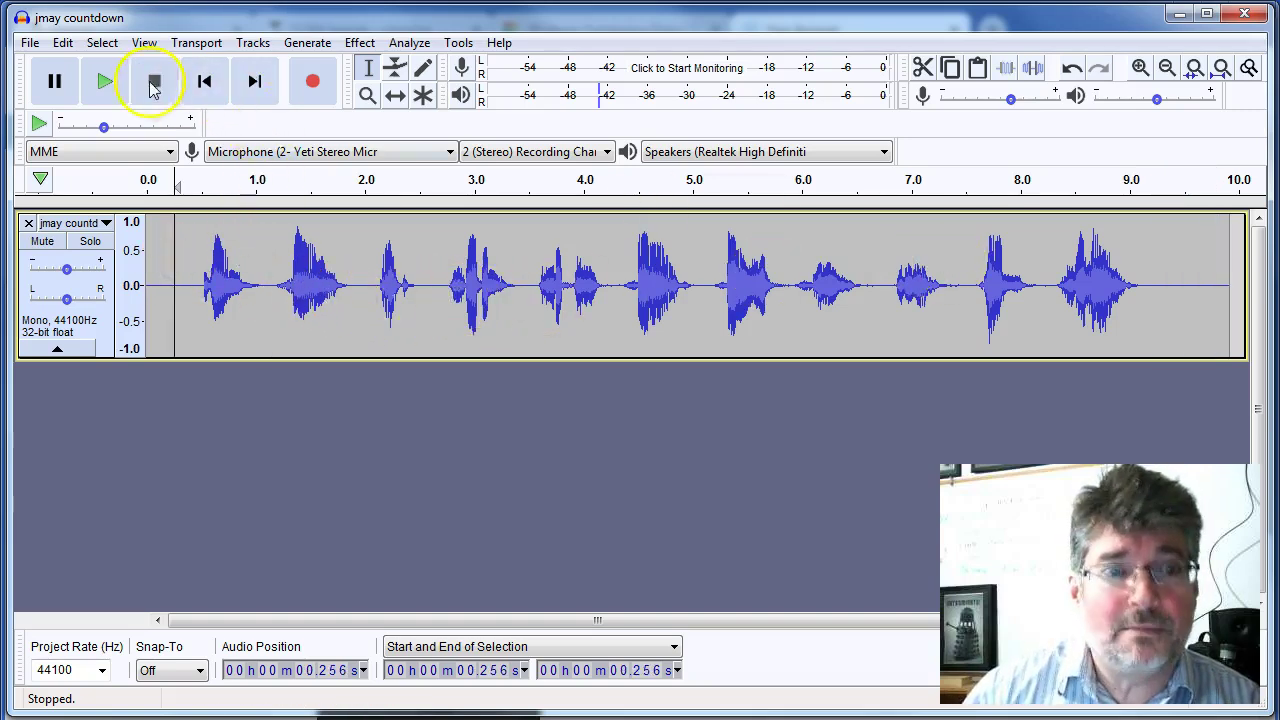
{"action": "left_click", "coordinate": [108, 82]}
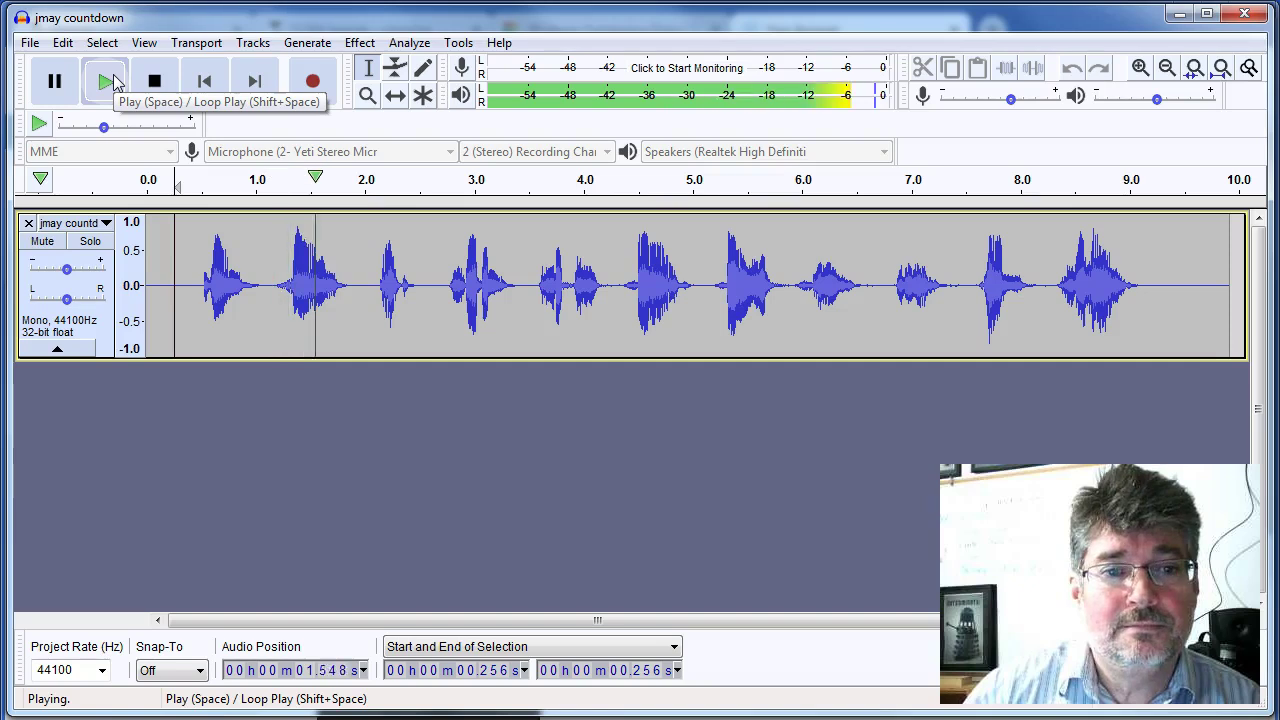
{"action": "left_click", "coordinate": [155, 80]}
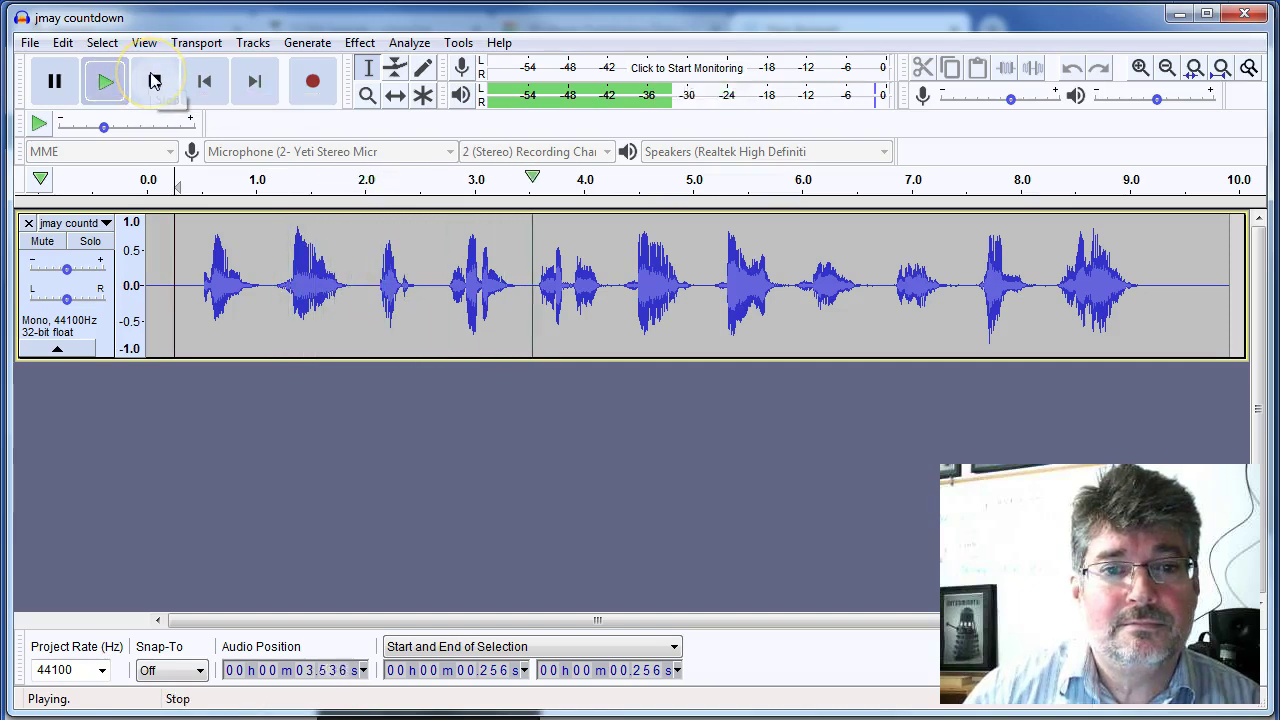
{"action": "left_click", "coordinate": [155, 80]}
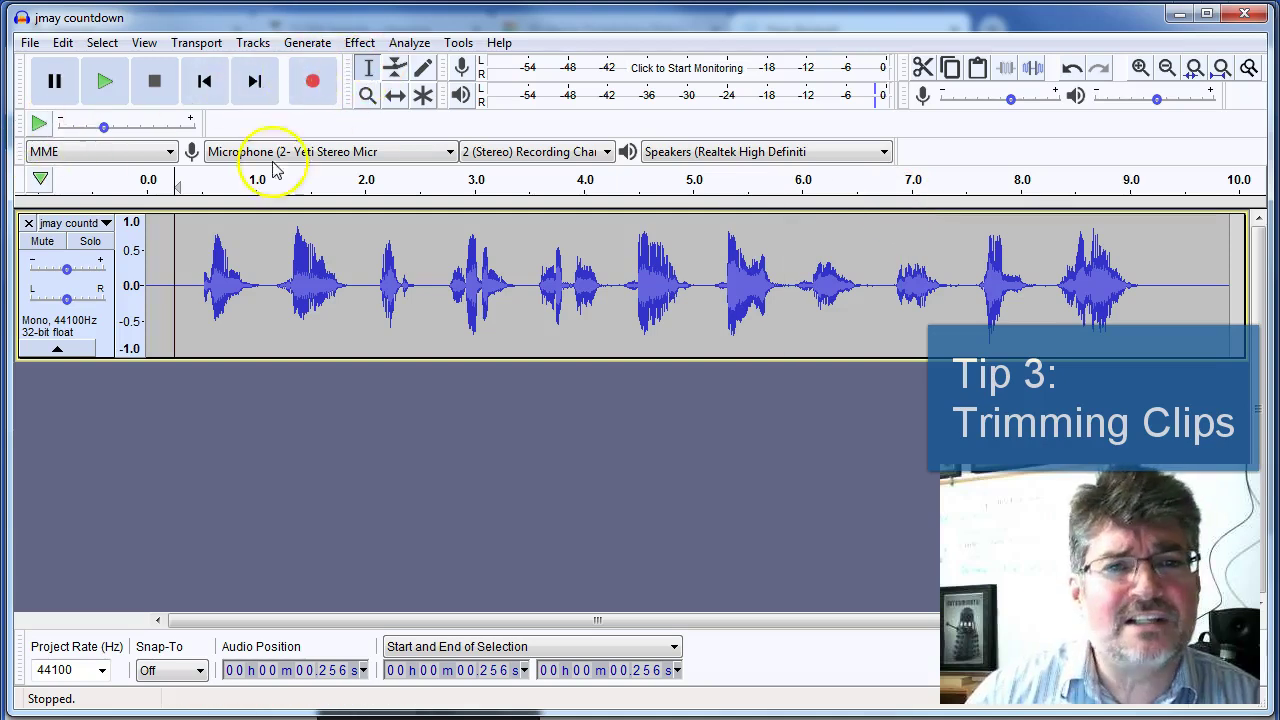
Step: Delete the leading silence up to 0.366 s and the quiet tail after 8.853 s
{"action": "left_click_drag", "start_coordinate": [187, 286], "coordinate": [107, 290]}
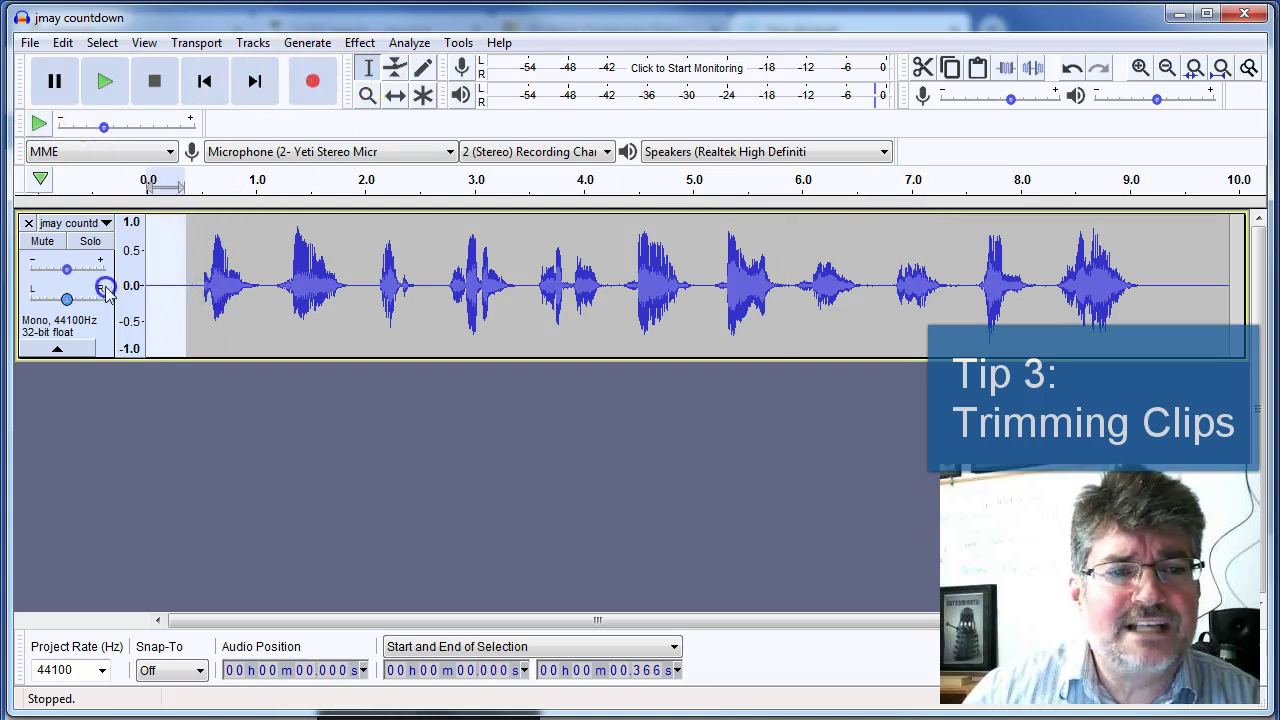
{"action": "key", "text": "Delete"}
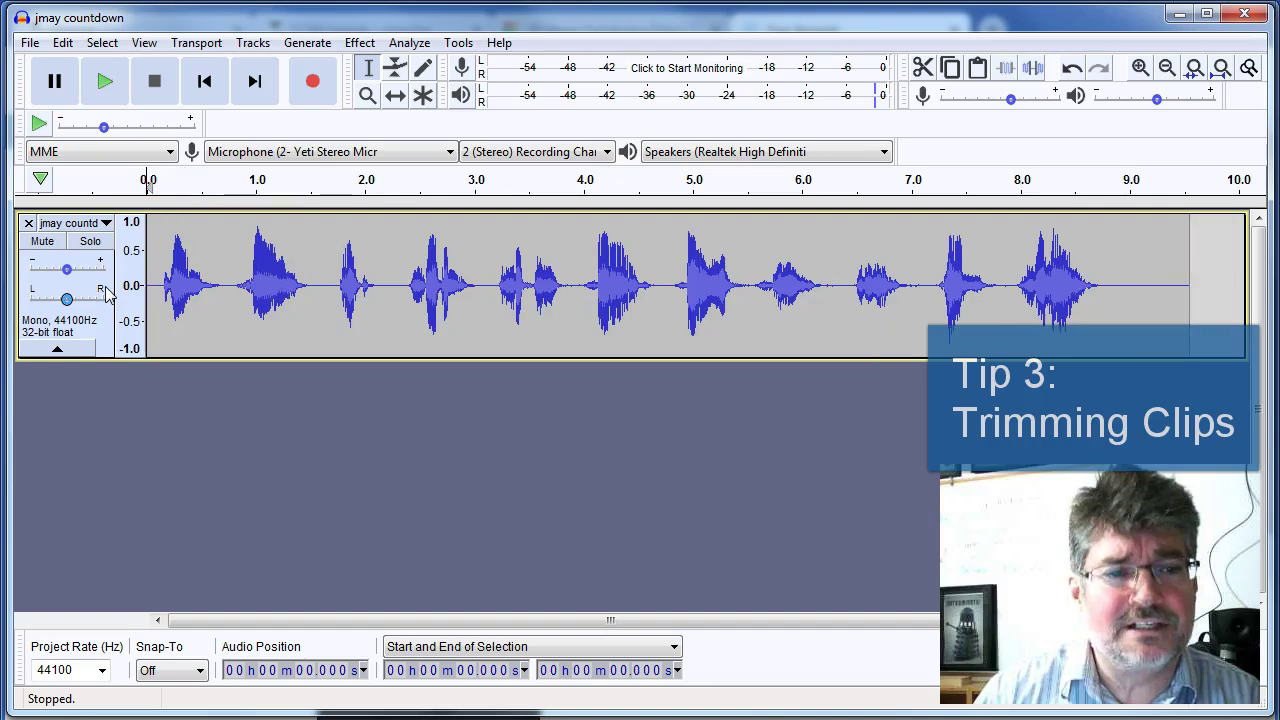
{"action": "left_click_drag", "start_coordinate": [1113, 308], "coordinate": [1197, 307]}
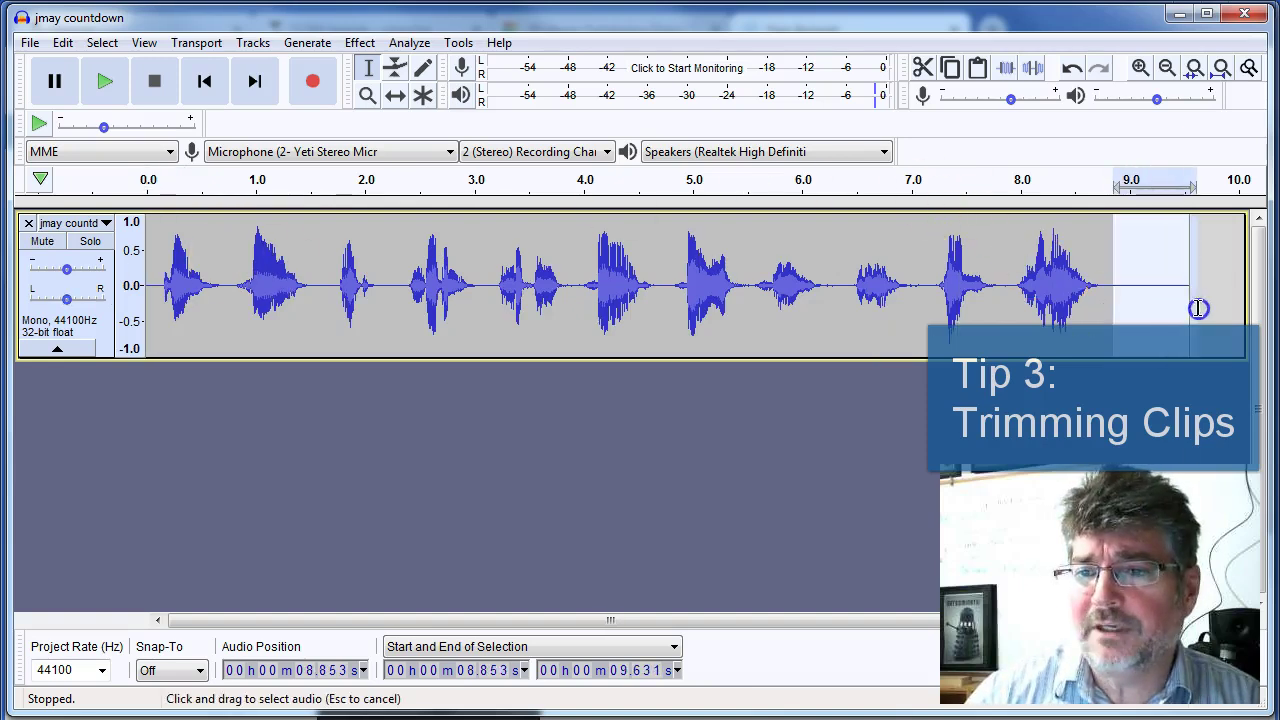
{"action": "key", "text": "Delete"}
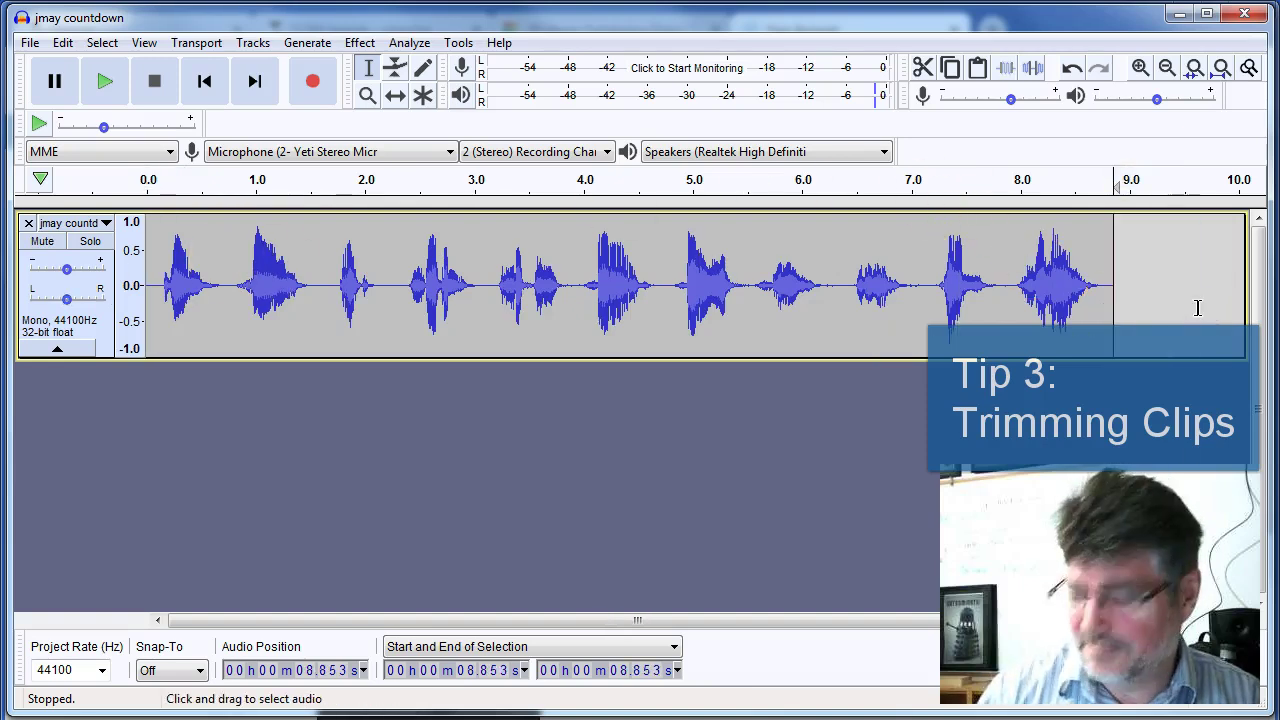
{"action": "left_click", "coordinate": [392, 280]}
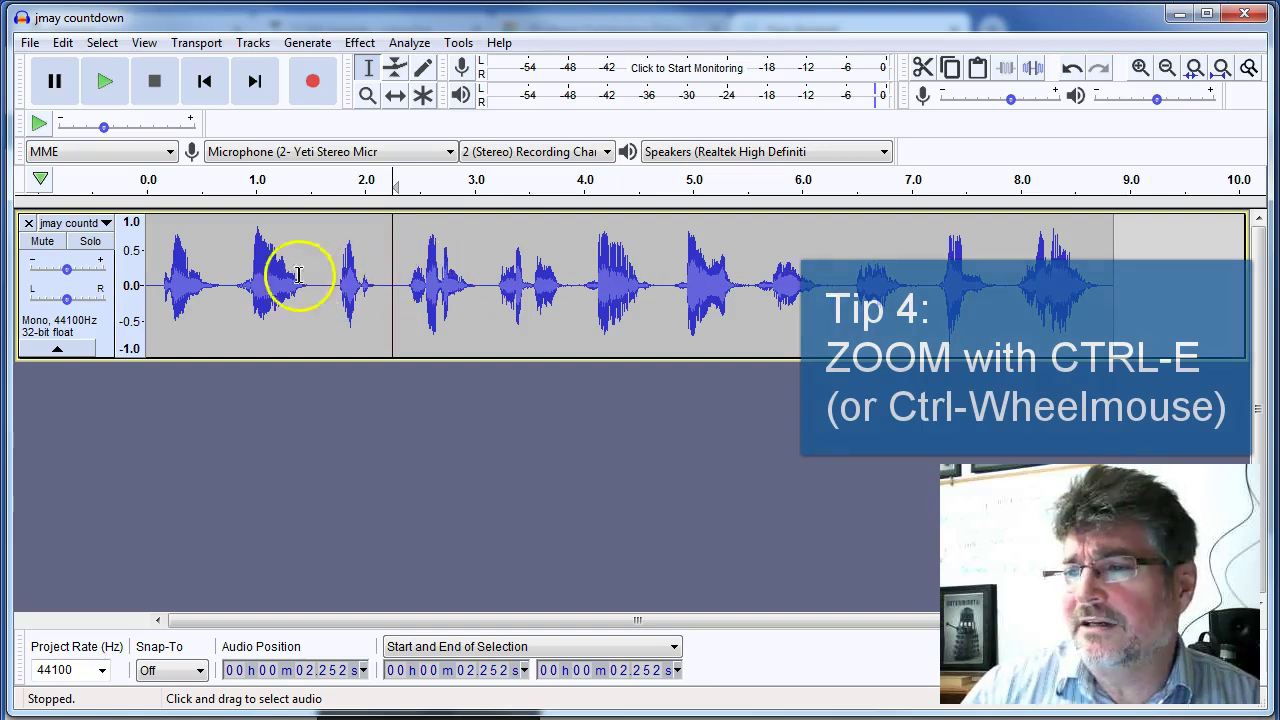
{"action": "left_click_drag", "start_coordinate": [235, 277], "coordinate": [314, 288]}
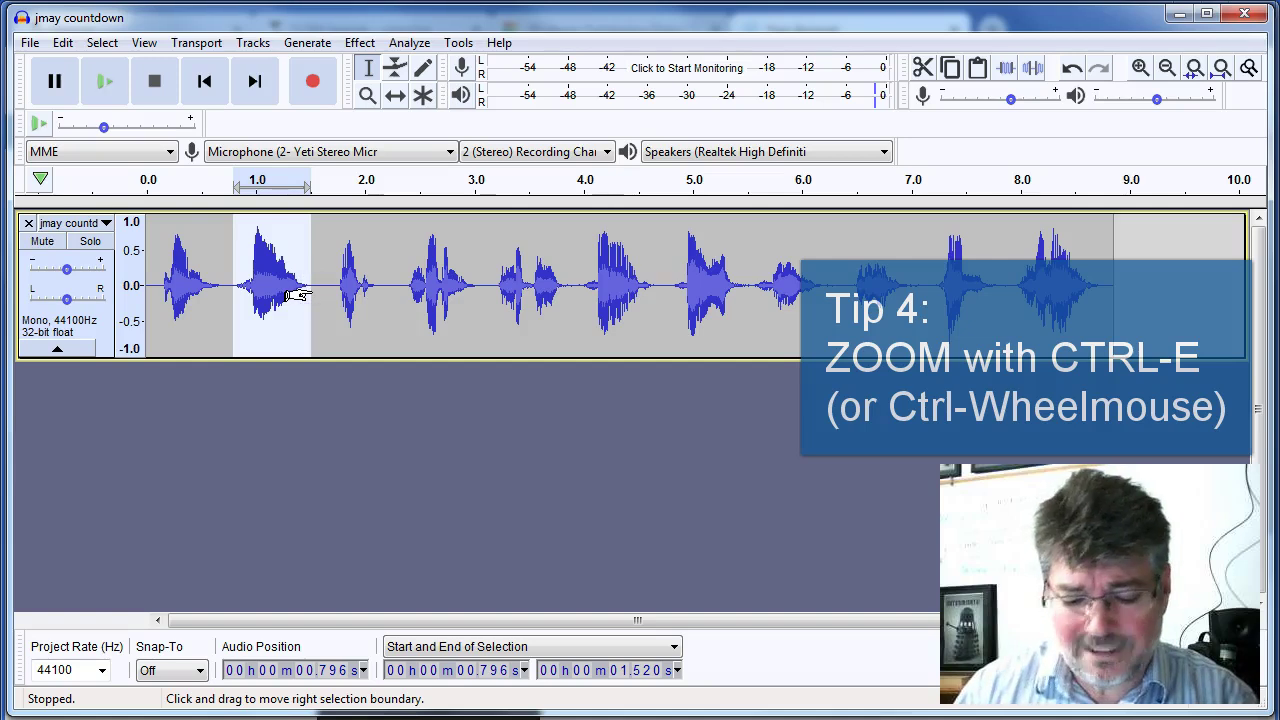
{"action": "key", "text": "ctrl+e"}
{"action": "left_click", "coordinate": [331, 288]}
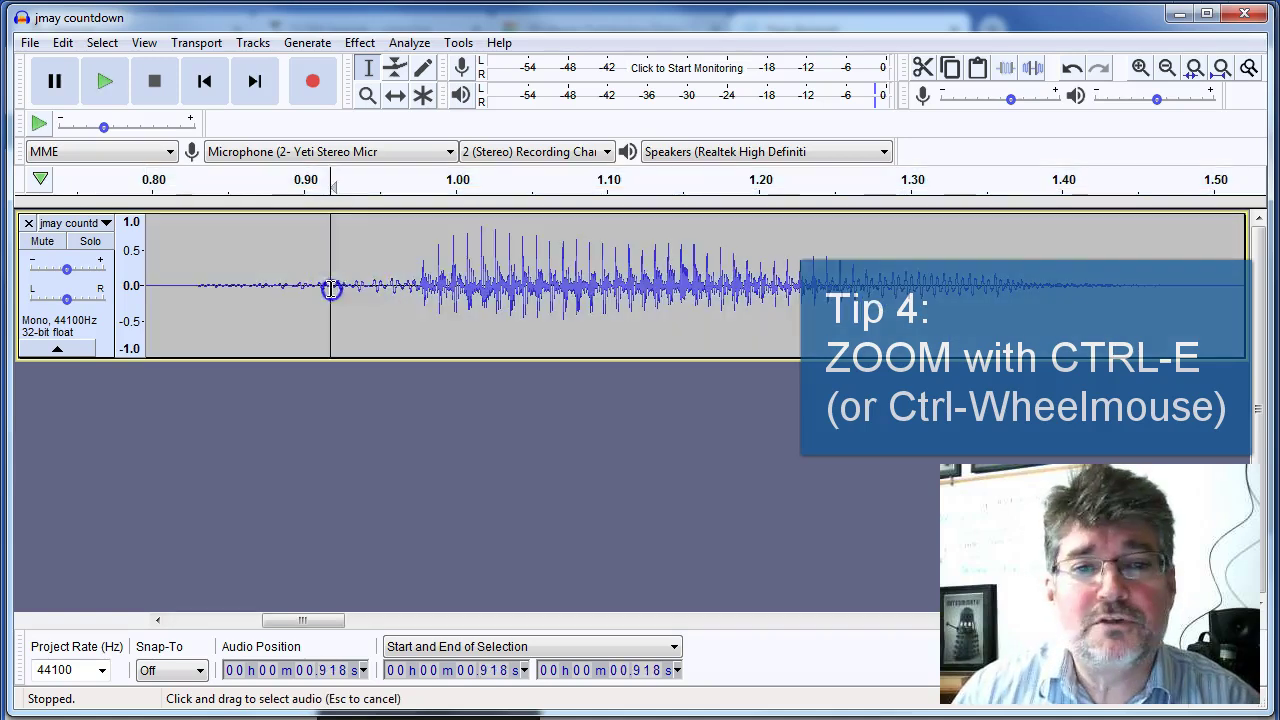
{"action": "left_click_drag", "start_coordinate": [331, 288], "coordinate": [388, 291]}
{"action": "key", "text": "ctrl+e"}
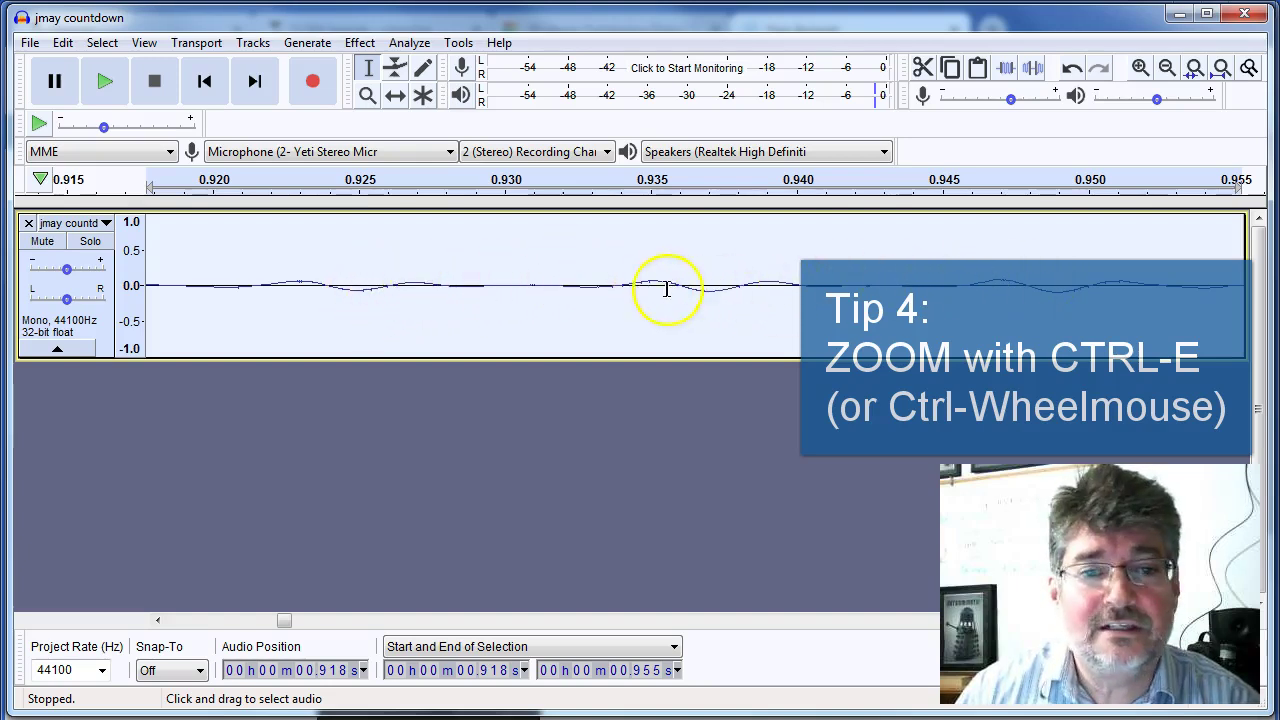
{"action": "left_click_drag", "start_coordinate": [506, 280], "coordinate": [648, 281]}
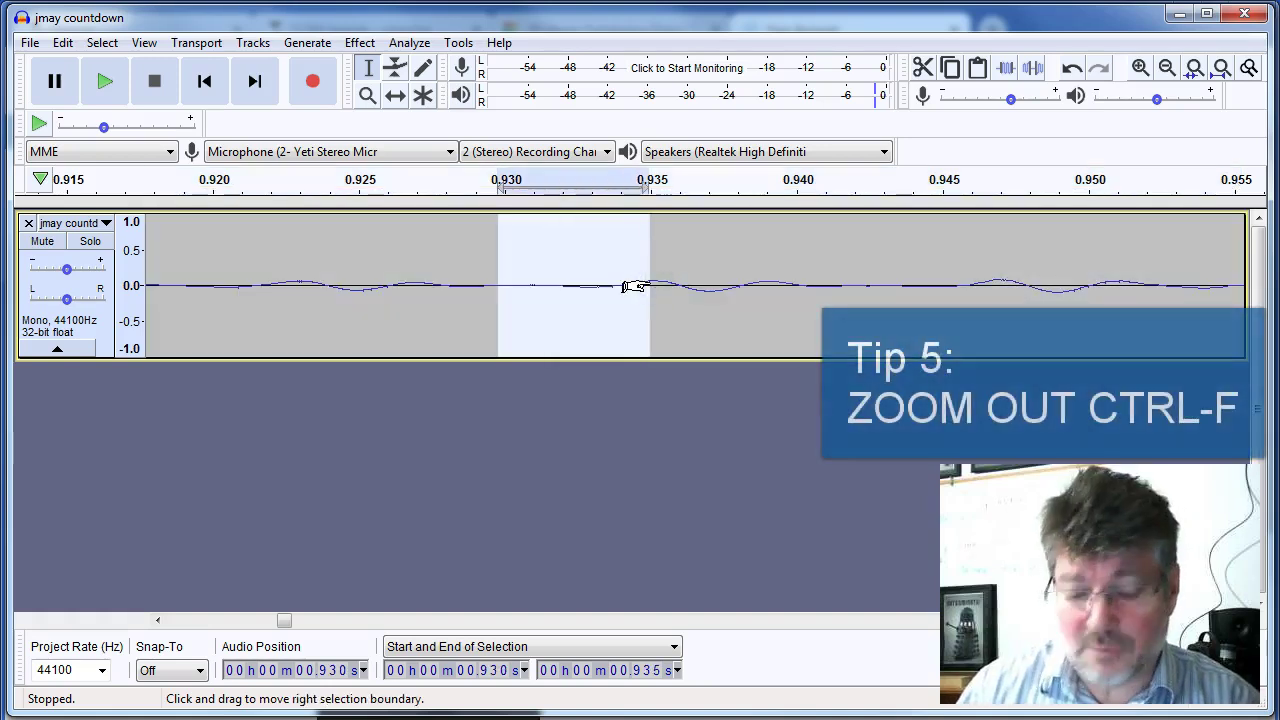
{"action": "key", "text": "ctrl+f"}
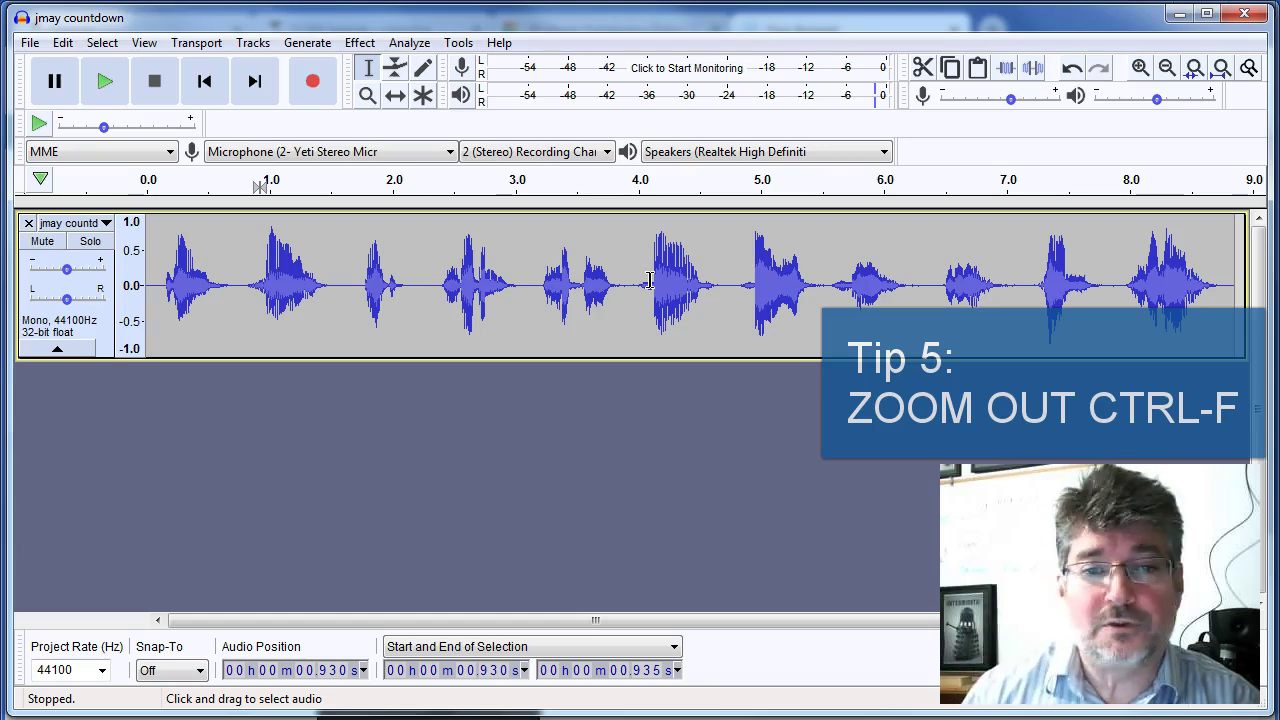
{"action": "left_click_drag", "start_coordinate": [537, 294], "coordinate": [639, 310]}
{"action": "key", "text": "ctrl+e"}
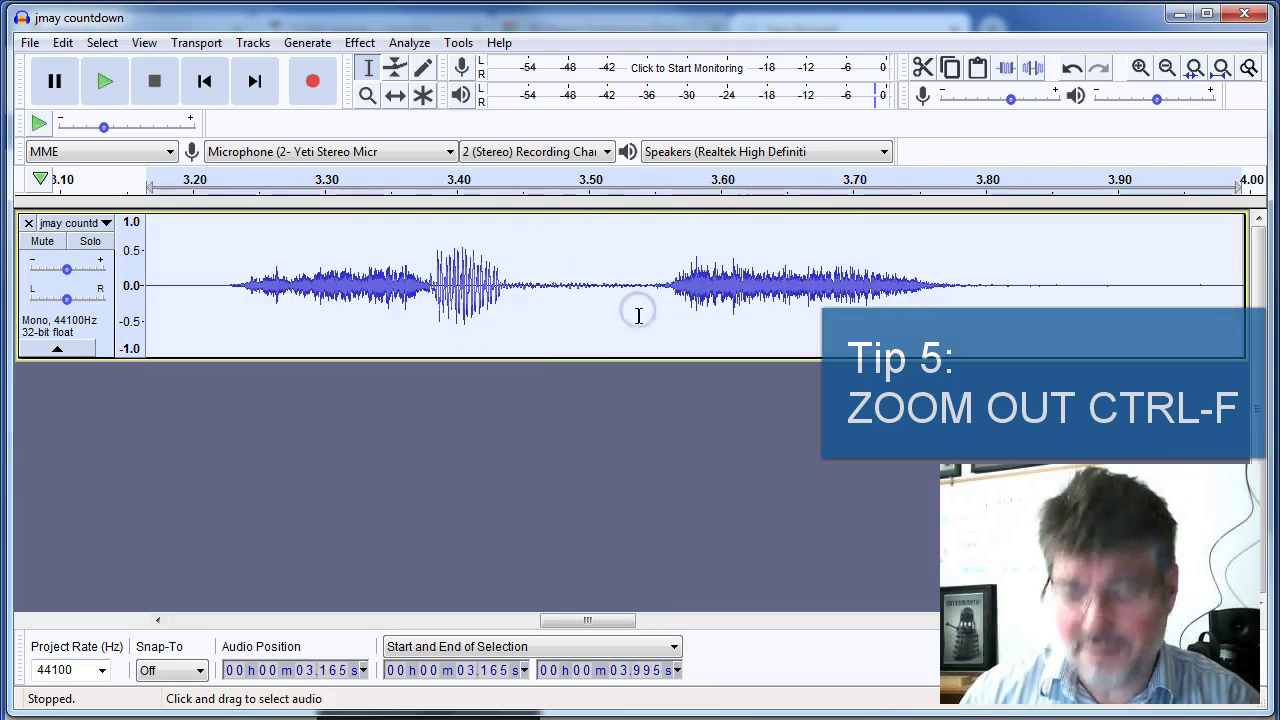
{"action": "key", "text": "ctrl+f"}
{"action": "left_click", "coordinate": [493, 305]}
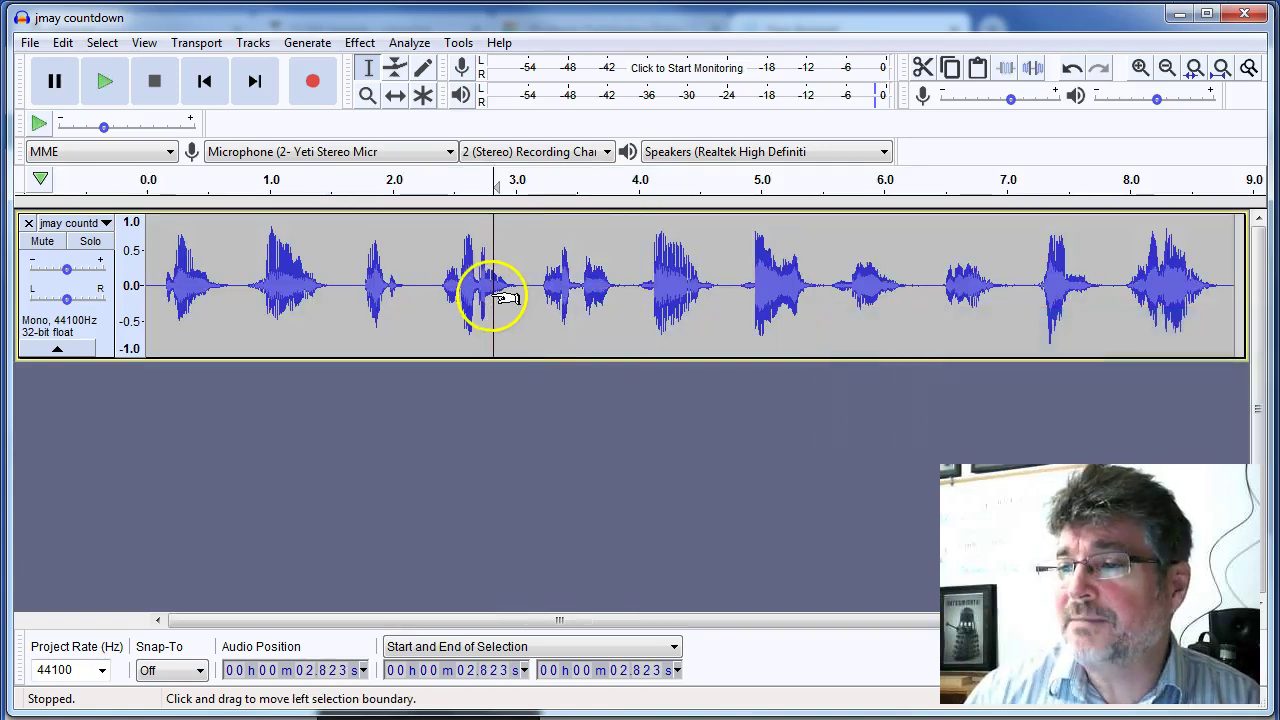
Step: Split the clip at 1.6 s with Edit > Clip Boundaries > Split, and at 0.708 s with Ctrl+I
{"action": "left_click", "coordinate": [241, 284]}
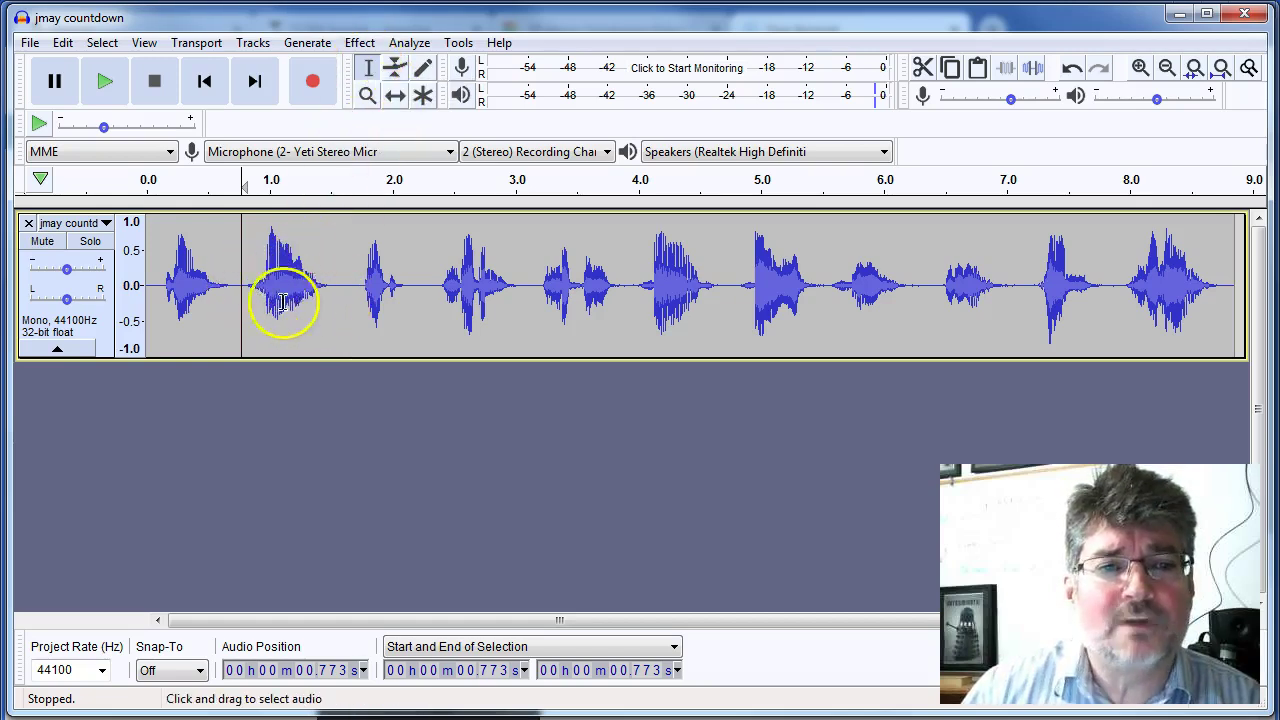
{"action": "left_click", "coordinate": [344, 280]}
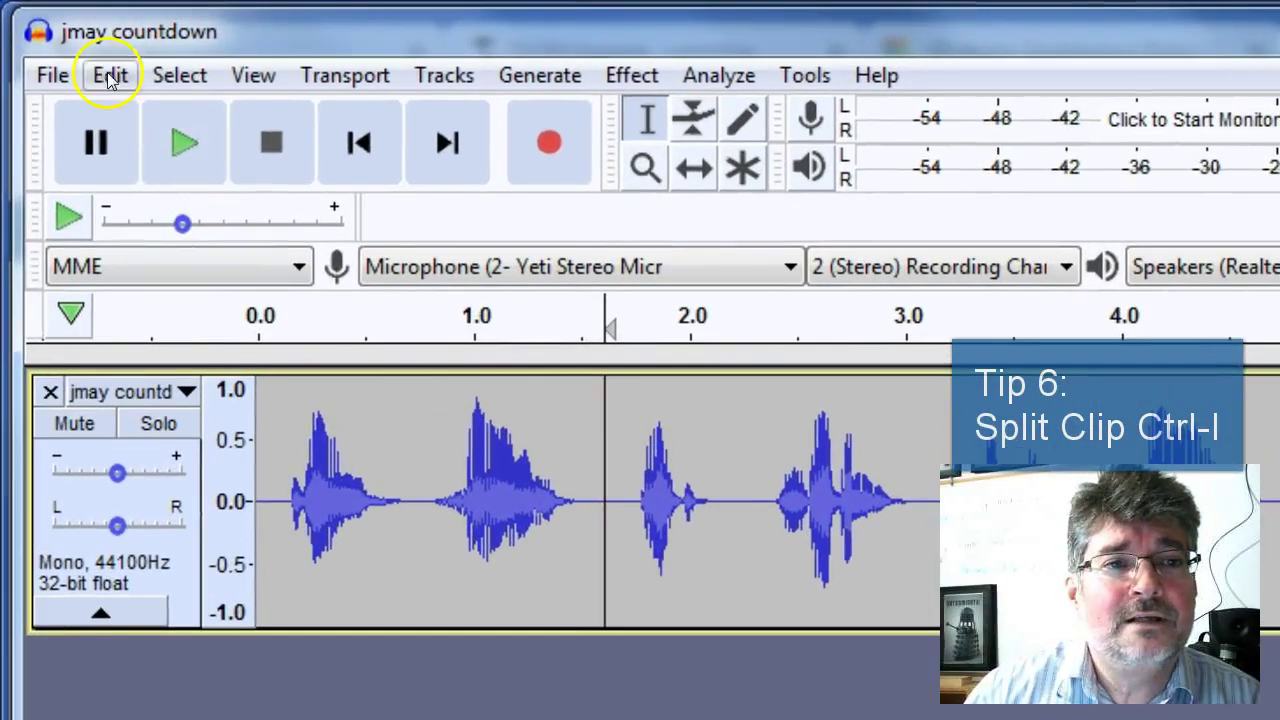
{"action": "left_click", "coordinate": [110, 75]}
{"action": "mouse_move", "coordinate": [190, 468]}
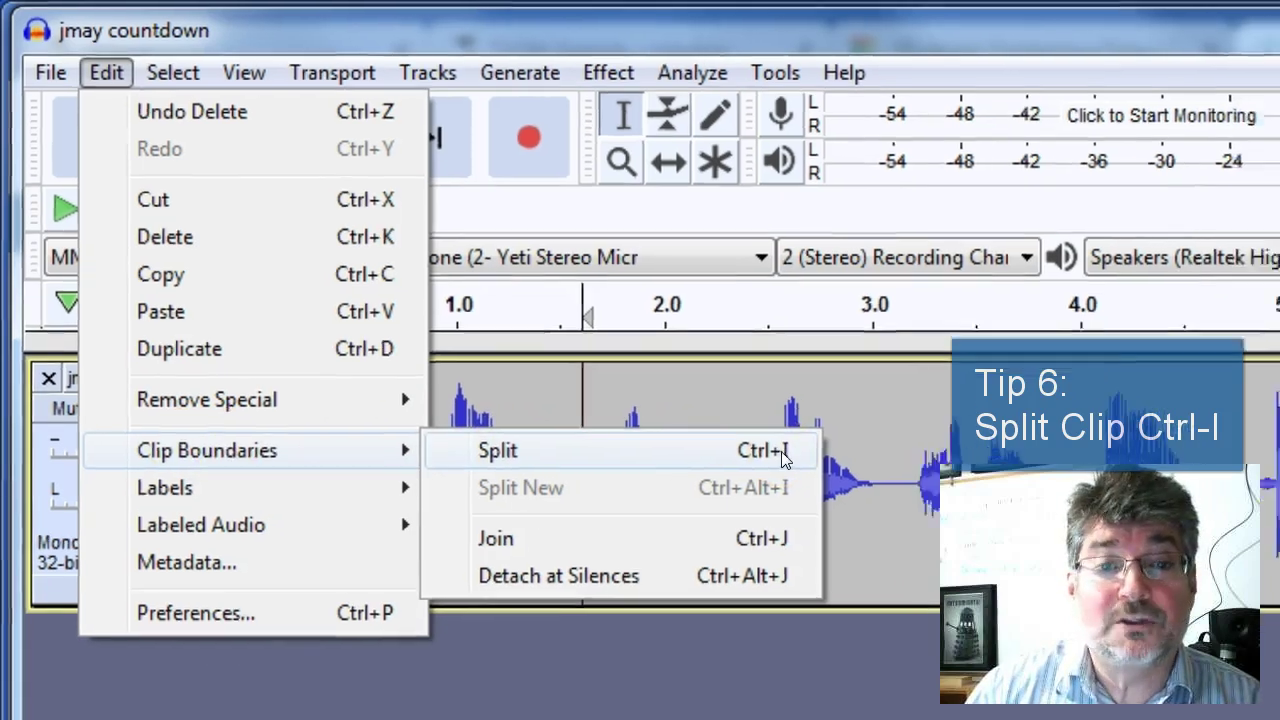
{"action": "left_click", "coordinate": [813, 477]}
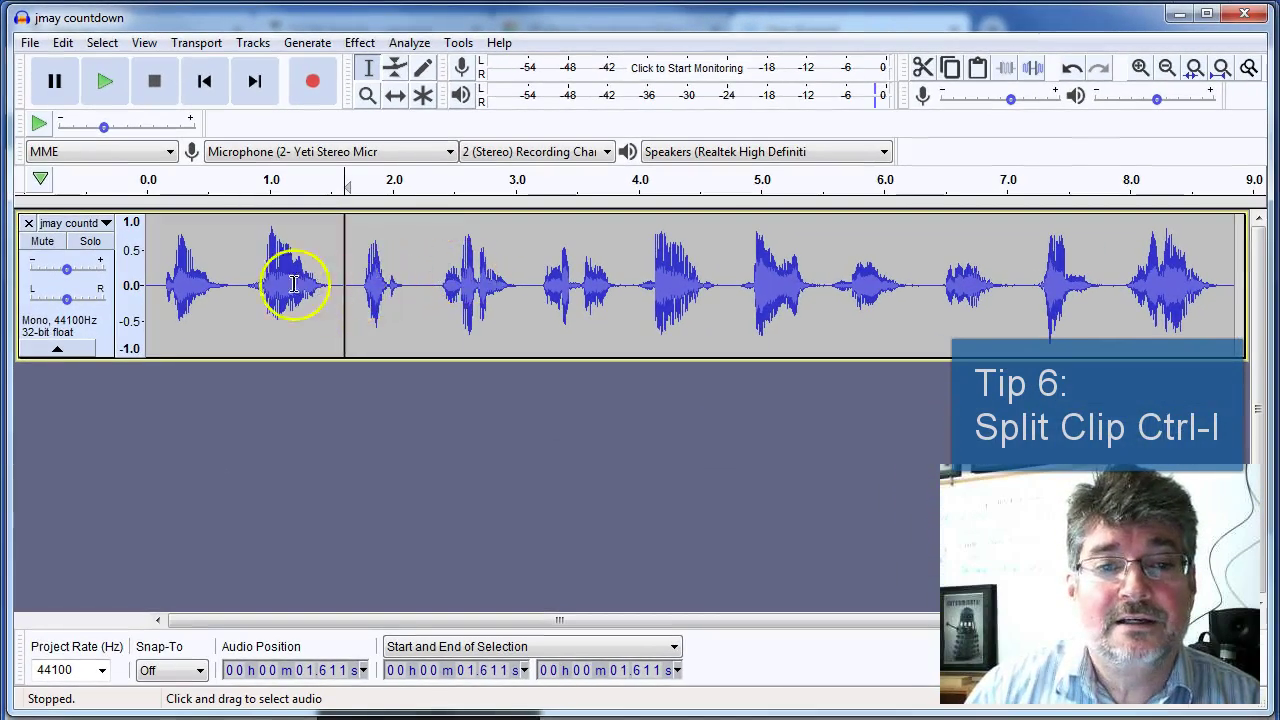
{"action": "left_click", "coordinate": [234, 263]}
{"action": "key", "text": "ctrl+i"}
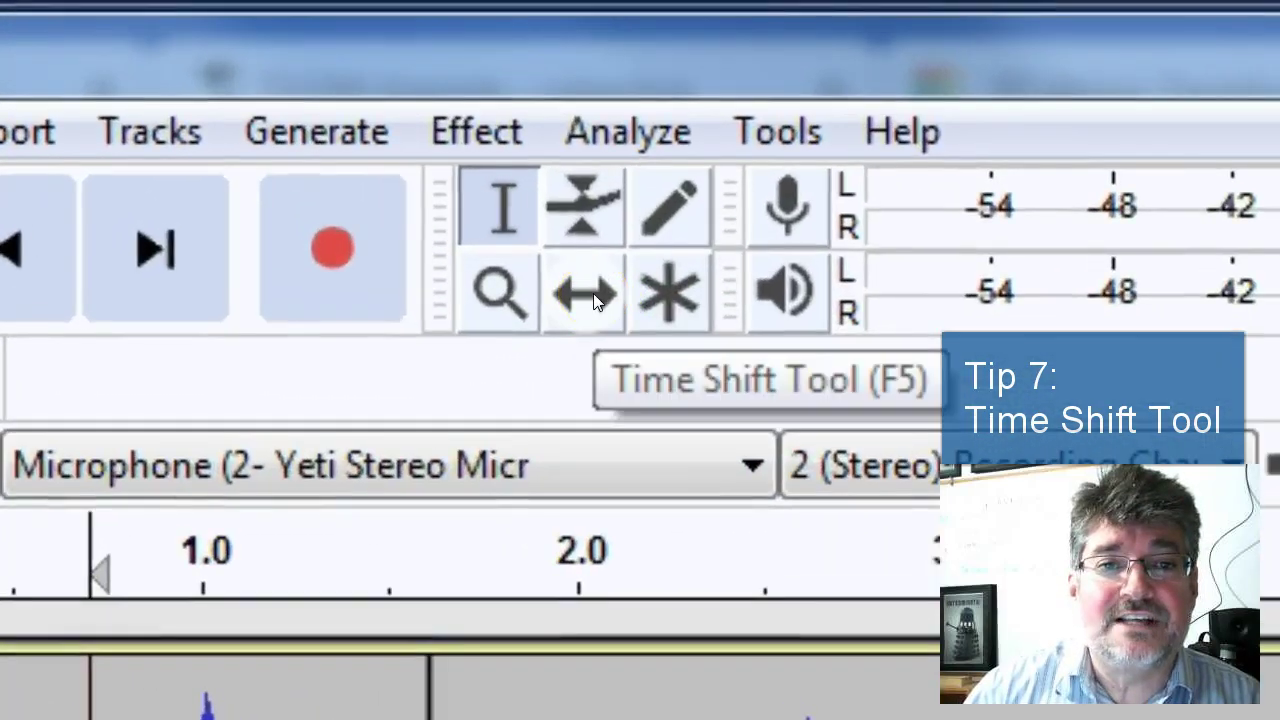
{"action": "left_click", "coordinate": [593, 302]}
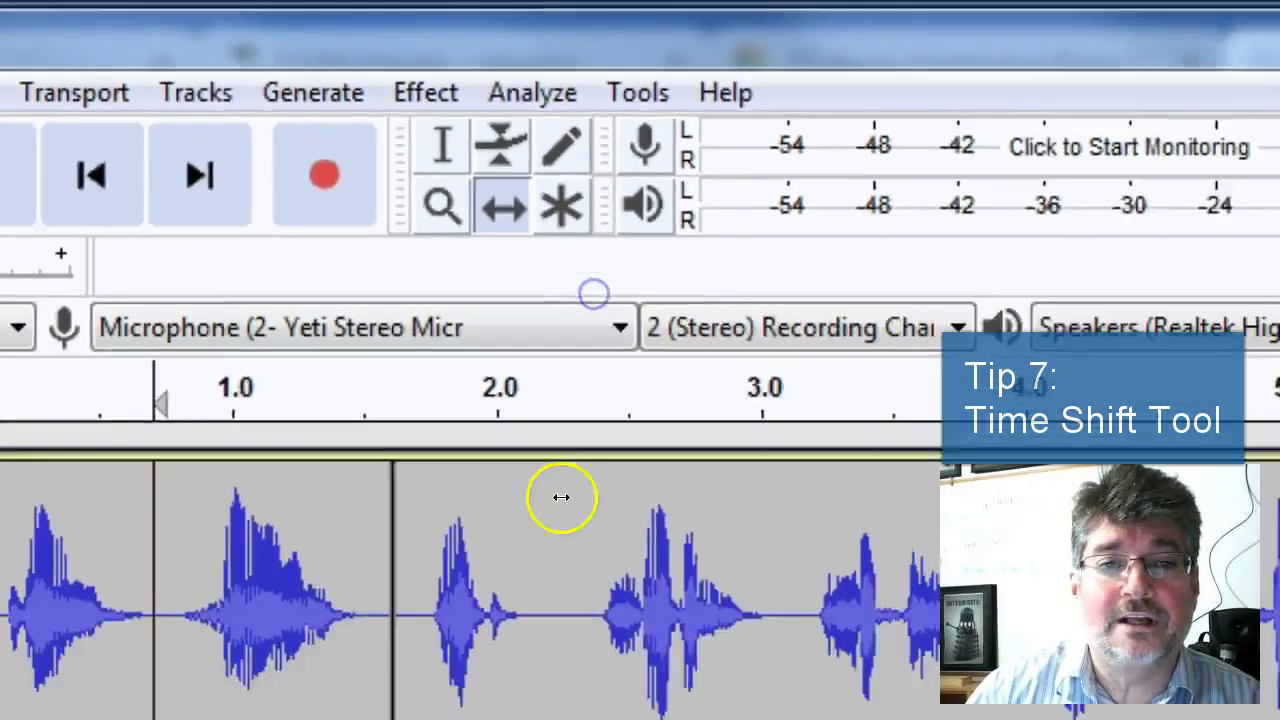
{"action": "left_click_drag", "start_coordinate": [431, 251], "coordinate": [536, 254]}
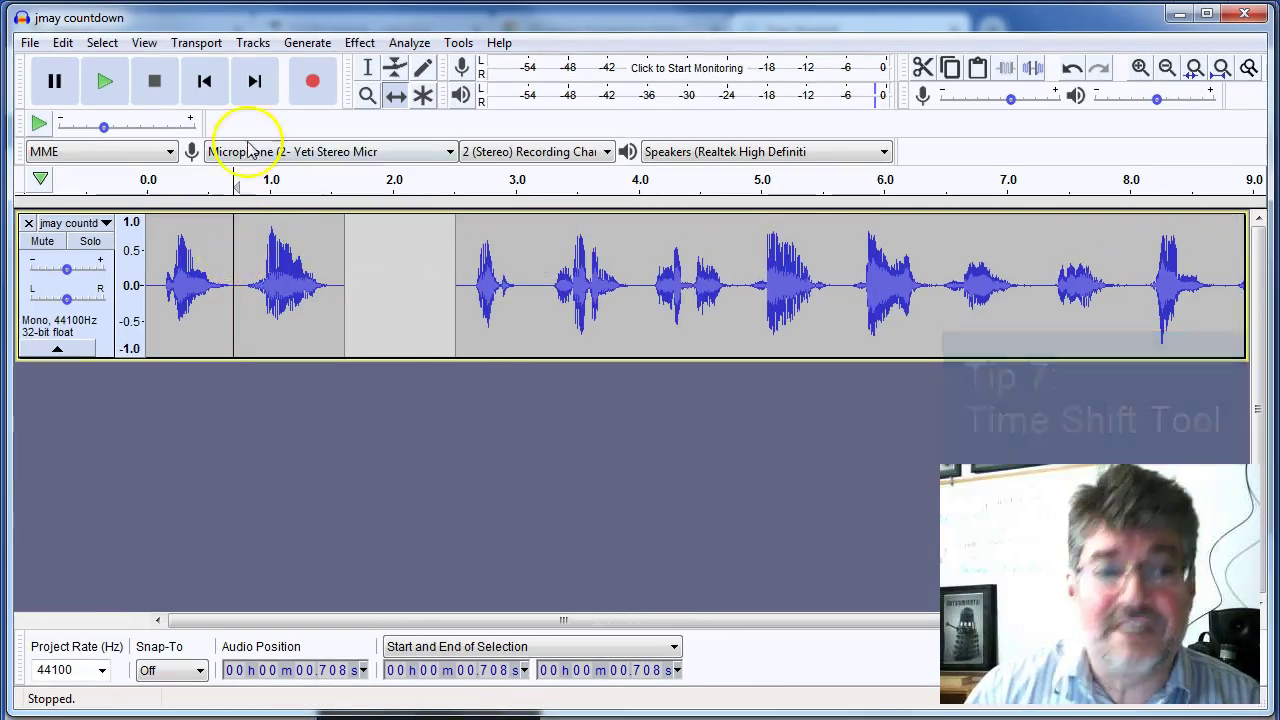
{"action": "left_click", "coordinate": [214, 92]}
{"action": "left_click", "coordinate": [106, 82]}
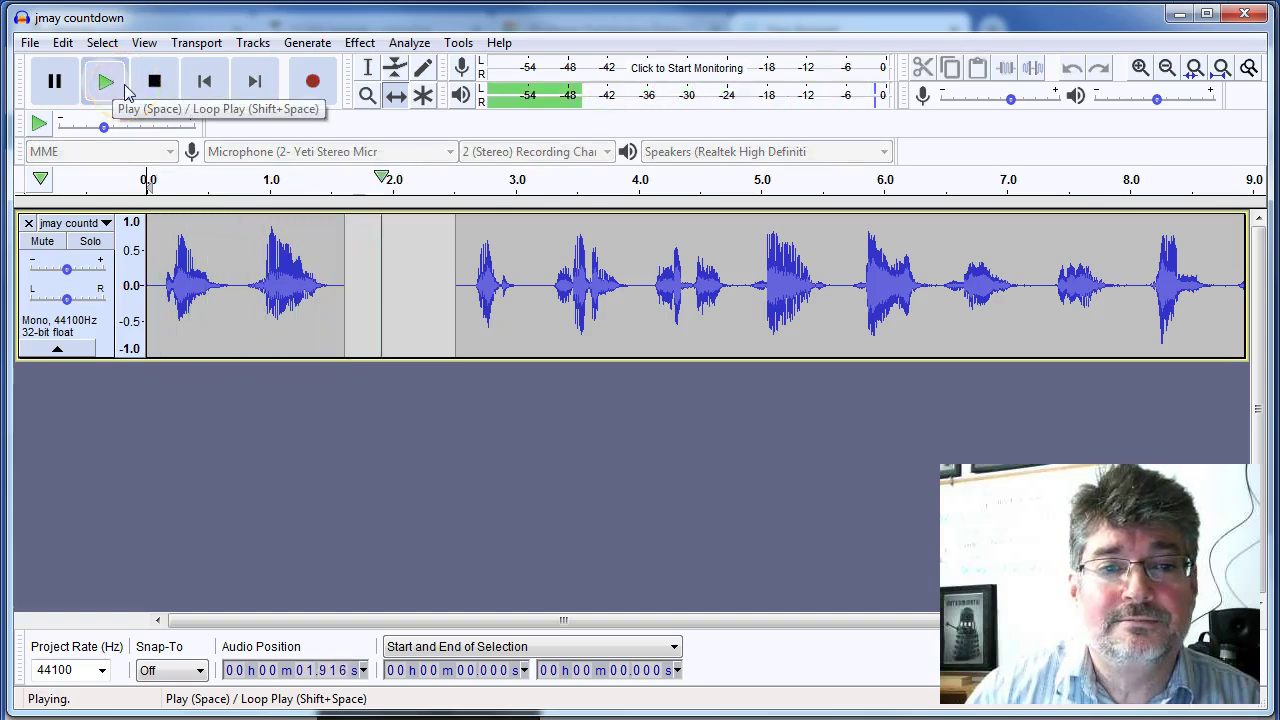
{"action": "left_click", "coordinate": [157, 84]}
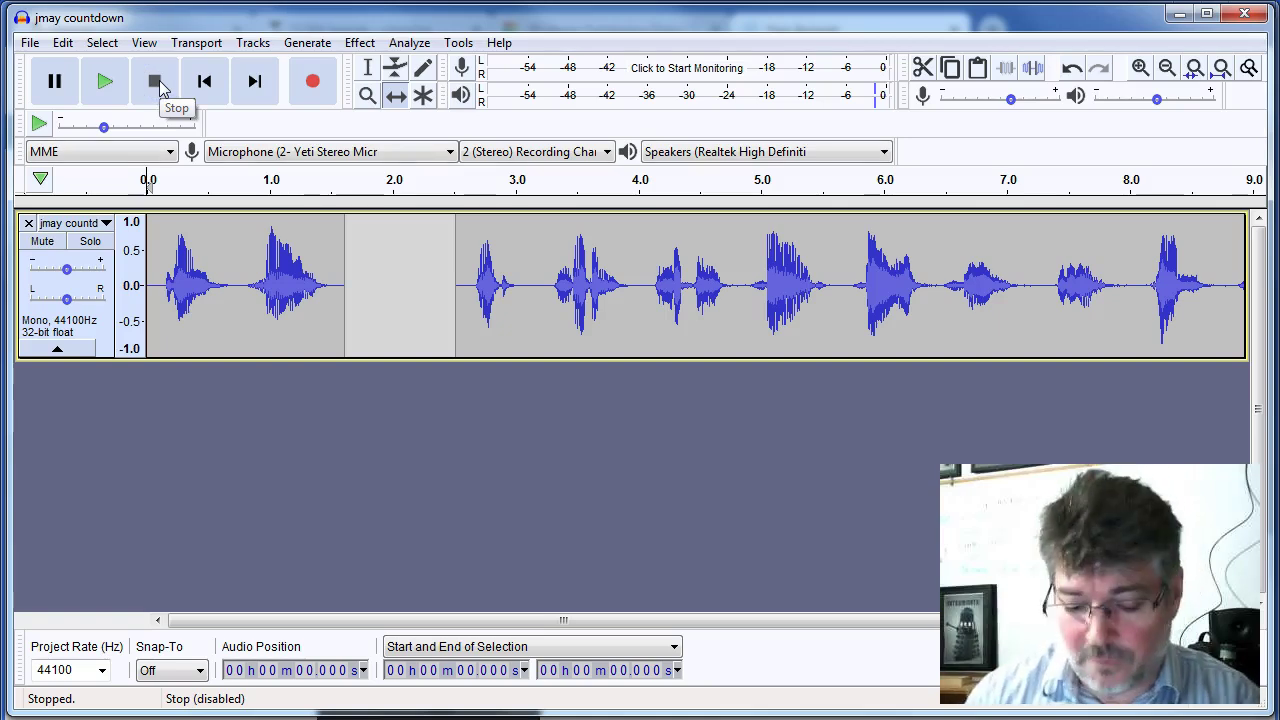
{"action": "key", "text": "ctrl+z"}
{"action": "left_click", "coordinate": [312, 272]}
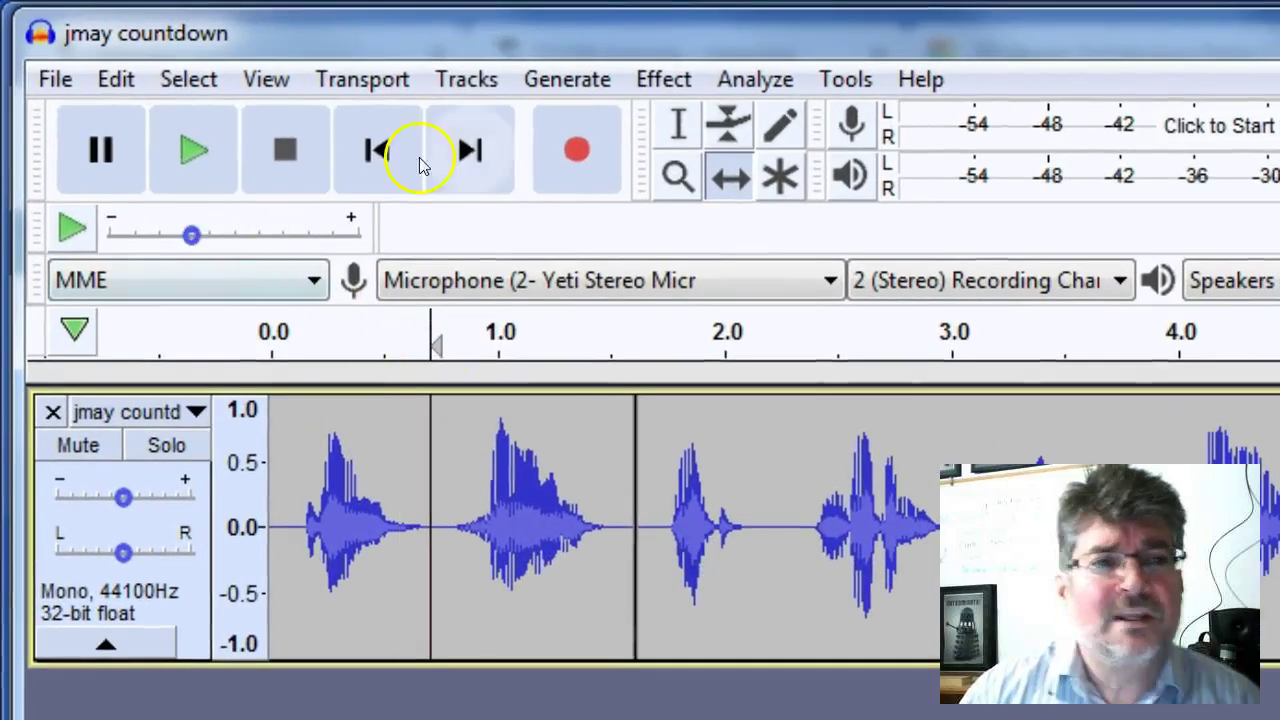
Step: Select the second number from 0.757 to 1.611 s and Split New it onto its own track
{"action": "left_click", "coordinate": [679, 121]}
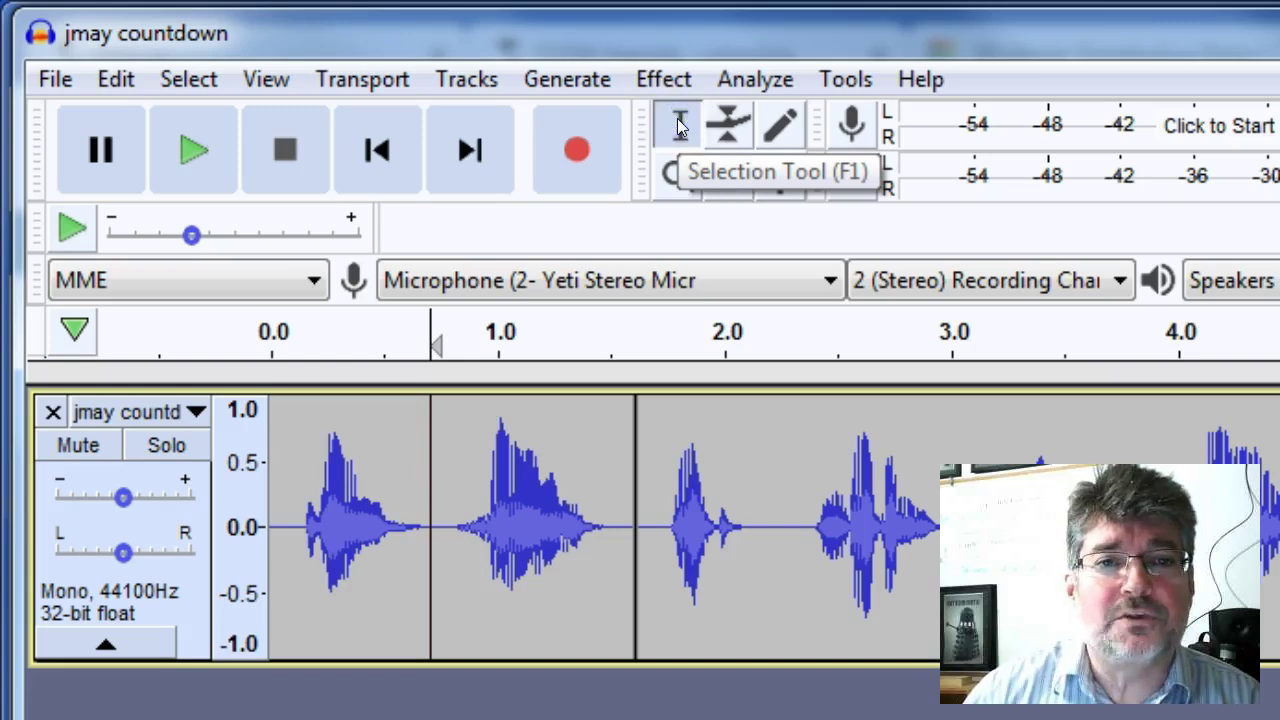
{"action": "left_click", "coordinate": [877, 552]}
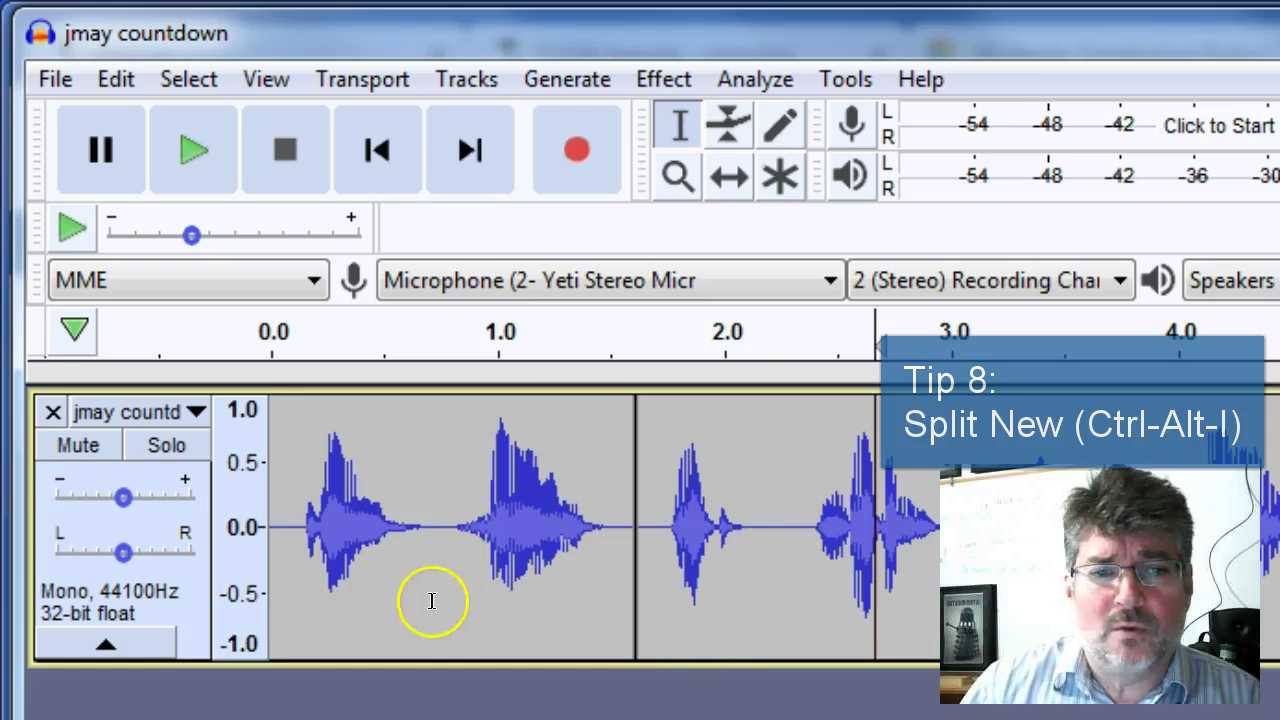
{"action": "left_click_drag", "start_coordinate": [446, 551], "coordinate": [634, 556]}
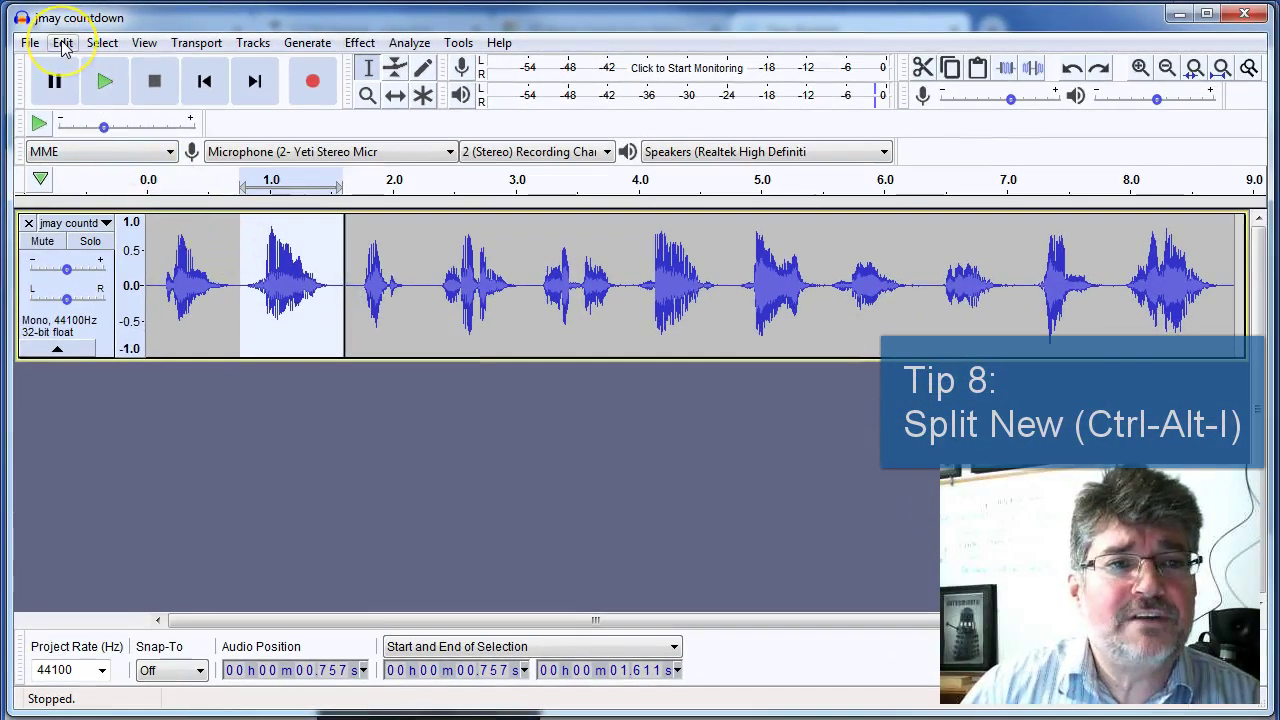
{"action": "left_click", "coordinate": [63, 45]}
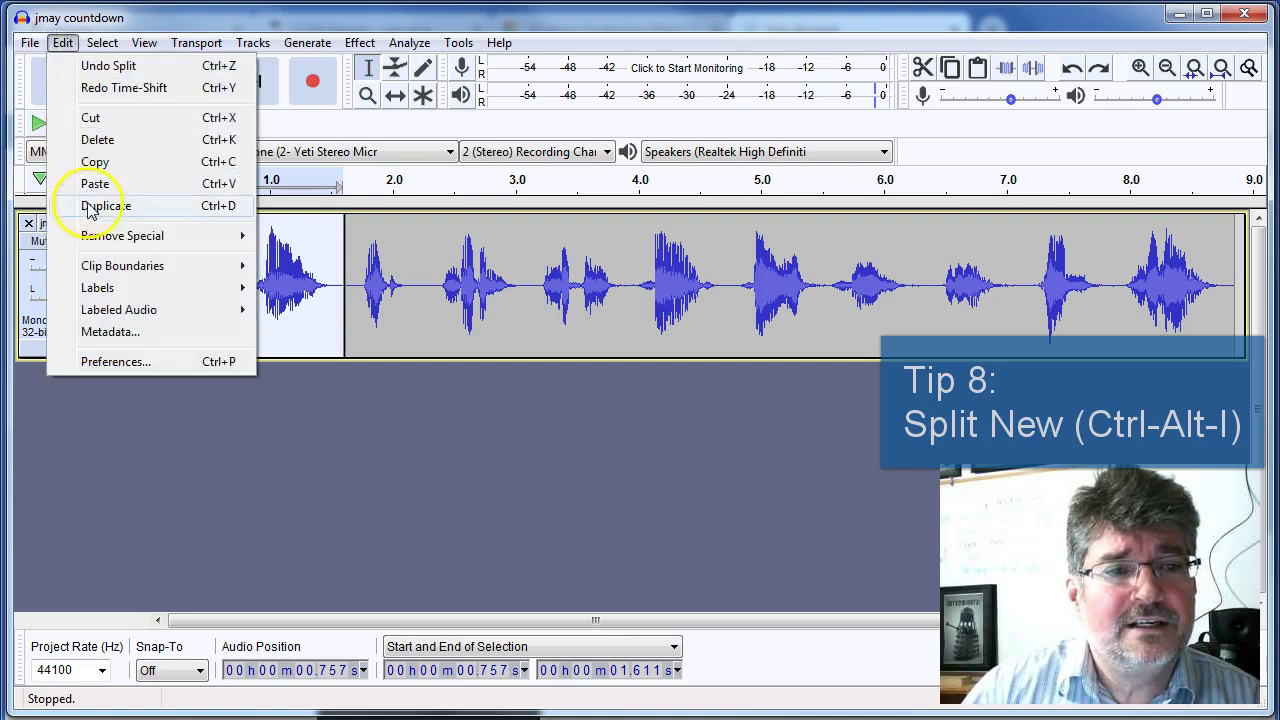
{"action": "mouse_move", "coordinate": [194, 266]}
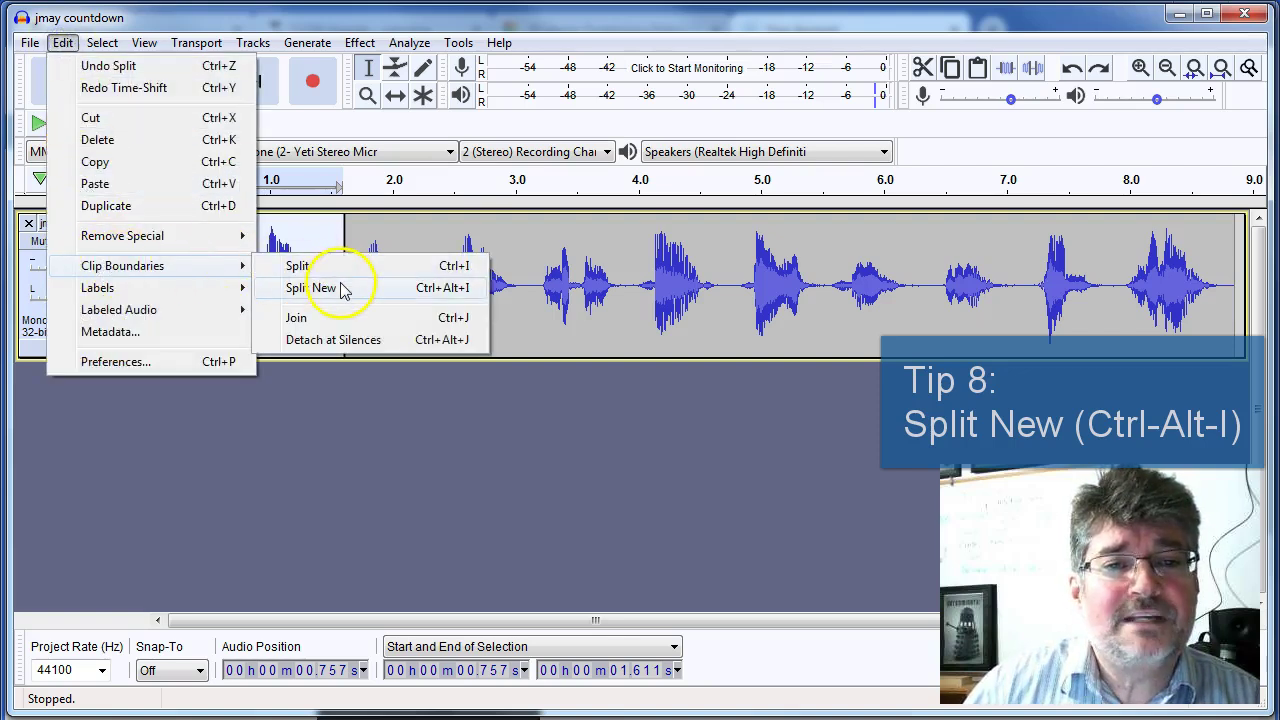
{"action": "left_click", "coordinate": [458, 292]}
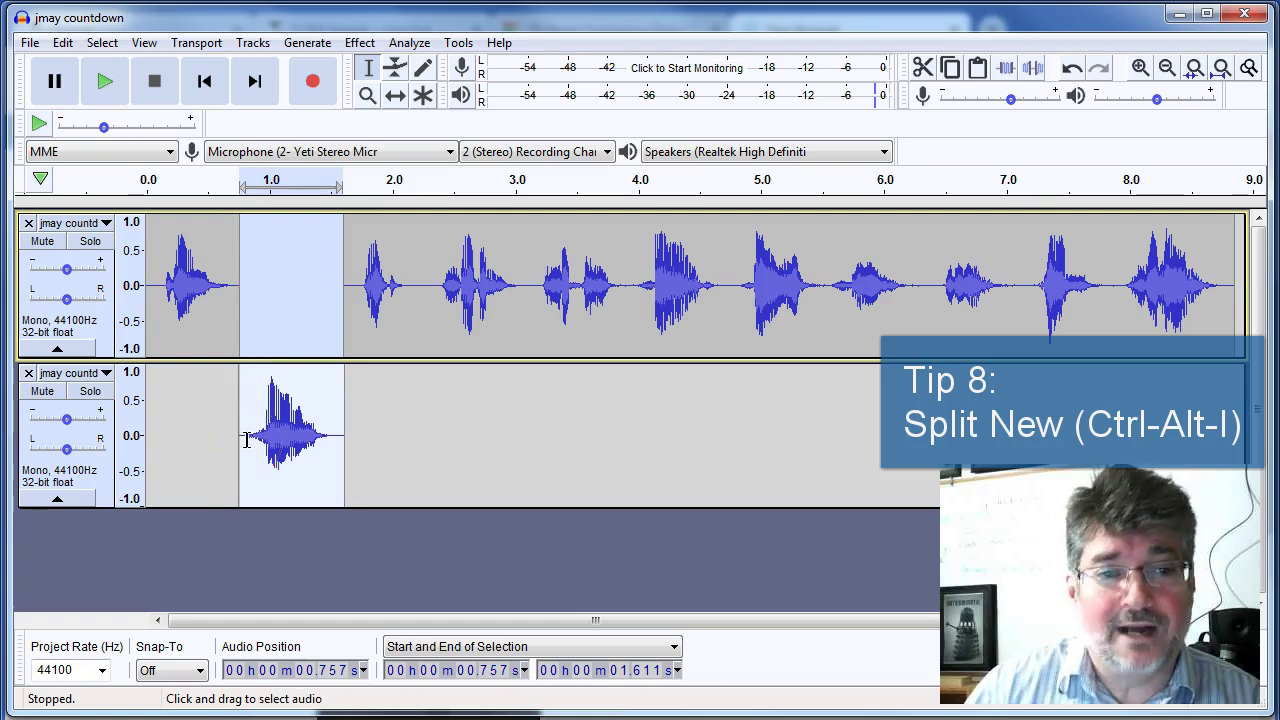
Step: Move the third, fourth and 3.116–3.955 s numbers each onto a new track with Ctrl+Alt+I
{"action": "left_click", "coordinate": [251, 357]}
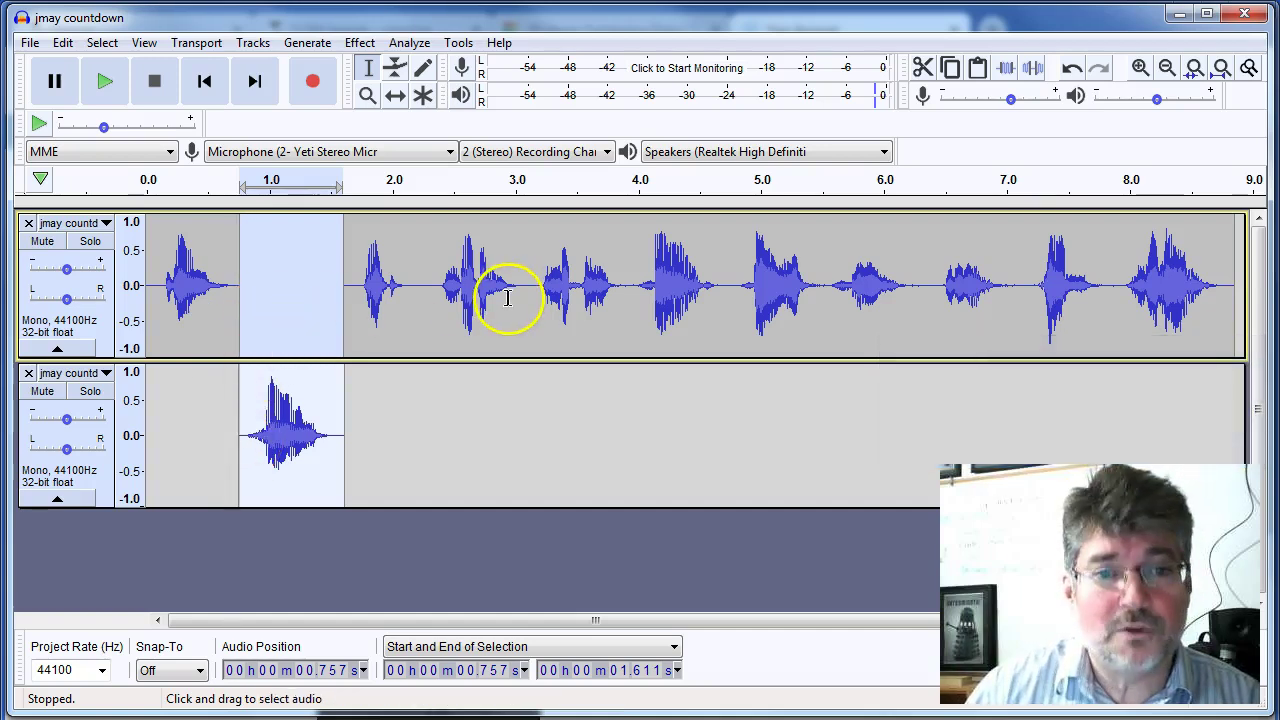
{"action": "left_click_drag", "start_coordinate": [429, 305], "coordinate": [343, 322]}
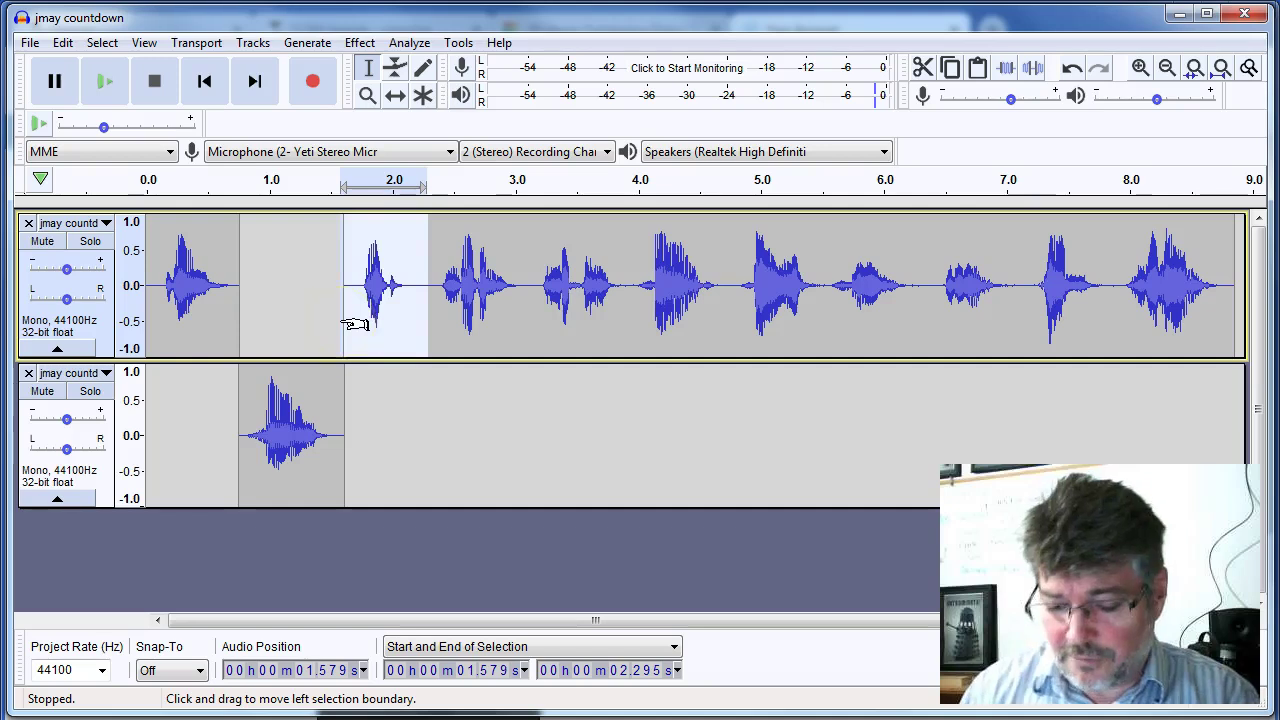
{"action": "key", "text": "ctrl+alt+i"}
{"action": "left_click", "coordinate": [529, 307]}
{"action": "left_click_drag", "start_coordinate": [529, 307], "coordinate": [435, 318]}
{"action": "key", "text": "ctrl+alt+i"}
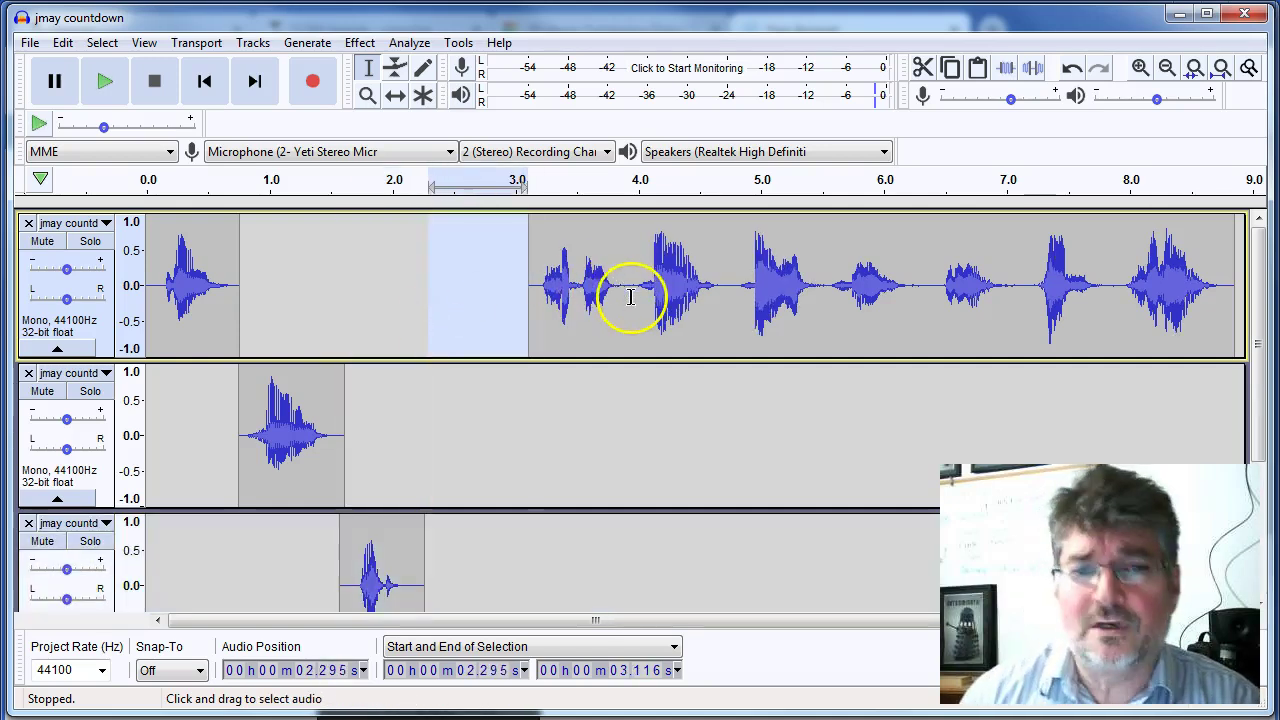
{"action": "left_click_drag", "start_coordinate": [630, 296], "coordinate": [530, 316]}
{"action": "key", "text": "ctrl+alt+i"}
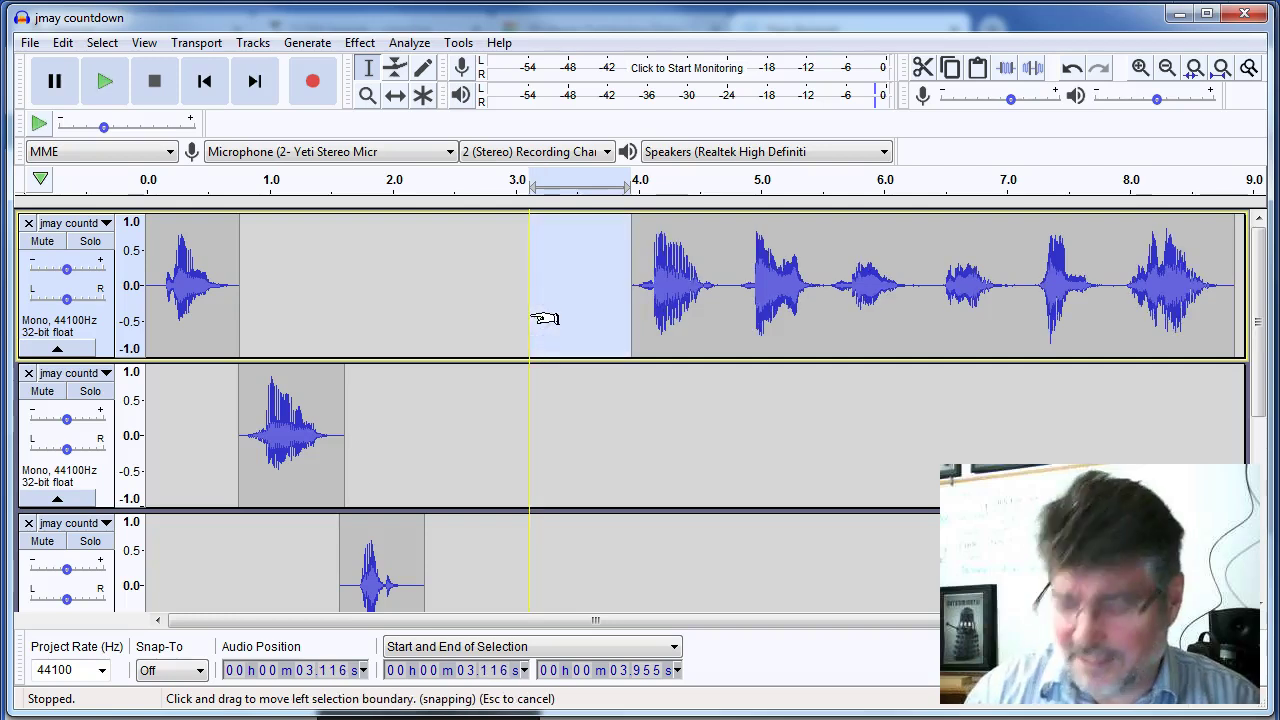
Step: Move the numbers at 4.760–5.549 s and 5.549–6.379 s onto their own new tracks
{"action": "left_click_drag", "start_coordinate": [730, 316], "coordinate": [634, 334]}
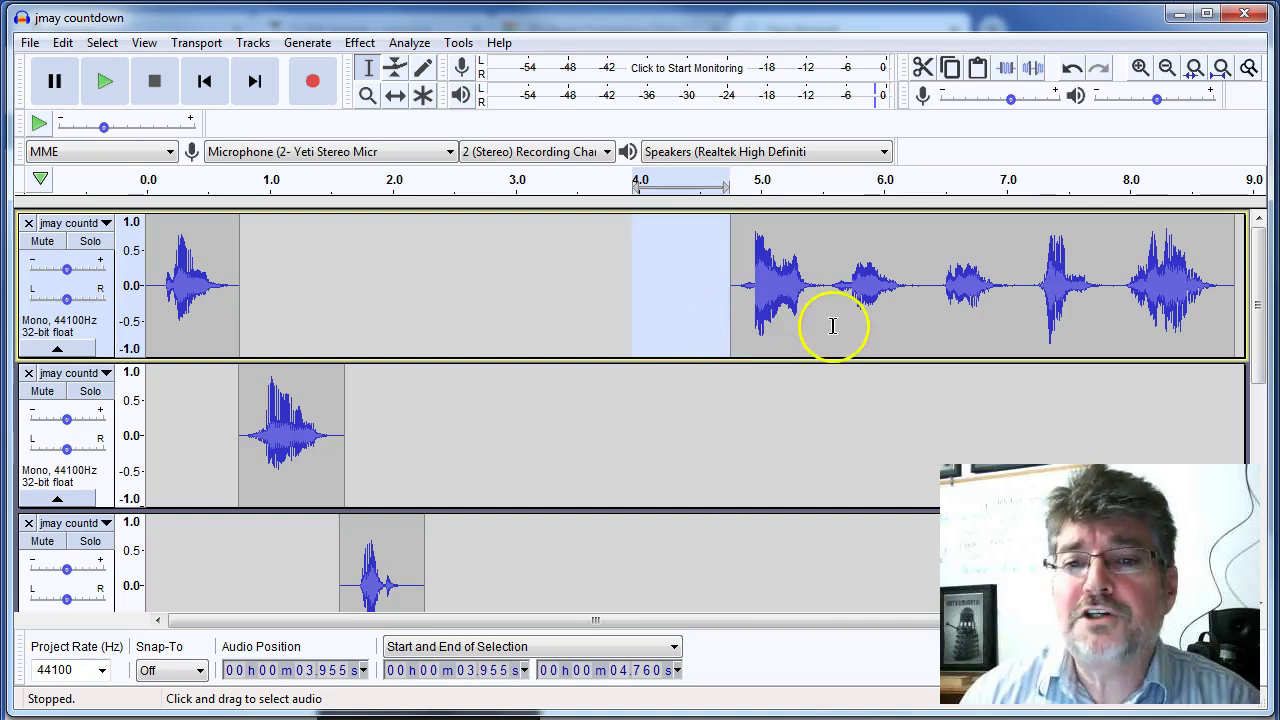
{"action": "left_click_drag", "start_coordinate": [829, 323], "coordinate": [732, 336]}
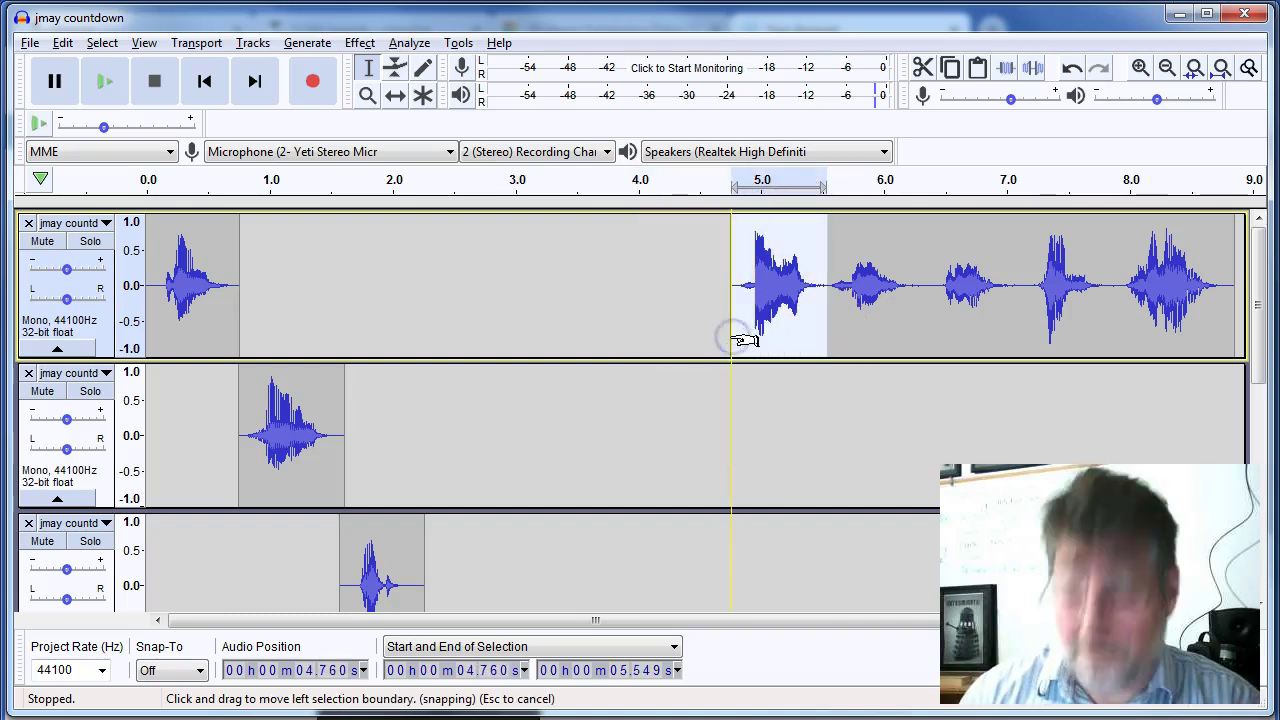
{"action": "key", "text": "ctrl+alt+i"}
{"action": "left_click", "coordinate": [930, 306]}
{"action": "left_click_drag", "start_coordinate": [930, 306], "coordinate": [829, 313]}
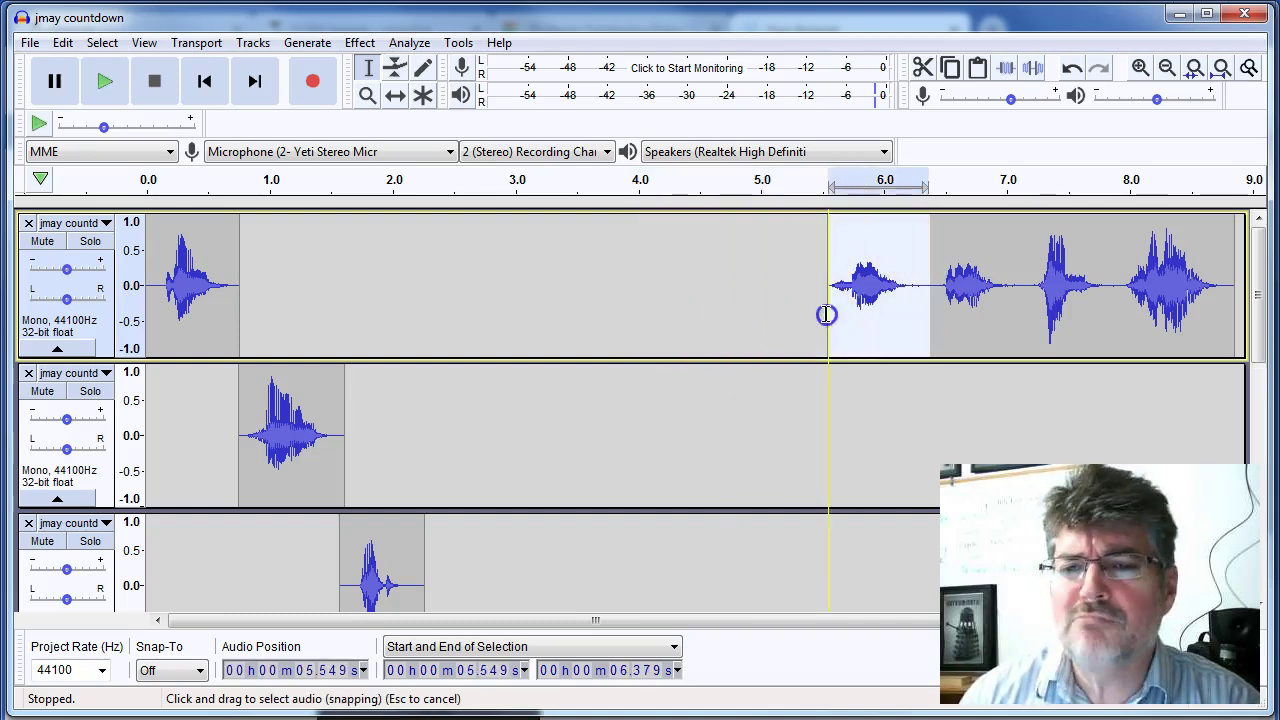
{"action": "key", "text": "ctrl+alt+i"}
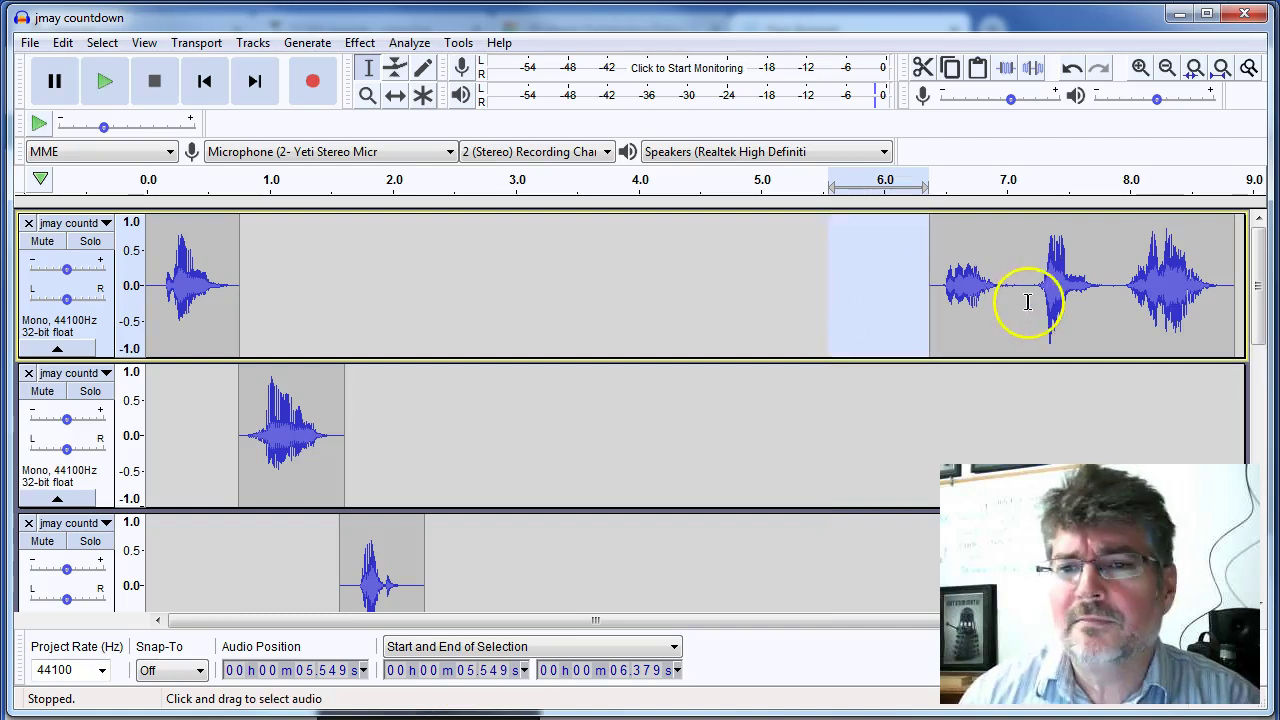
Step: Select the 6.379–7.185 s and up-to-7.852 s numbers, then remove the last number clip from the top track
{"action": "left_click_drag", "start_coordinate": [1027, 299], "coordinate": [925, 317]}
{"action": "left_click", "coordinate": [984, 312]}
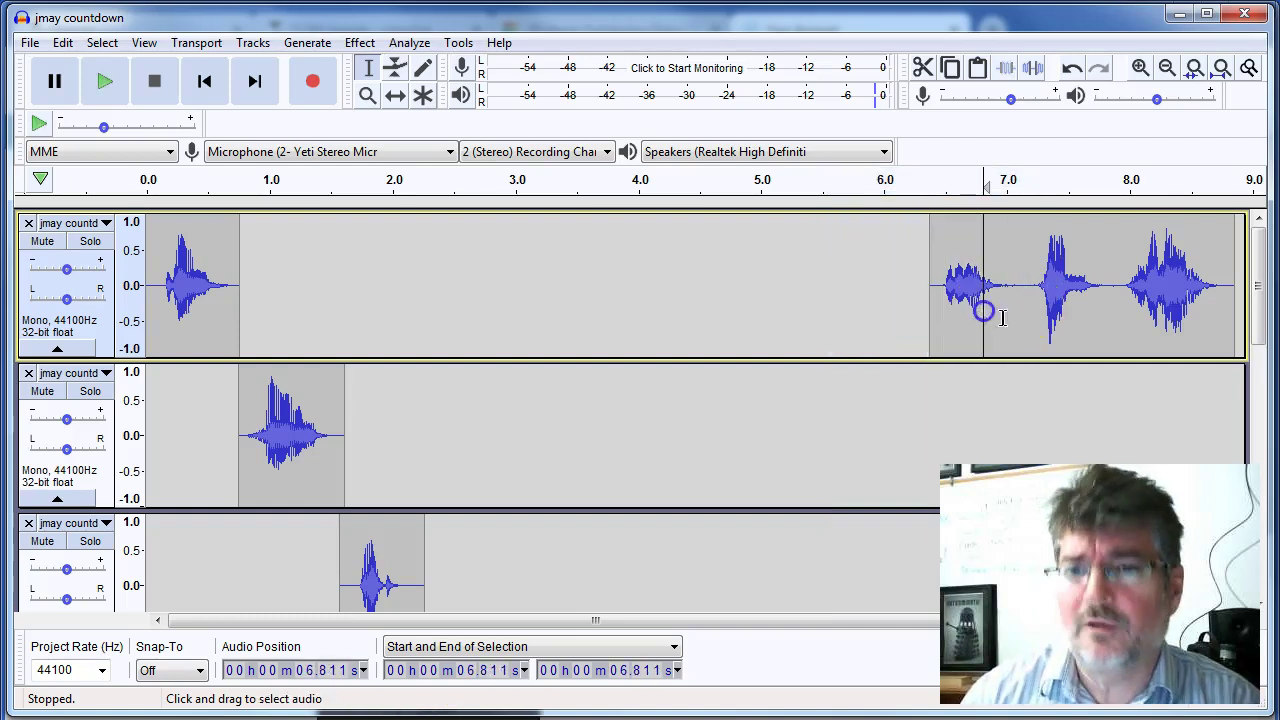
{"action": "left_click_drag", "start_coordinate": [1031, 310], "coordinate": [930, 326]}
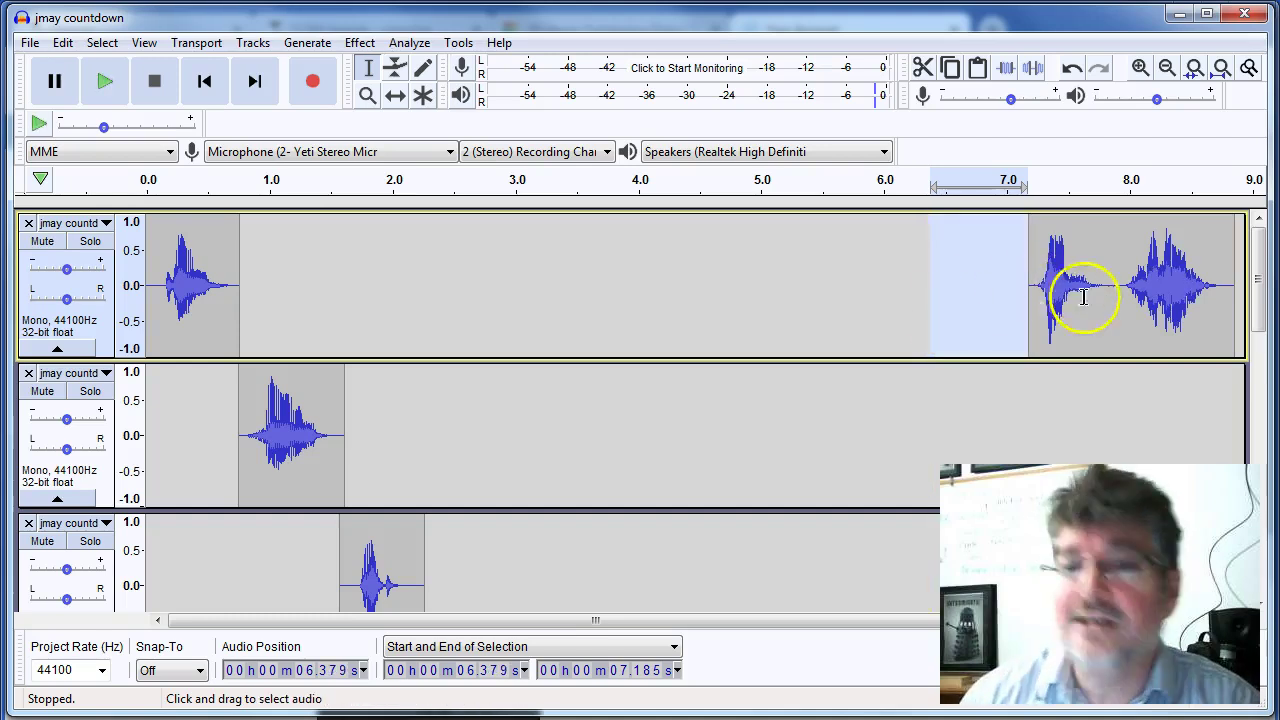
{"action": "left_click_drag", "start_coordinate": [1110, 317], "coordinate": [1040, 325]}
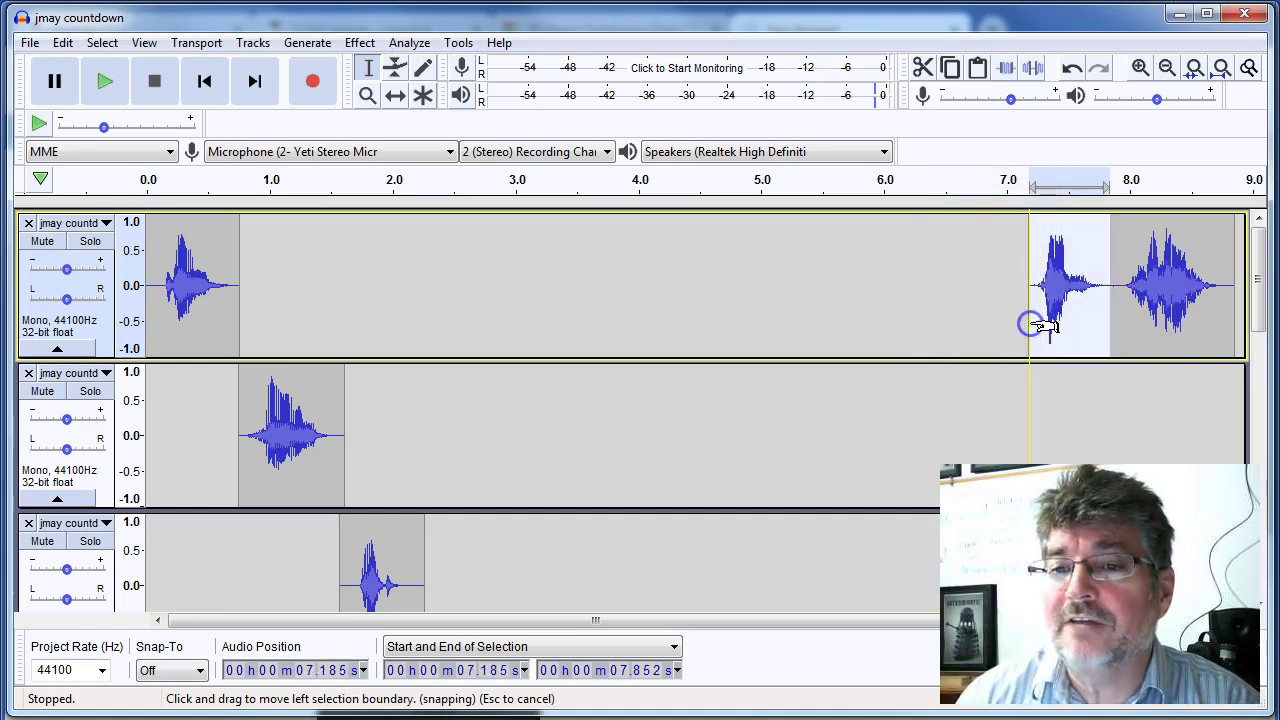
{"action": "left_click", "coordinate": [1160, 285]}
{"action": "double_click", "coordinate": [1160, 285]}
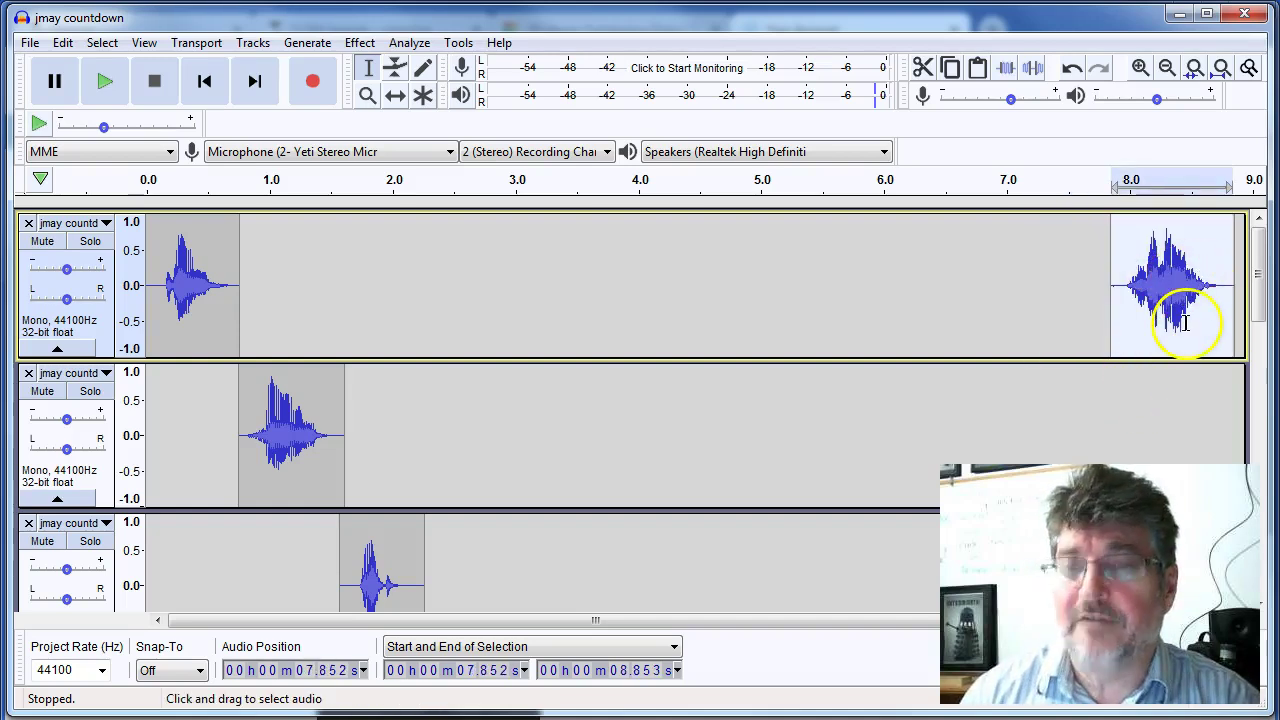
{"action": "key", "text": "Delete"}
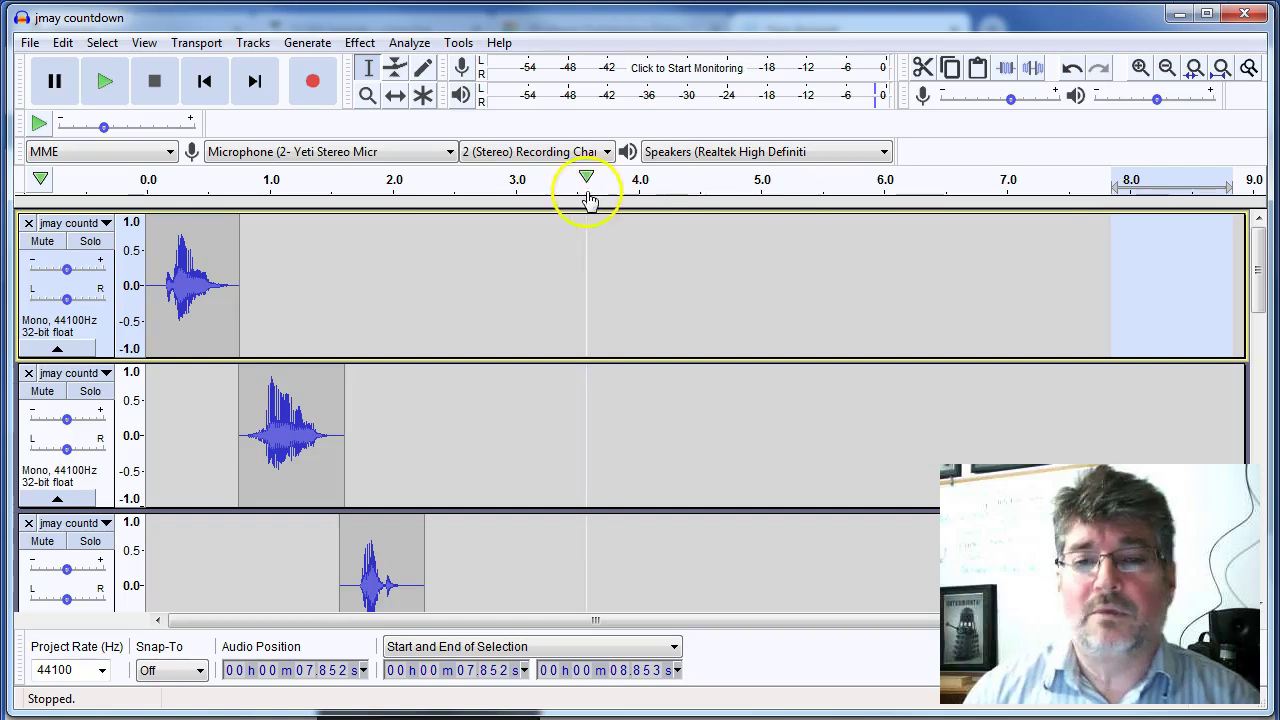
{"action": "left_click", "coordinate": [327, 295]}
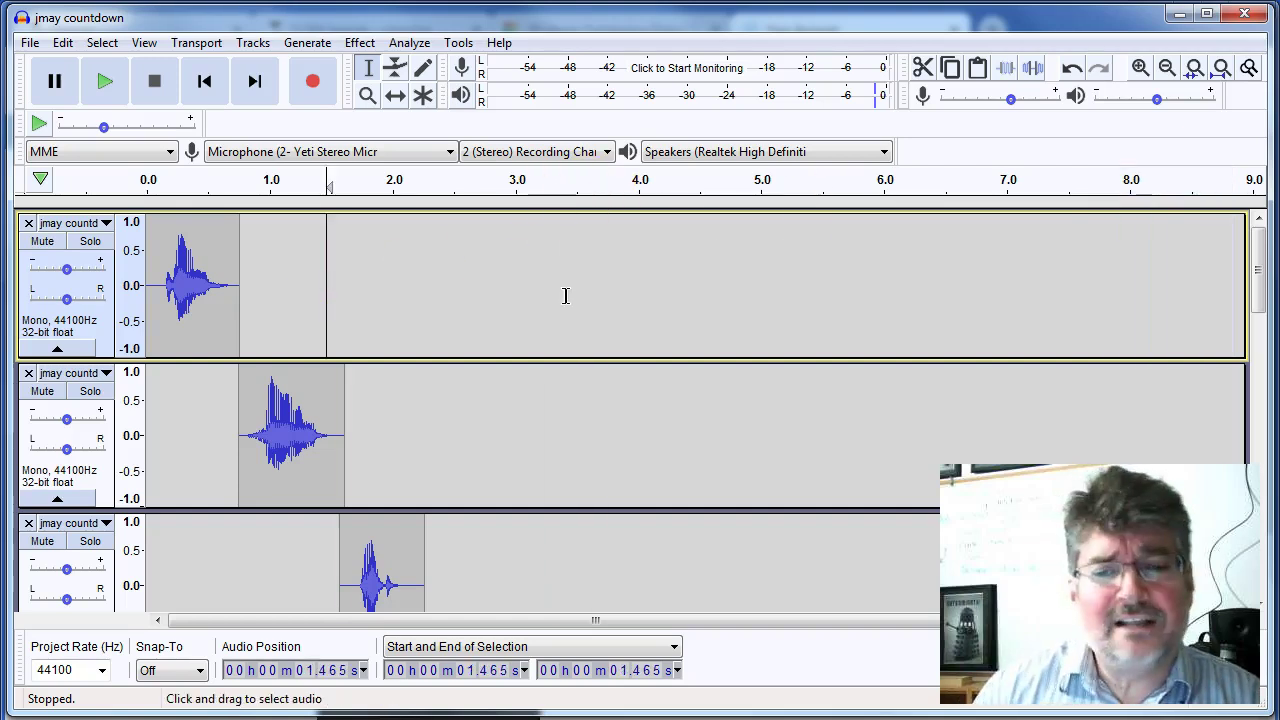
Step: Shorten the first track, then collapse all tracks with Ctrl+Shift+F so every number track fits
{"action": "left_click", "coordinate": [1146, 231]}
{"action": "mouse_move", "coordinate": [1258, 262]}
{"action": "left_mouse_down"}
{"action": "mouse_move", "coordinate": [1268, 525]}
{"action": "mouse_move", "coordinate": [1260, 252]}
{"action": "left_mouse_up"}
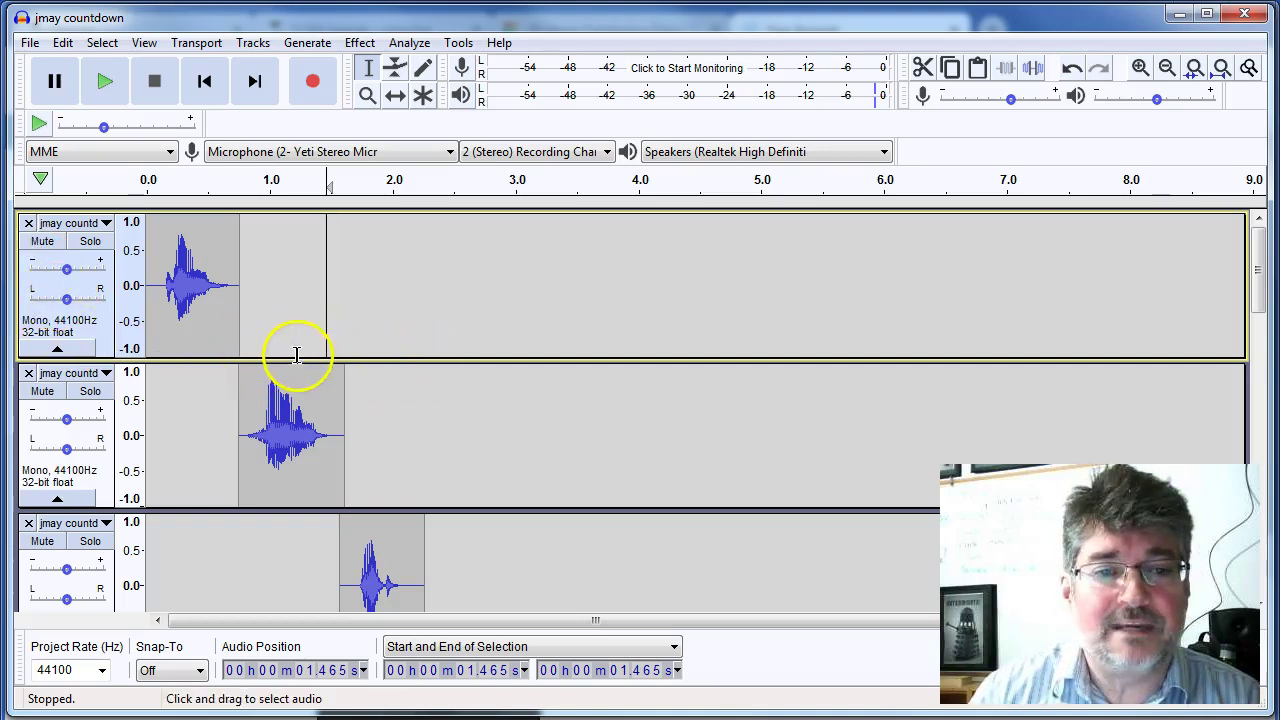
{"action": "left_click_drag", "start_coordinate": [297, 358], "coordinate": [326, 289]}
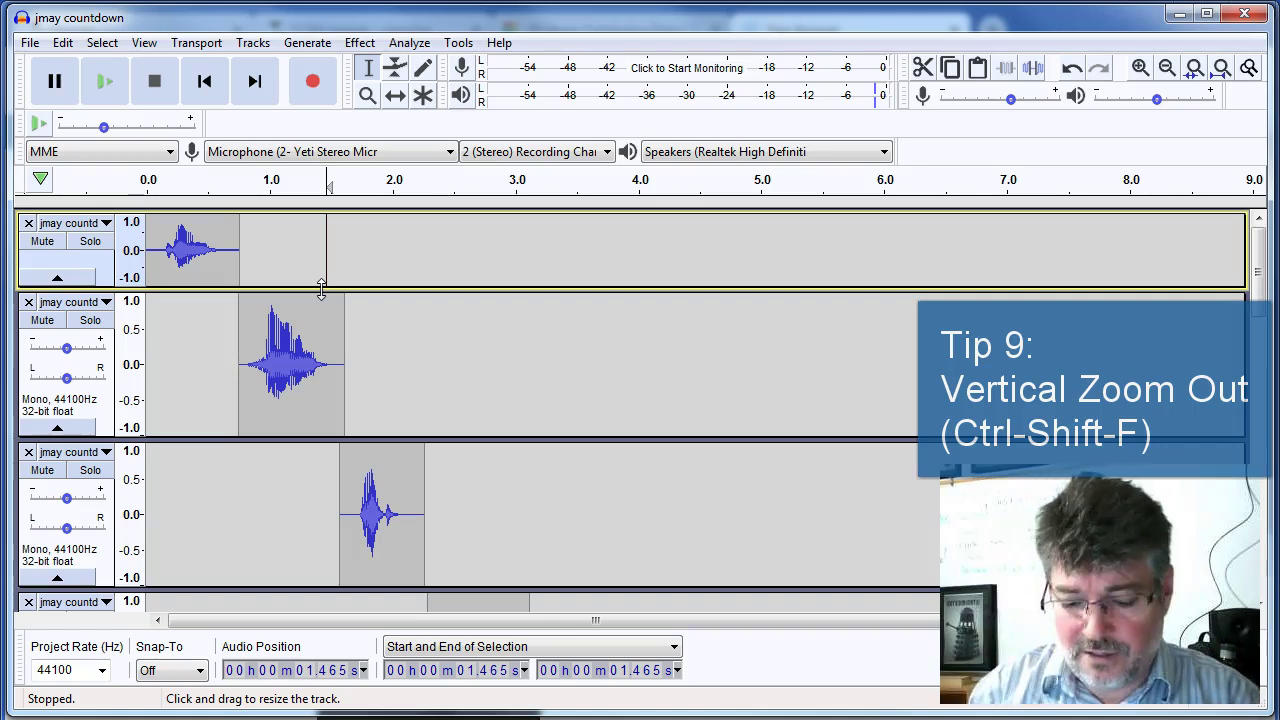
{"action": "key", "text": "ctrl+shift+f"}
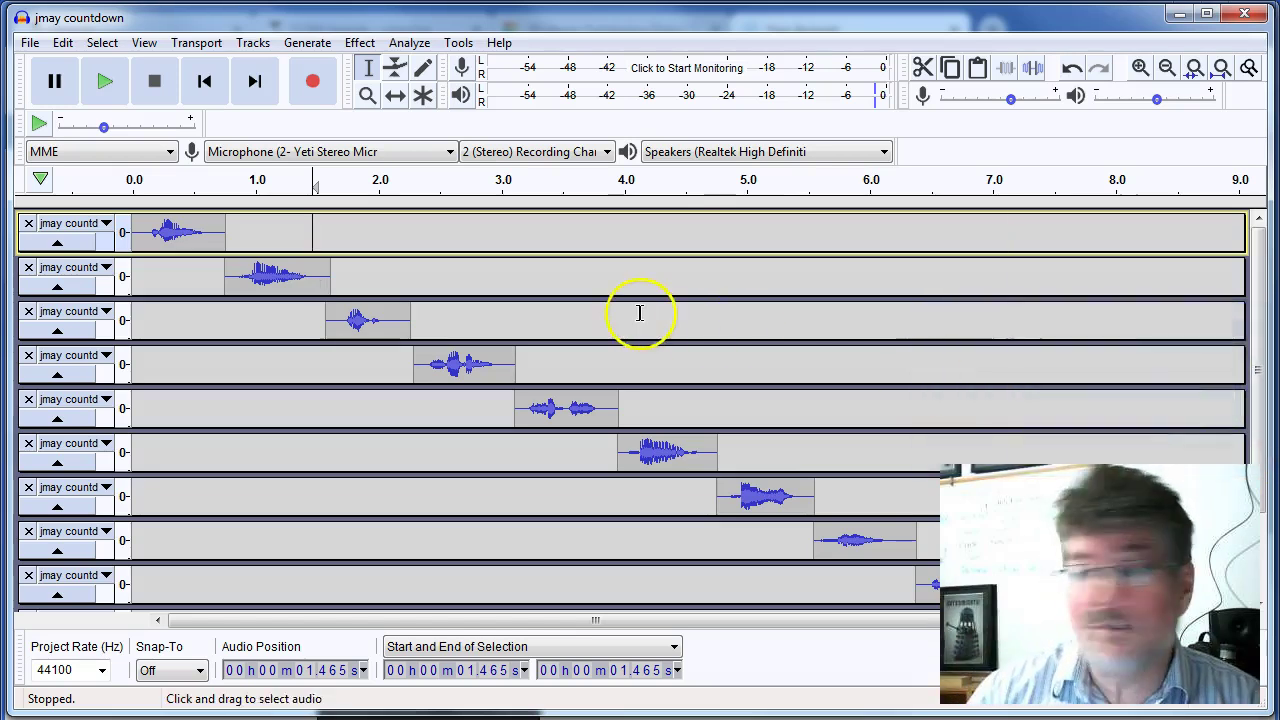
Step: With the Time Shift tool, drag the first six number clips later, the first to about 8.6 s
{"action": "left_click", "coordinate": [395, 95]}
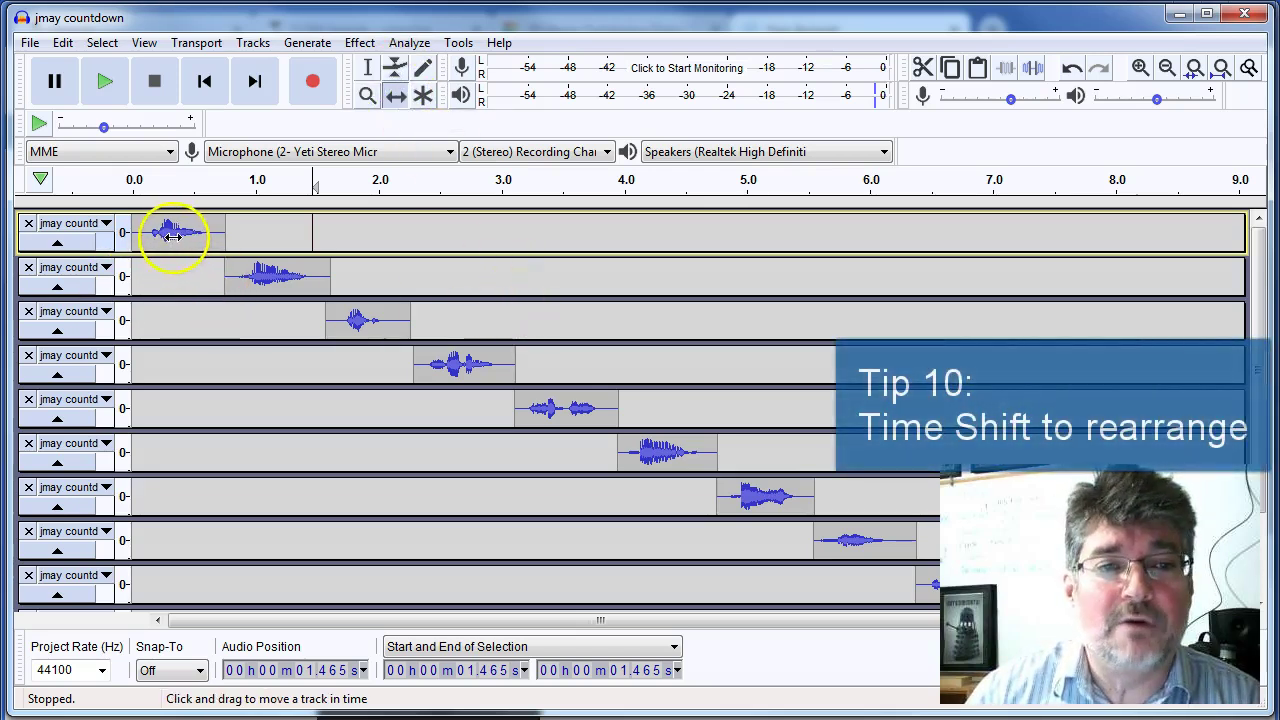
{"action": "left_click_drag", "start_coordinate": [172, 232], "coordinate": [1192, 188]}
{"action": "left_click_drag", "start_coordinate": [277, 274], "coordinate": [1143, 277]}
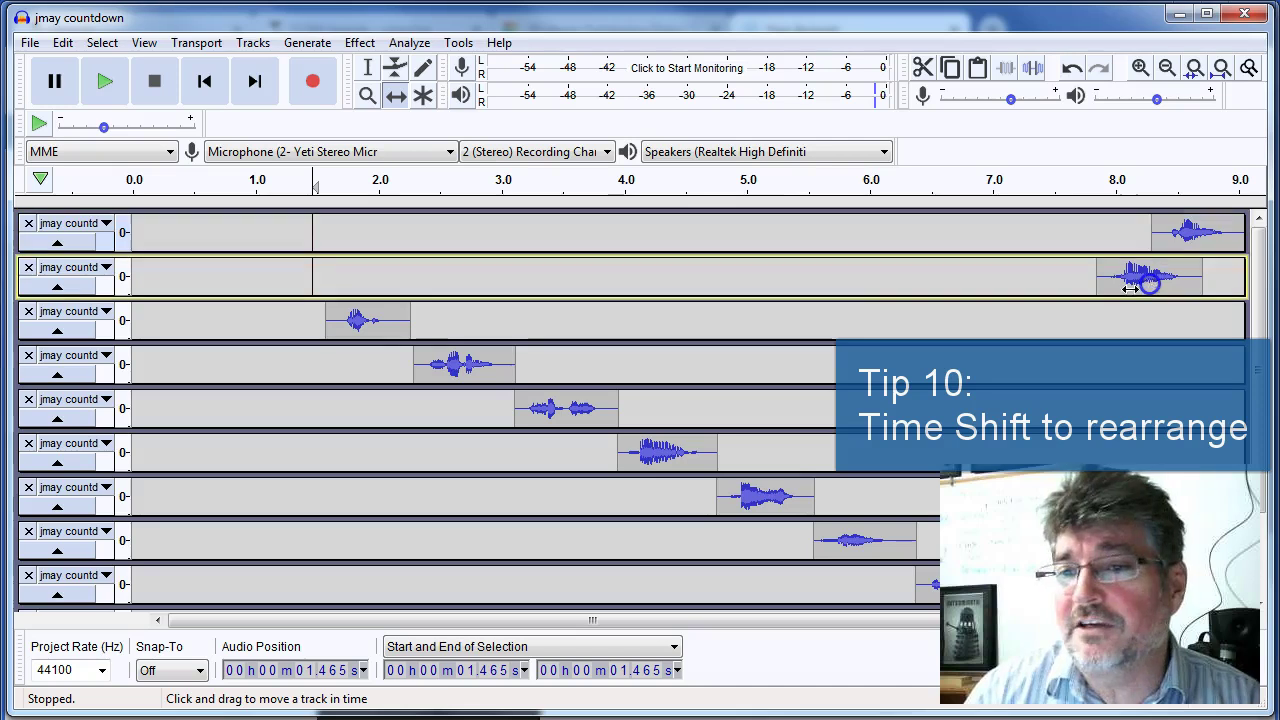
{"action": "left_click_drag", "start_coordinate": [356, 319], "coordinate": [1080, 317]}
{"action": "left_click_drag", "start_coordinate": [500, 378], "coordinate": [1045, 363]}
{"action": "left_click_drag", "start_coordinate": [525, 396], "coordinate": [943, 401]}
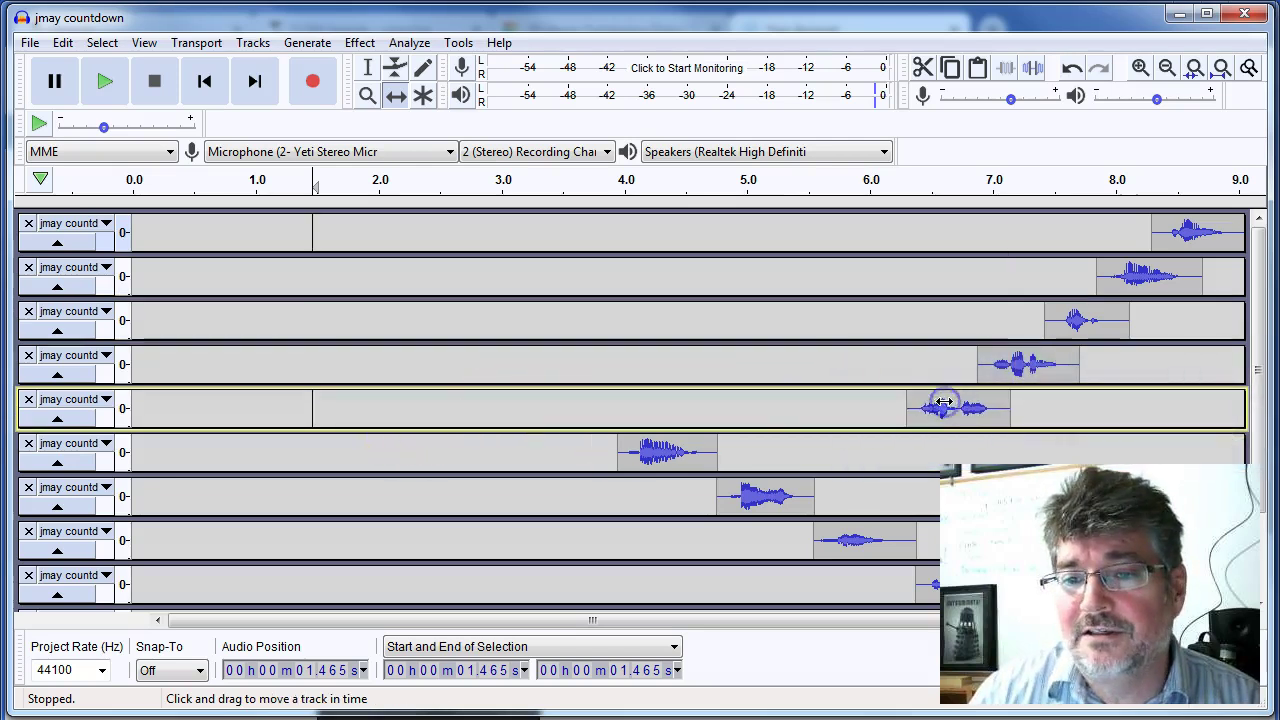
{"action": "left_click_drag", "start_coordinate": [668, 458], "coordinate": [871, 450]}
Step: Drag the seventh through last clips earlier, placing the final clip at the sequence start
{"action": "left_click_drag", "start_coordinate": [760, 500], "coordinate": [806, 498]}
{"action": "left_click_drag", "start_coordinate": [868, 540], "coordinate": [737, 545]}
{"action": "scroll", "coordinate": [836, 452], "scroll_direction": "down", "scroll_amount": 3}
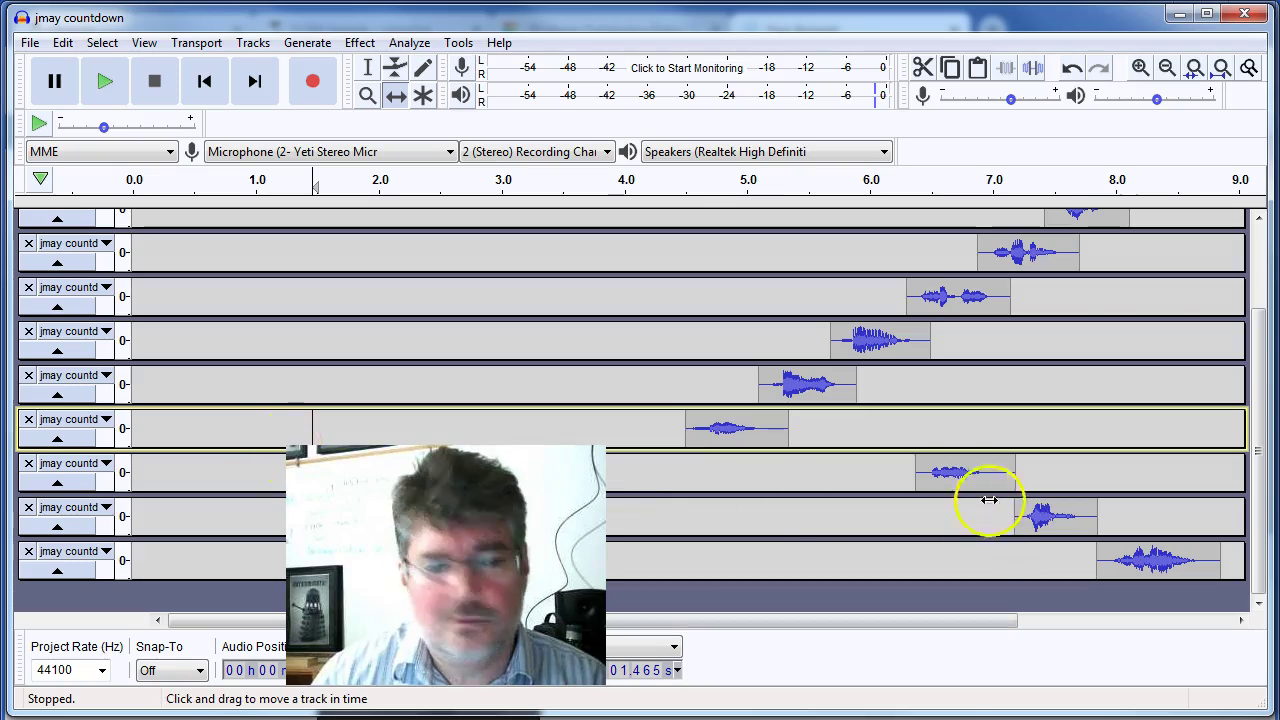
{"action": "left_click_drag", "start_coordinate": [982, 490], "coordinate": [654, 477]}
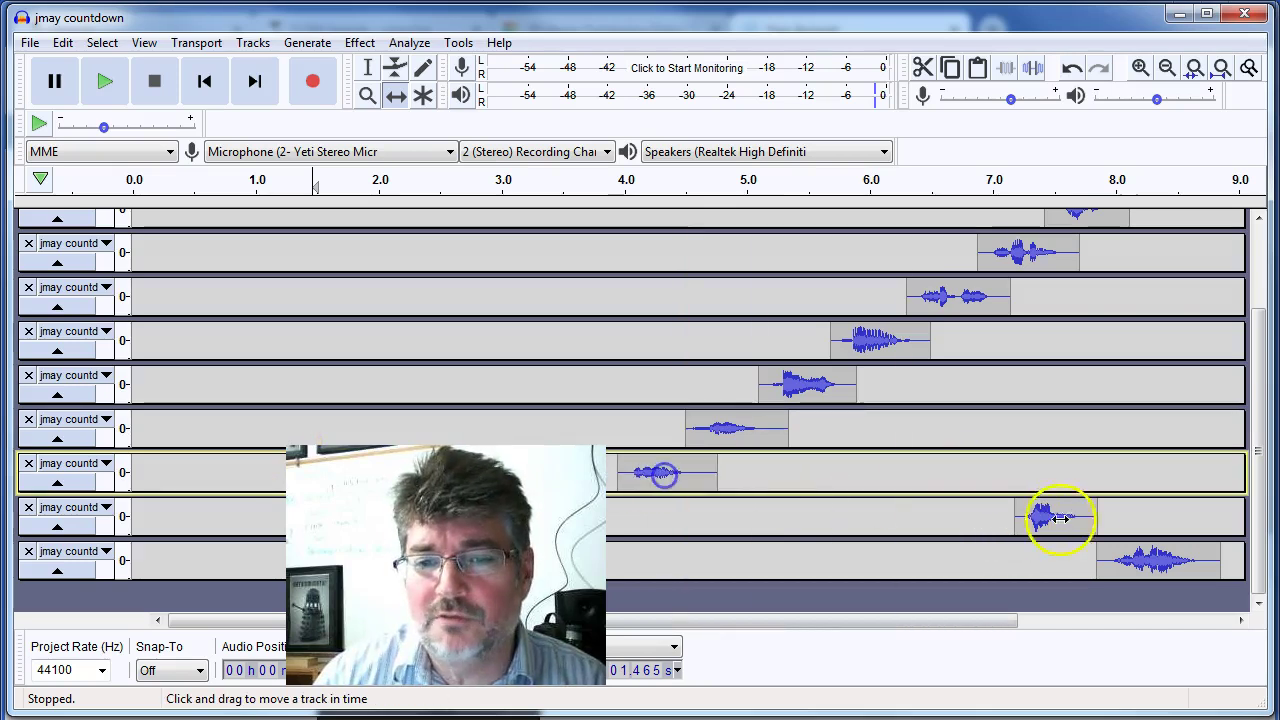
{"action": "left_click_drag", "start_coordinate": [1061, 512], "coordinate": [602, 514]}
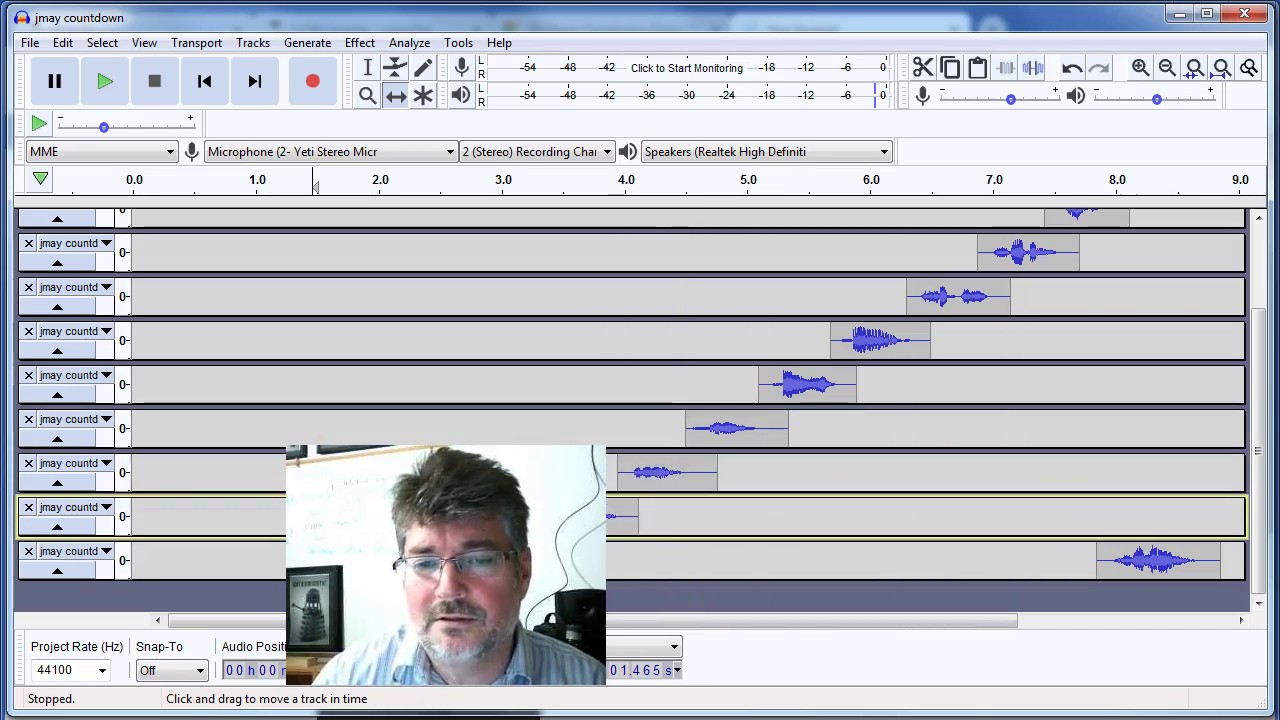
{"action": "left_click_drag", "start_coordinate": [1186, 563], "coordinate": [544, 562]}
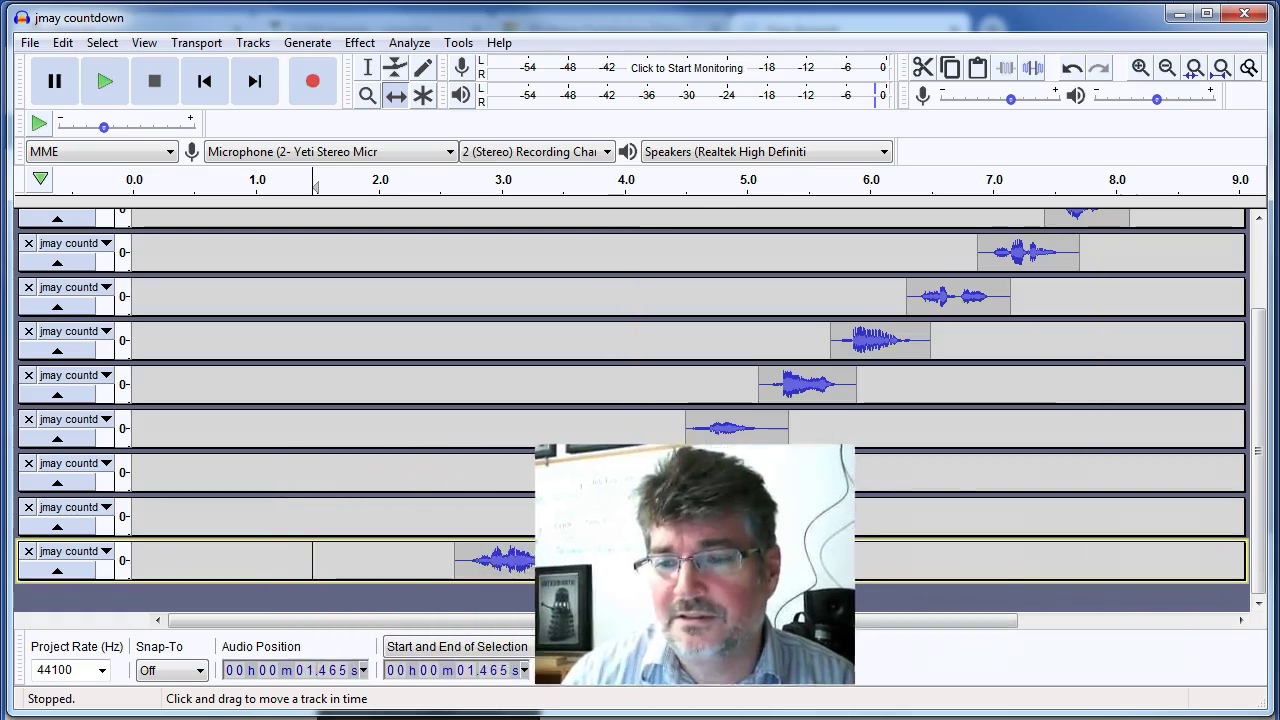
Step: Select all clips and slide them together so the sequence starts at 0 s and ends near 6.4 s
{"action": "scroll", "coordinate": [887, 400], "scroll_direction": "up", "scroll_amount": 3}
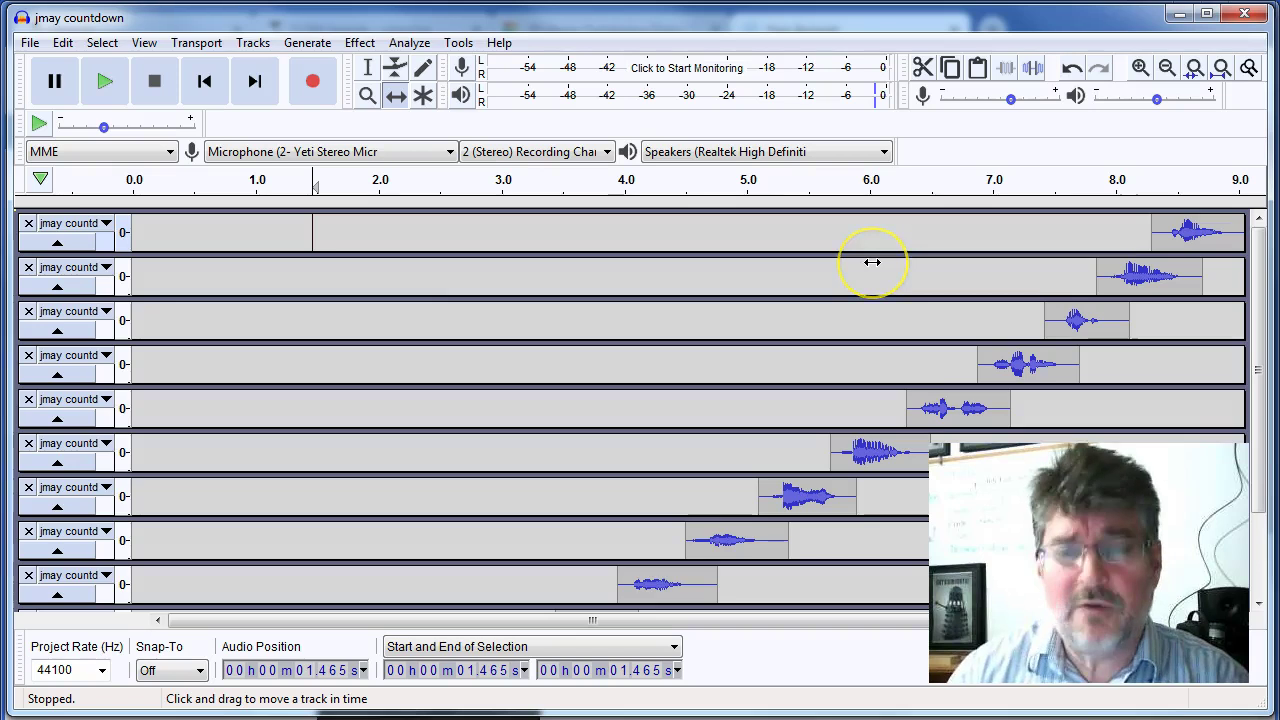
{"action": "key", "text": "shift+k"}
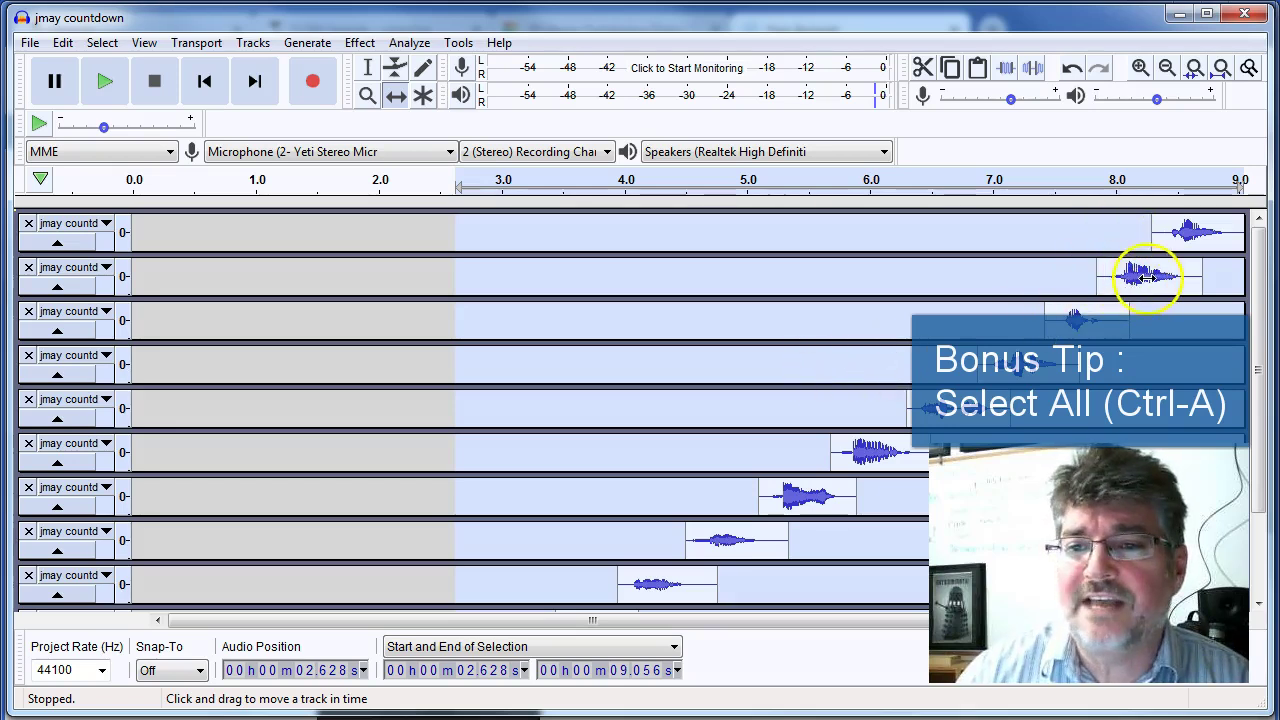
{"action": "left_click_drag", "start_coordinate": [1152, 276], "coordinate": [794, 300]}
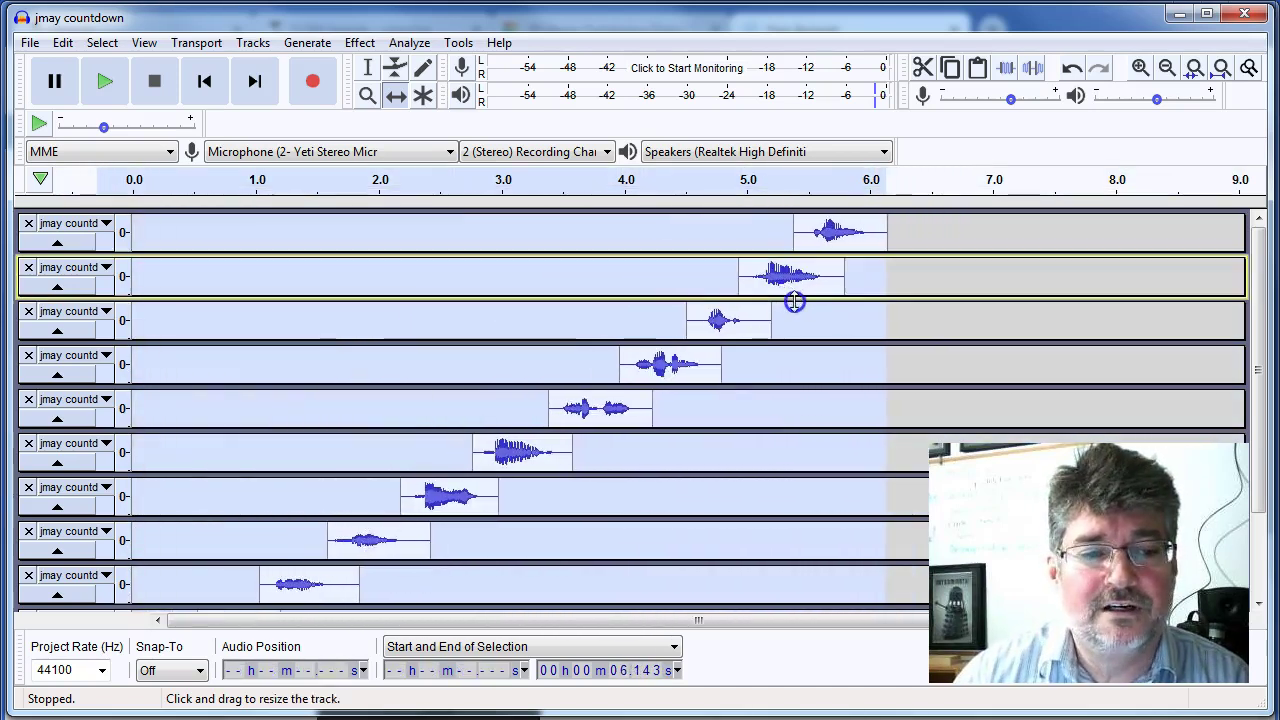
{"action": "scroll", "coordinate": [790, 347], "scroll_direction": "down", "scroll_amount": 1}
{"action": "left_click_drag", "start_coordinate": [451, 387], "coordinate": [483, 390]}
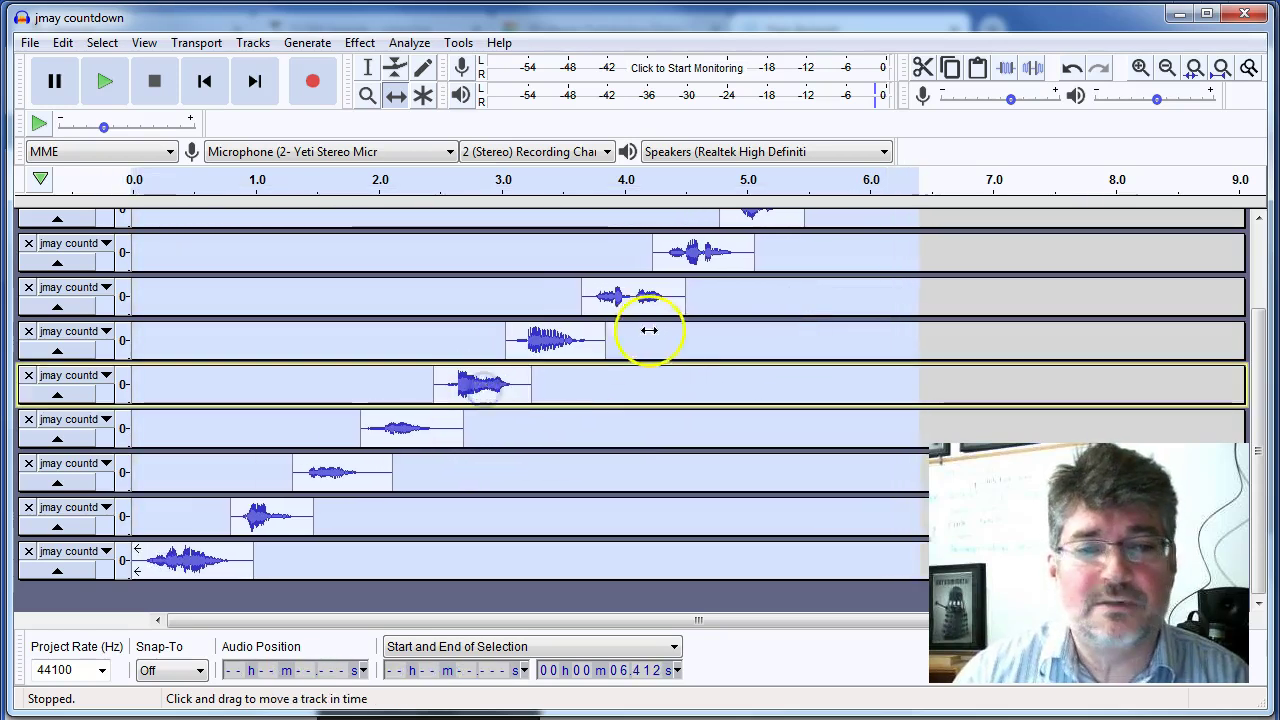
{"action": "scroll", "coordinate": [665, 345], "scroll_direction": "up", "scroll_amount": 5}
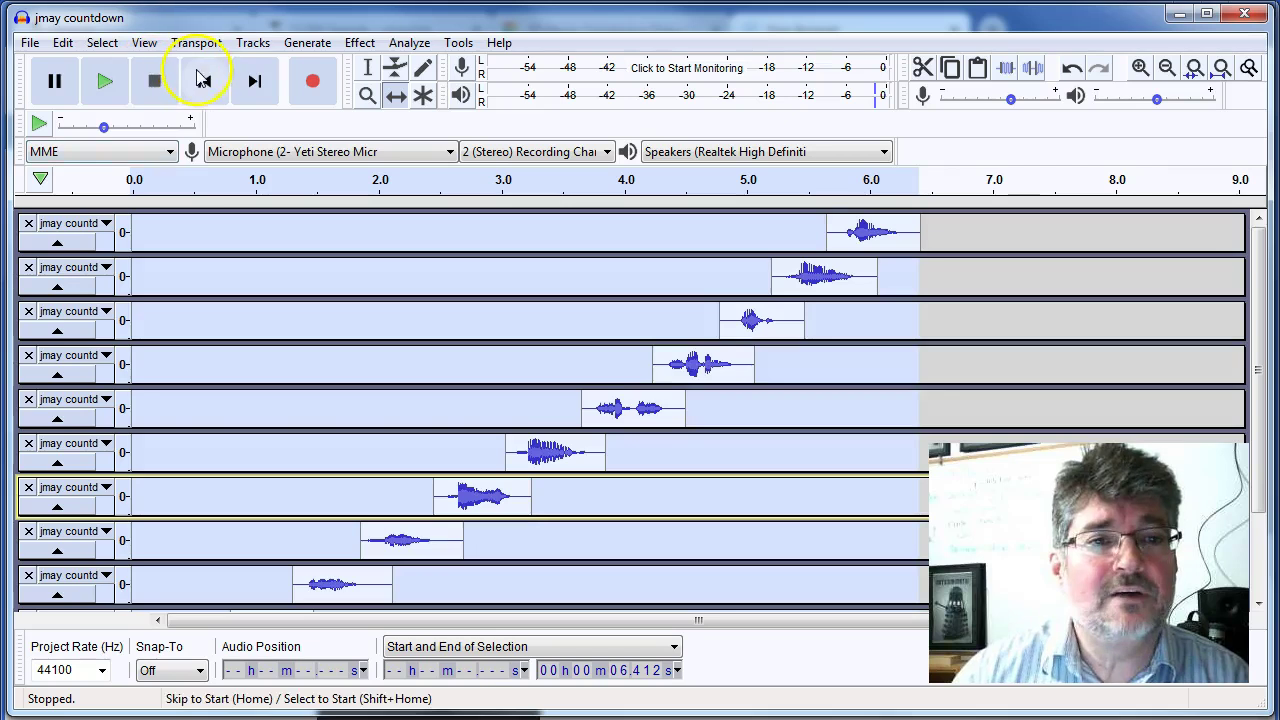
Step: Play the rearranged countdown from the start, then stop it
{"action": "left_click", "coordinate": [200, 80]}
{"action": "left_click", "coordinate": [105, 82]}
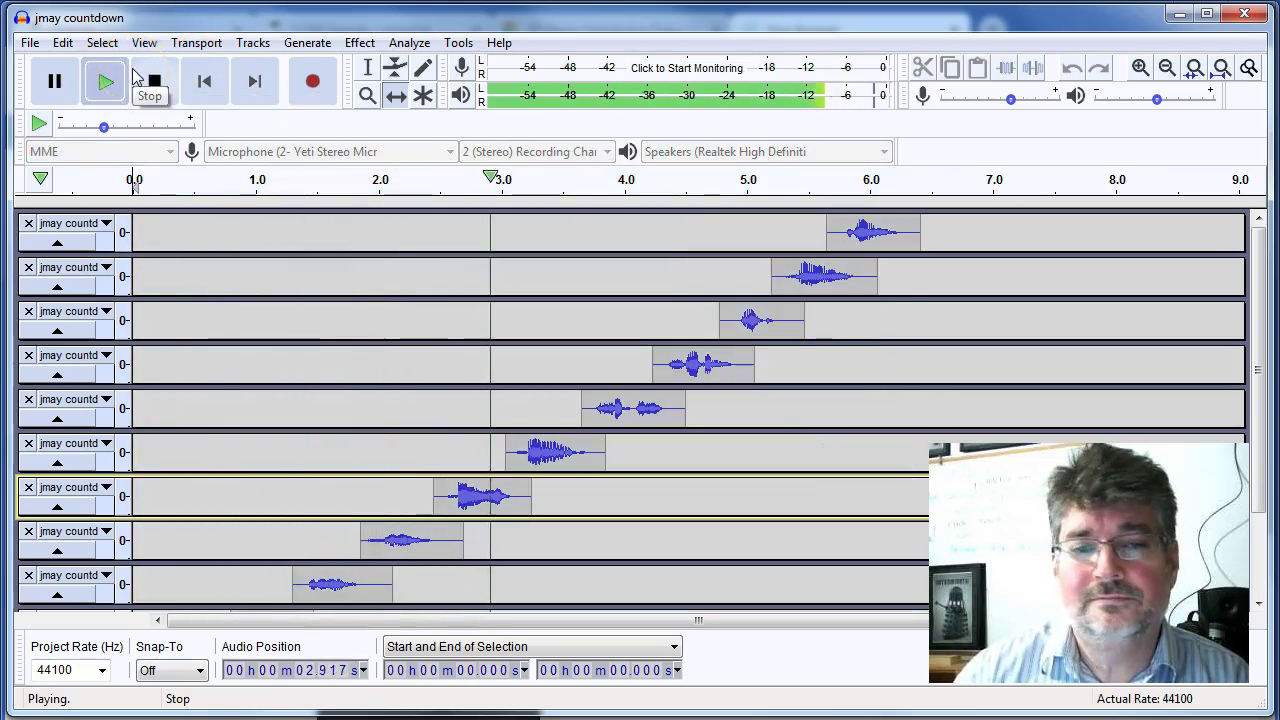
{"action": "left_click", "coordinate": [155, 81]}
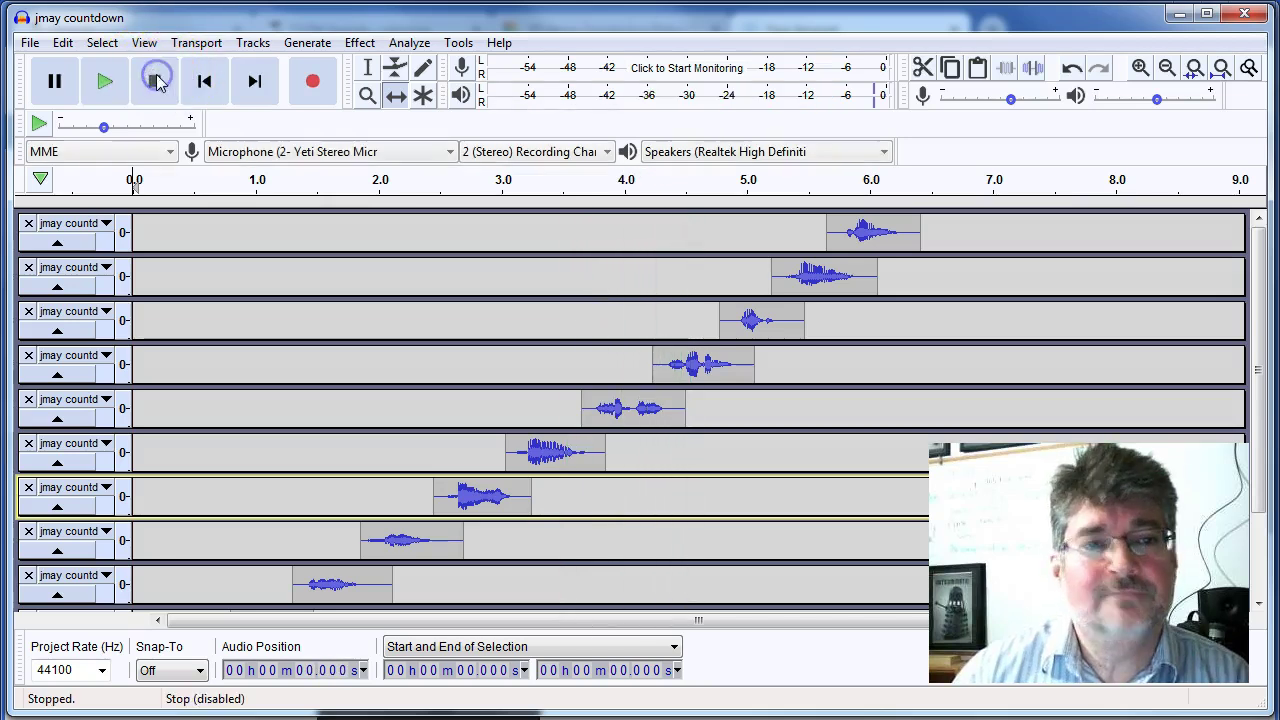
Step: Select tracks 1, 3, 5, 7 and 9 together as one multi-track selection
{"action": "left_click", "coordinate": [200, 234]}
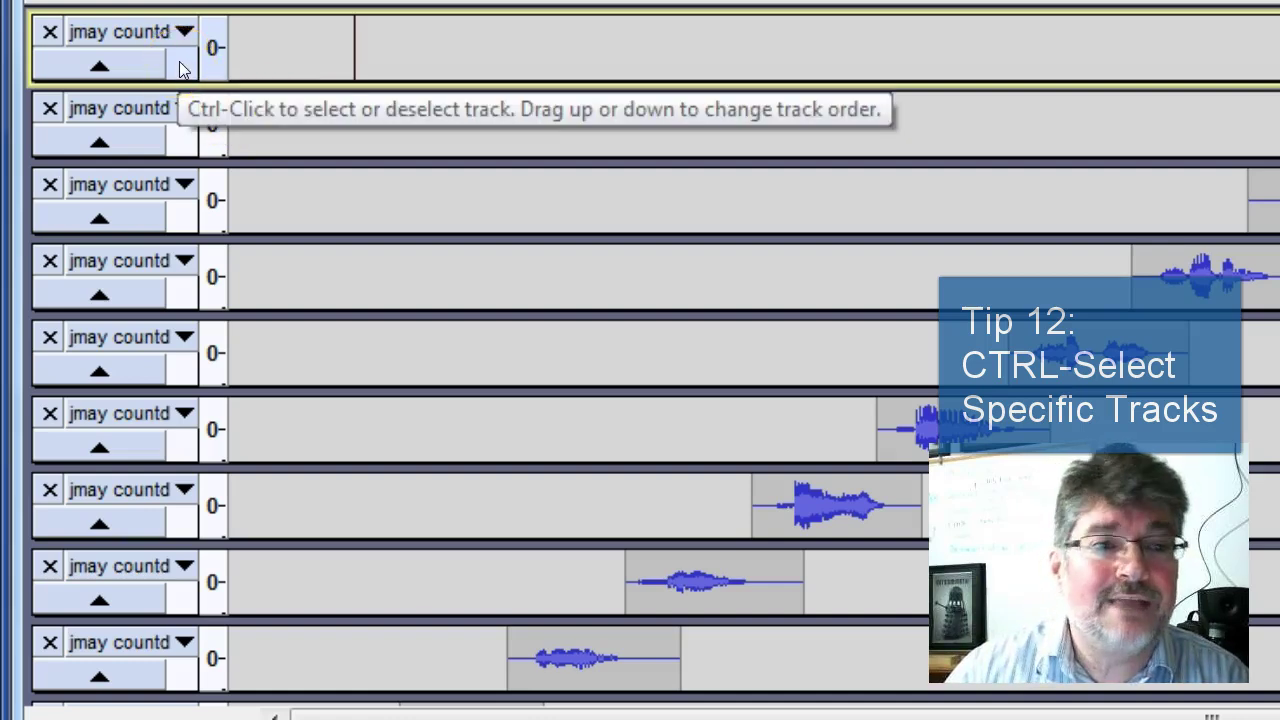
{"action": "left_click", "coordinate": [180, 65], "text": "ctrl"}
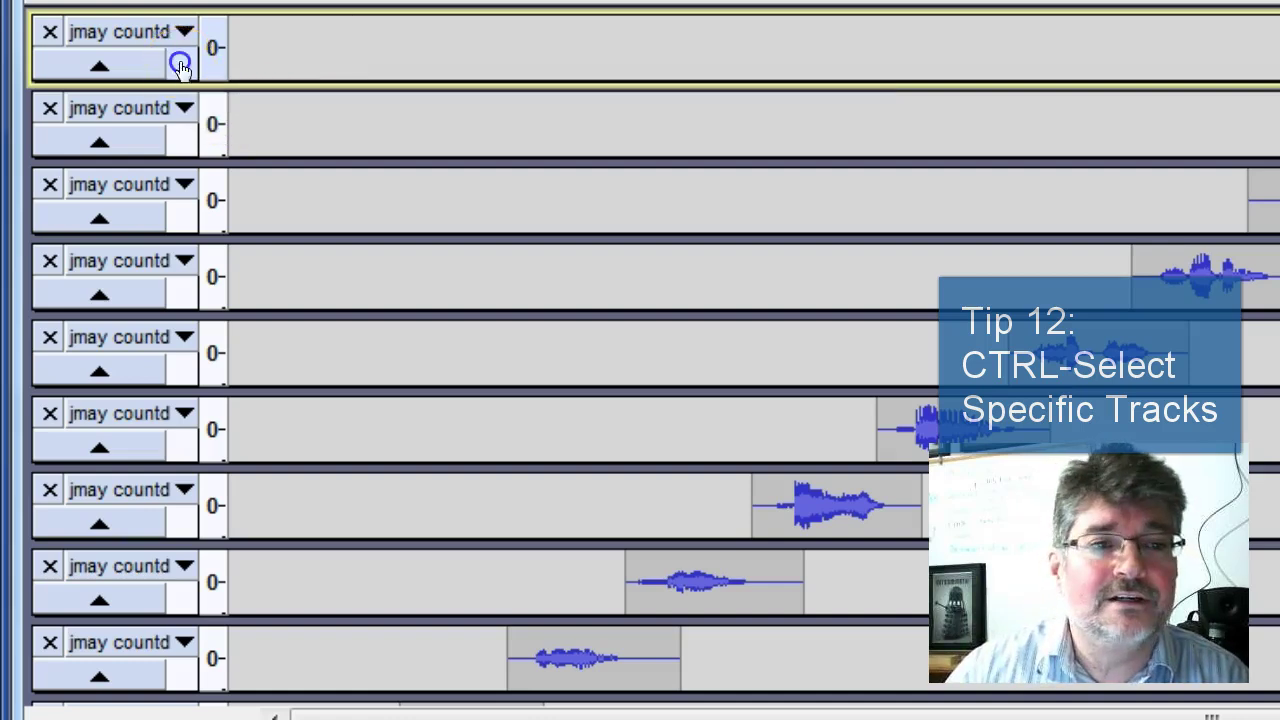
{"action": "left_click", "coordinate": [177, 208]}
{"action": "left_click", "coordinate": [182, 376]}
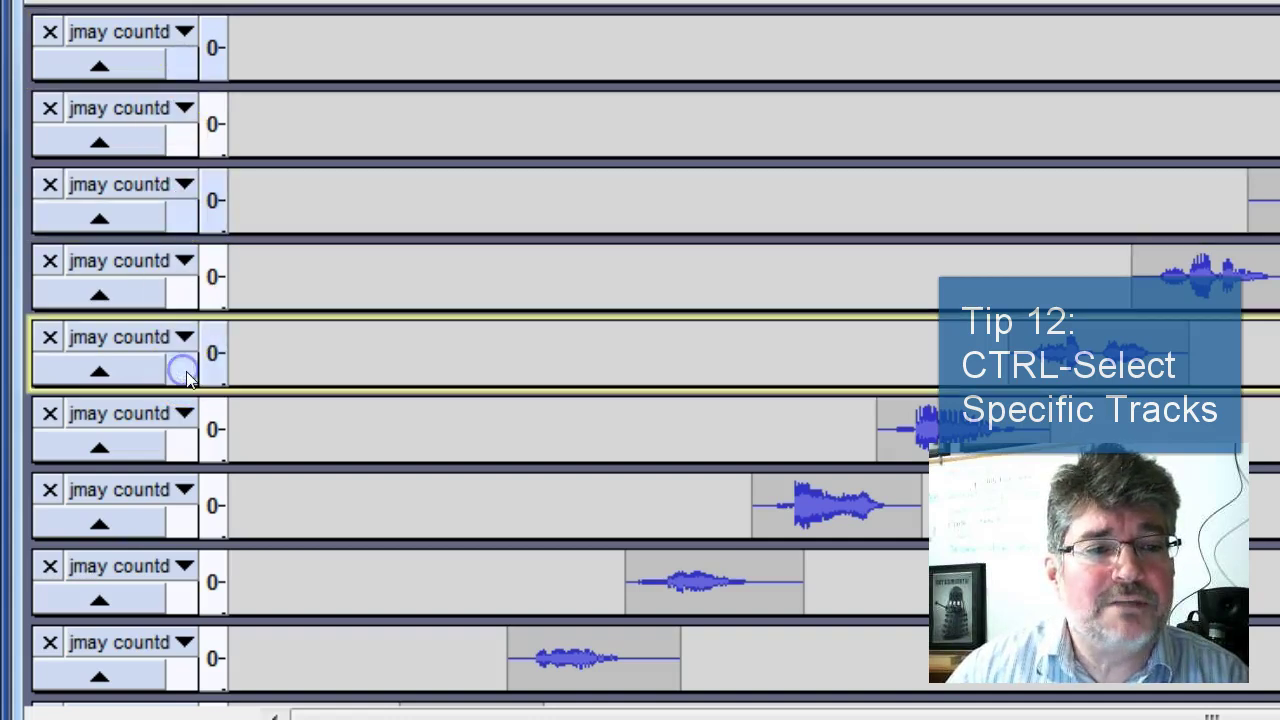
{"action": "left_click", "coordinate": [180, 514]}
{"action": "left_click", "coordinate": [183, 674]}
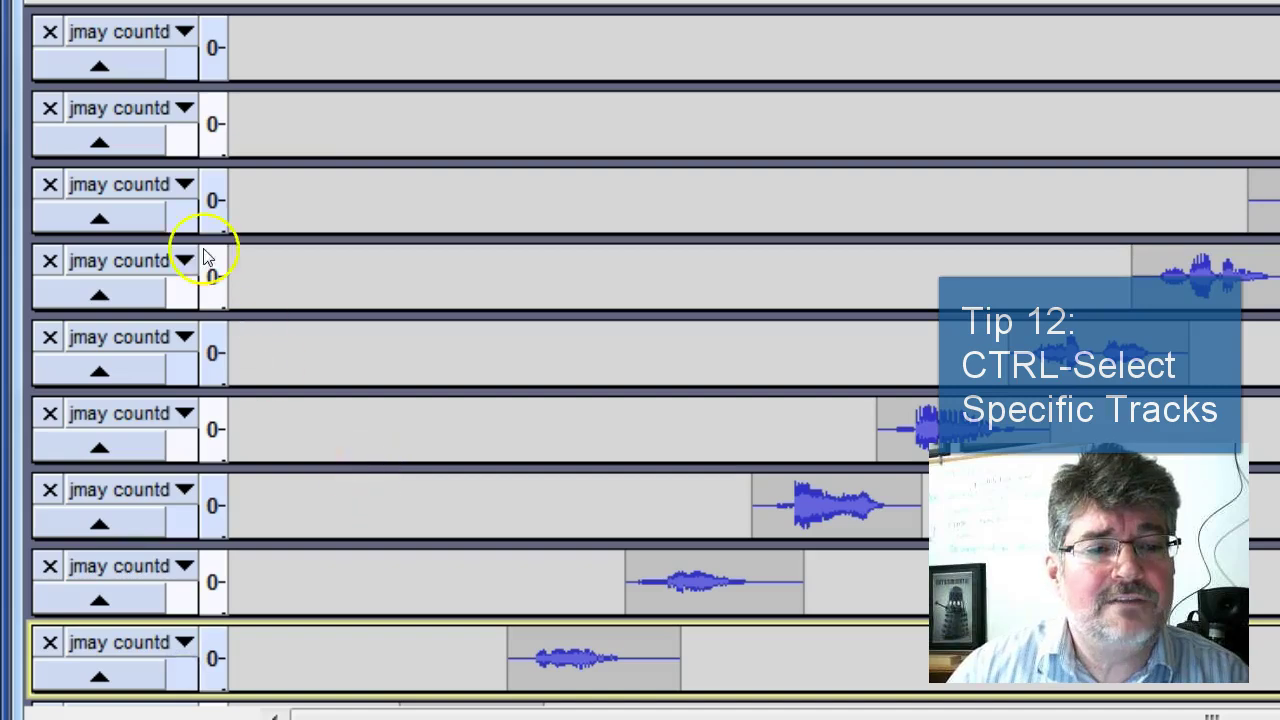
{"action": "scroll", "coordinate": [314, 428], "scroll_direction": "down", "scroll_amount": 4}
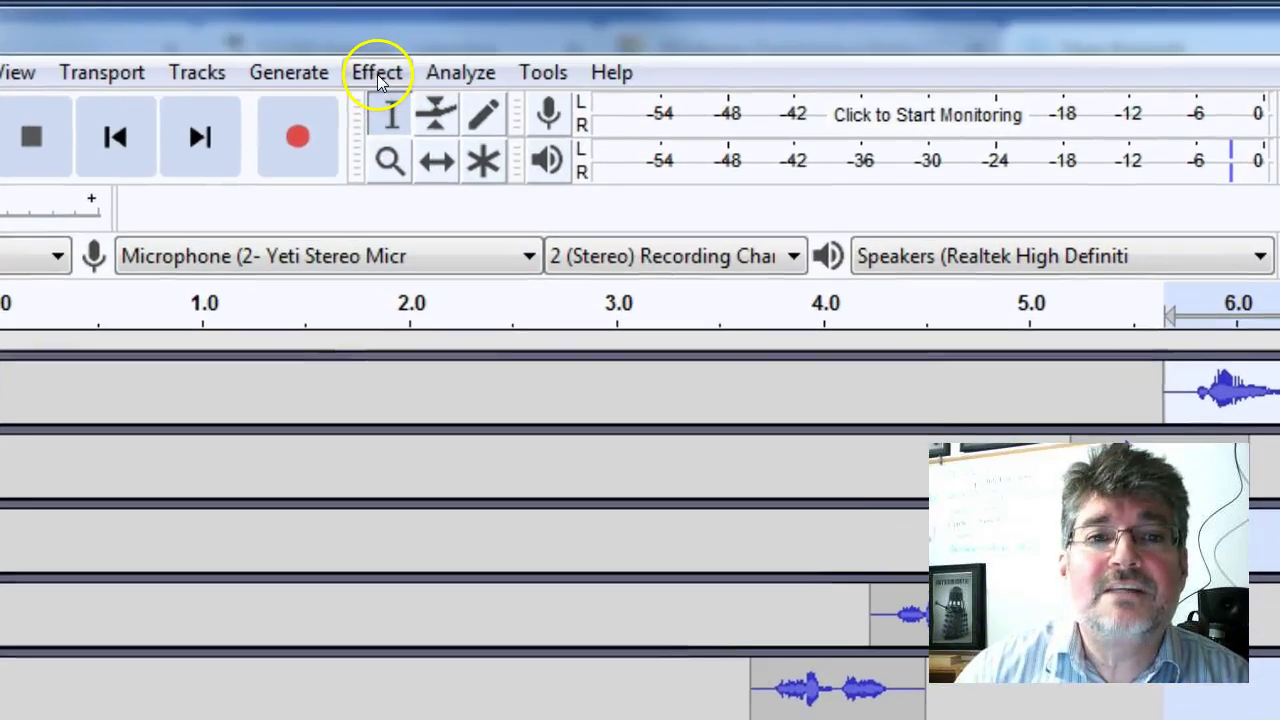
Step: Mix and Render the five selected alternating tracks into one Mix track
{"action": "left_click", "coordinate": [174, 72]}
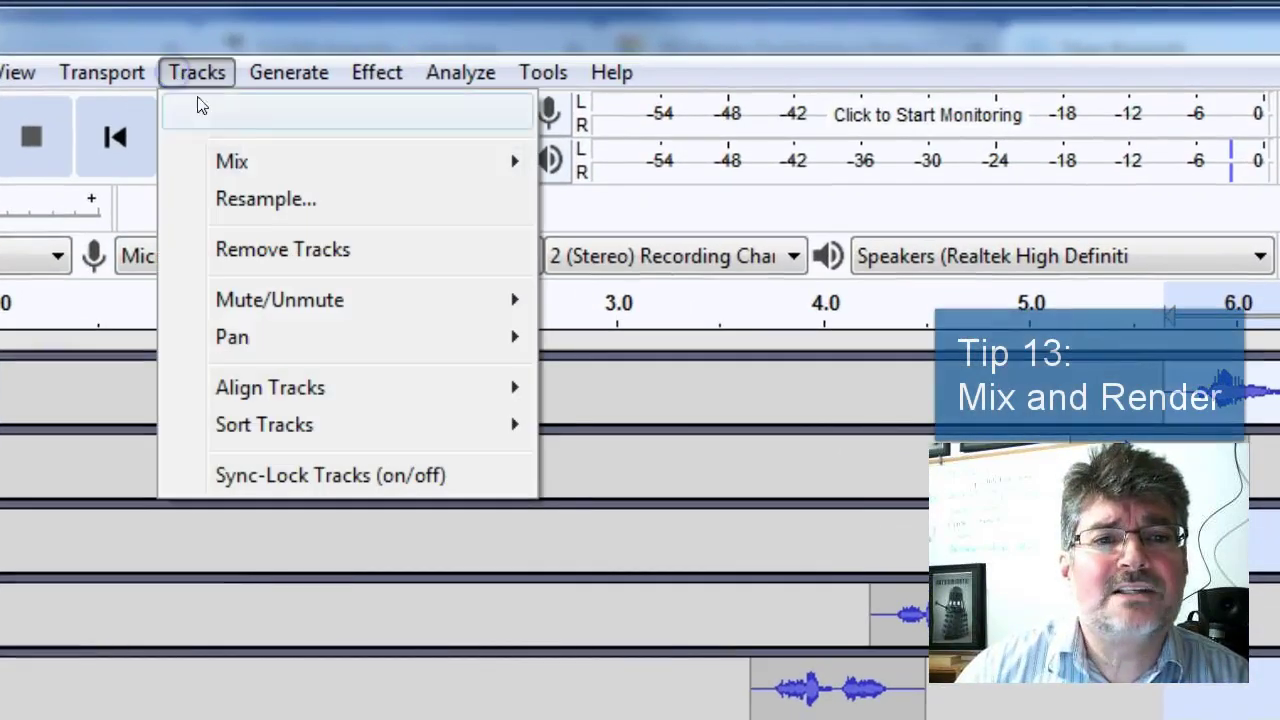
{"action": "mouse_move", "coordinate": [266, 165]}
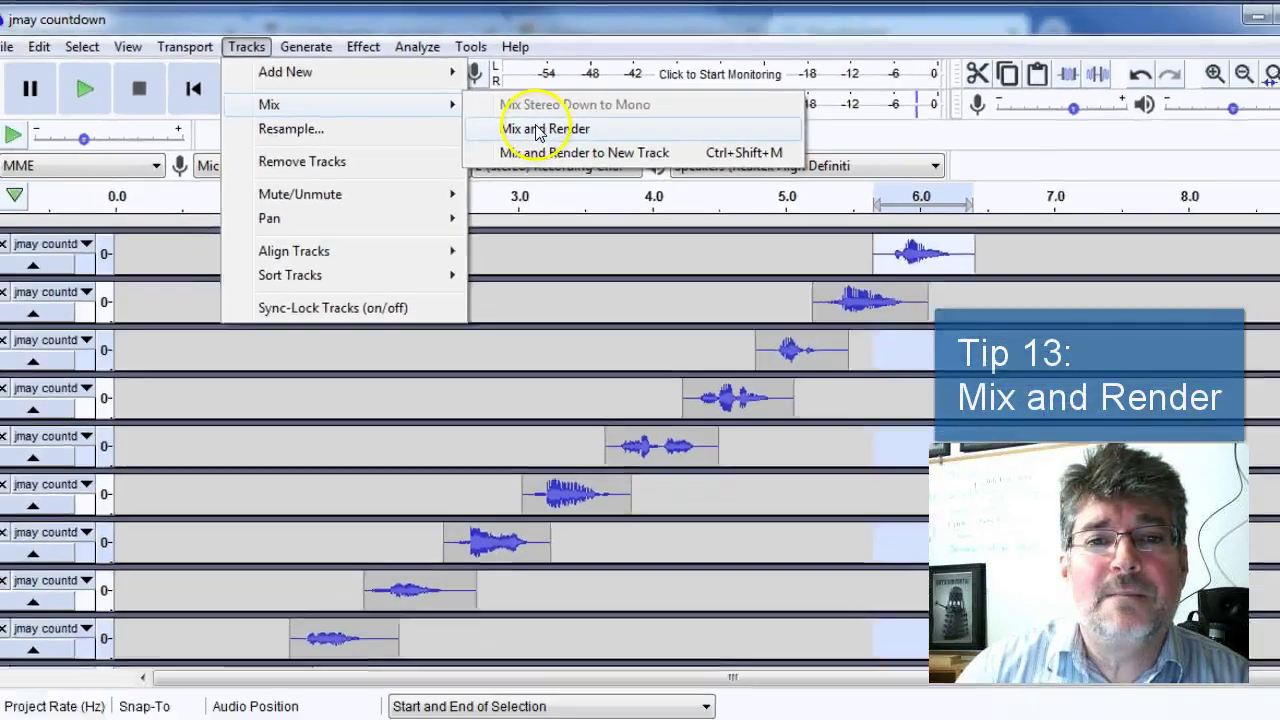
{"action": "left_click", "coordinate": [625, 195]}
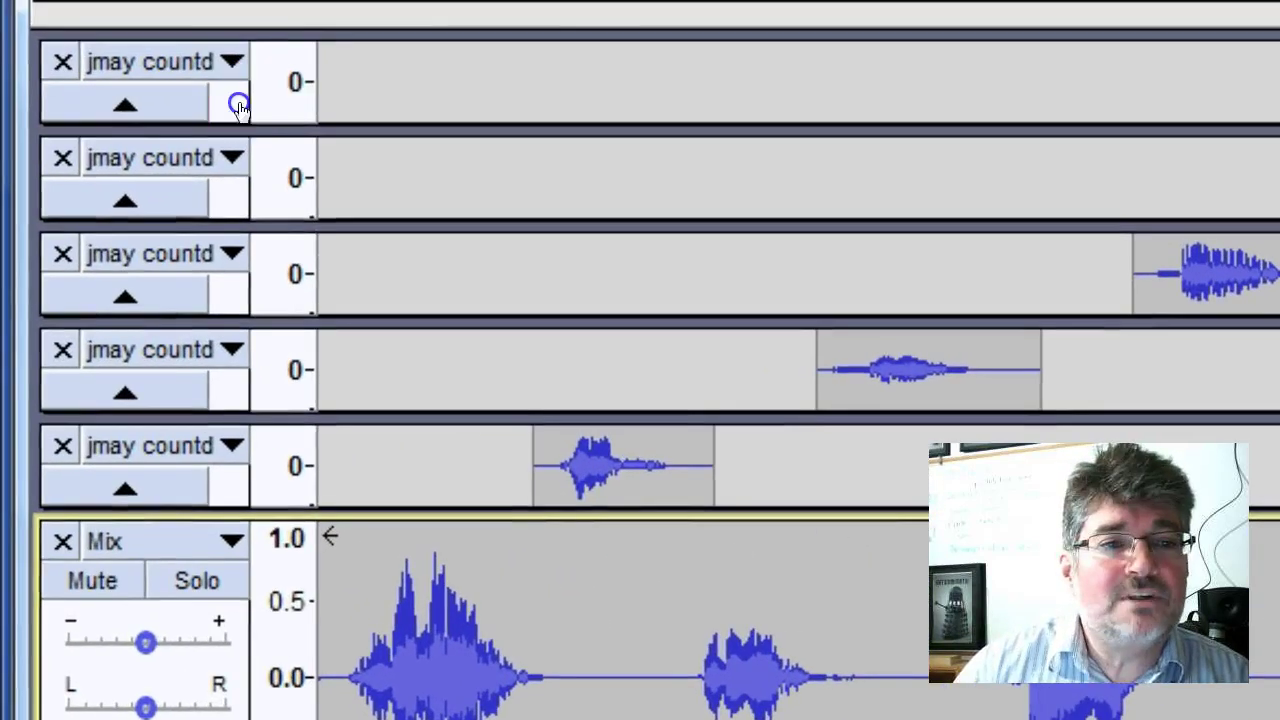
Step: Select the remaining five number tracks and Mix and Render them into a second Mix track
{"action": "left_click", "coordinate": [109, 241]}
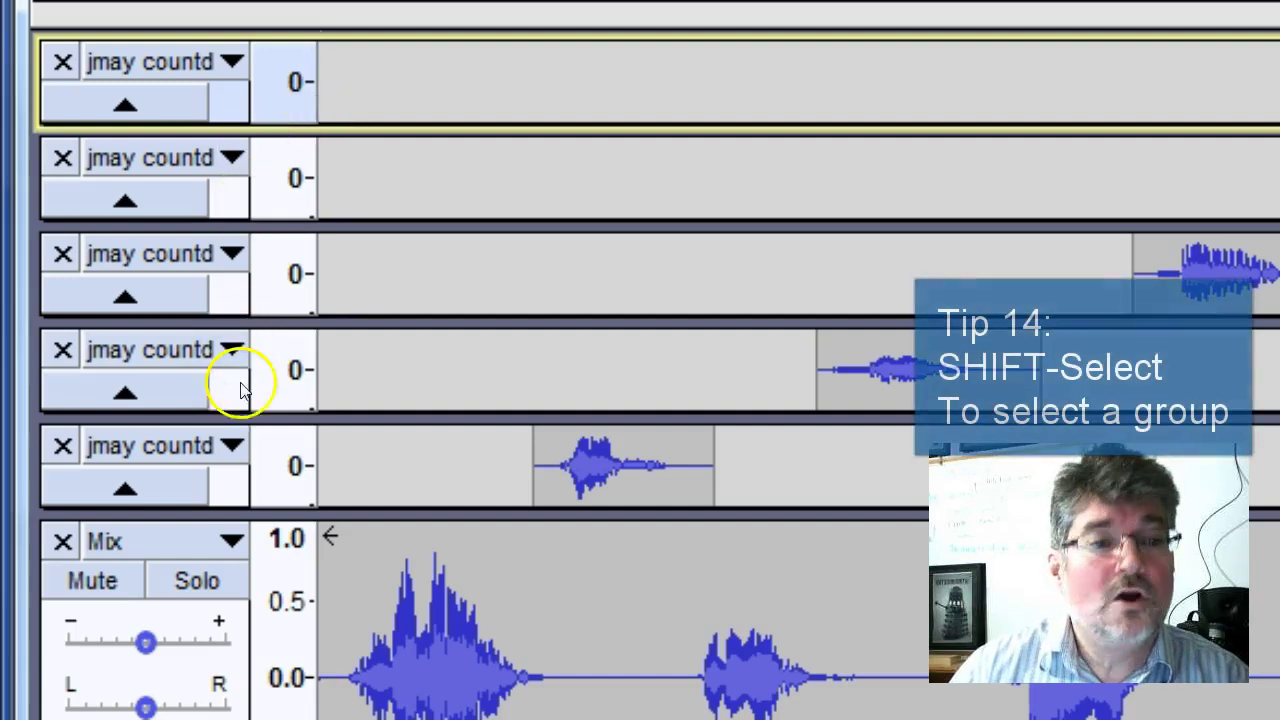
{"action": "left_click", "coordinate": [233, 490]}
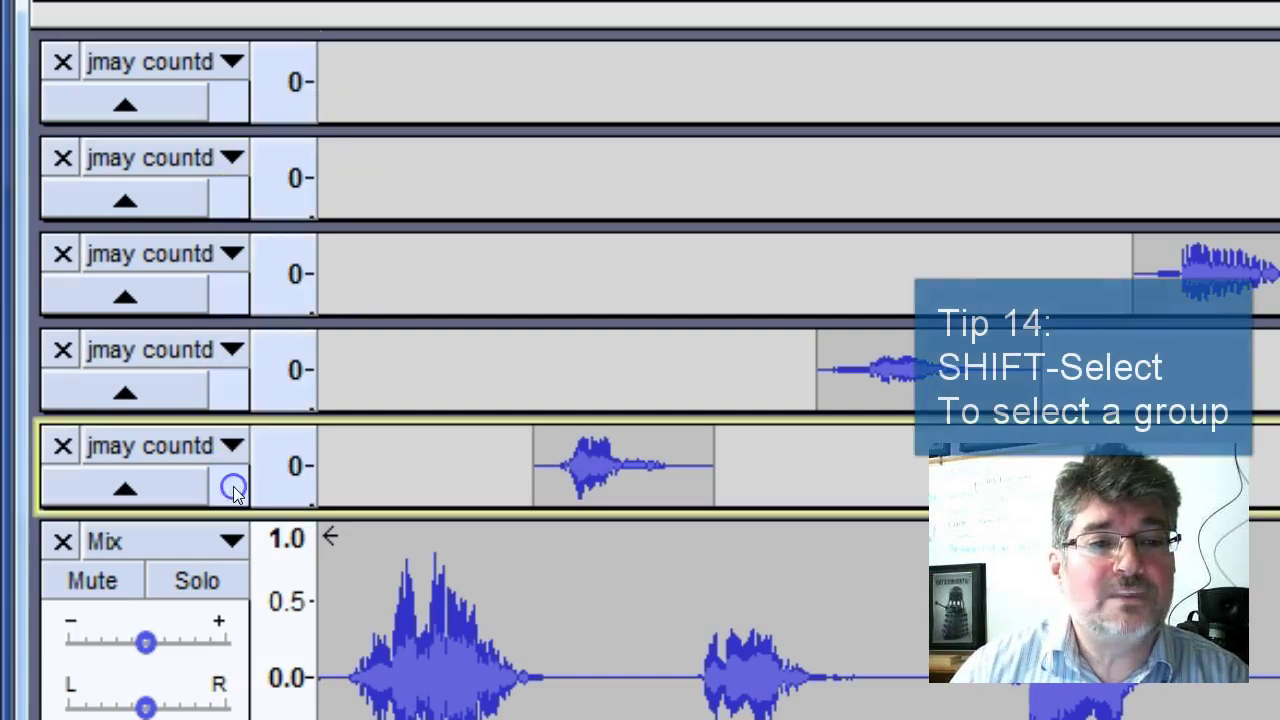
{"action": "left_click", "coordinate": [234, 157], "text": "shift"}
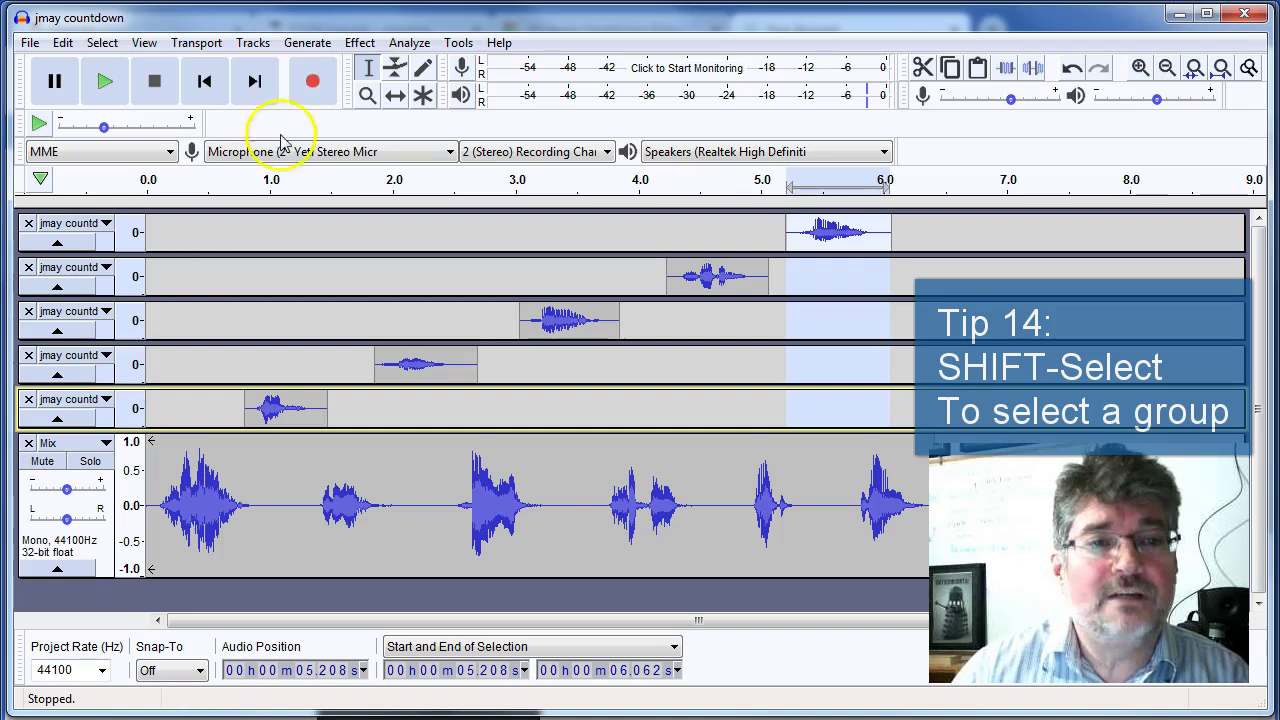
{"action": "left_click", "coordinate": [253, 43]}
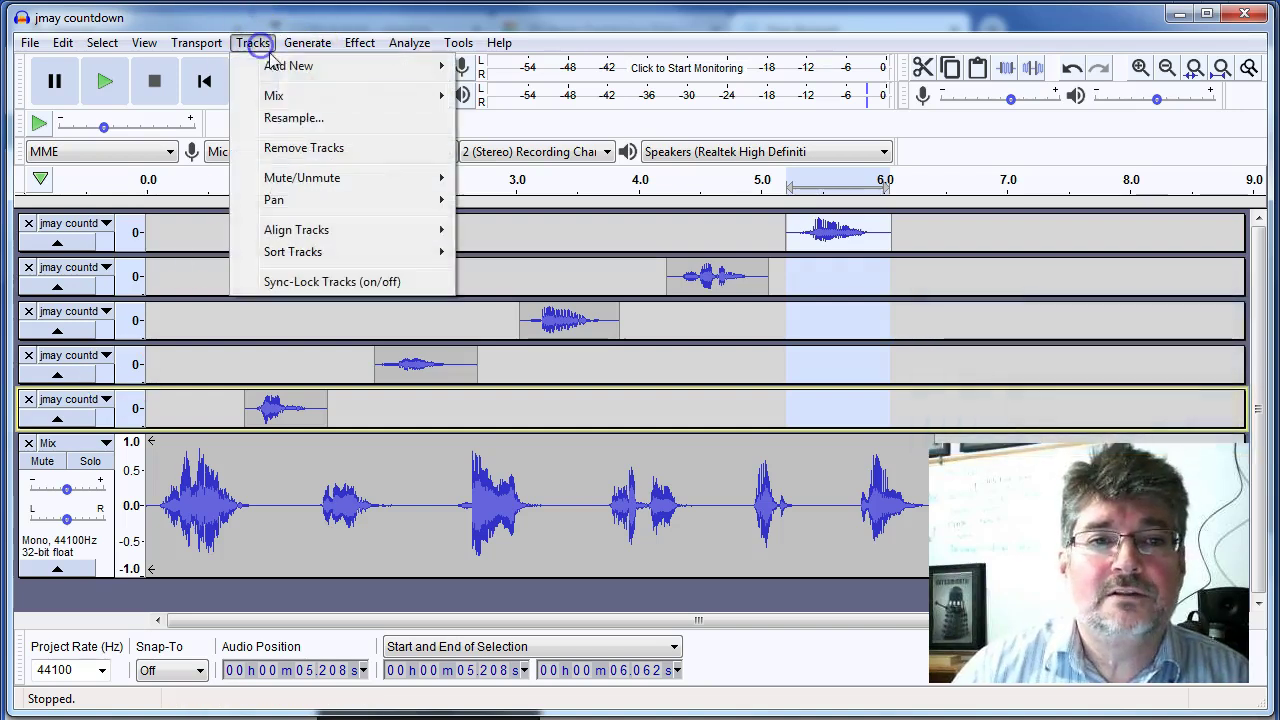
{"action": "mouse_move", "coordinate": [272, 95]}
{"action": "left_click", "coordinate": [500, 117]}
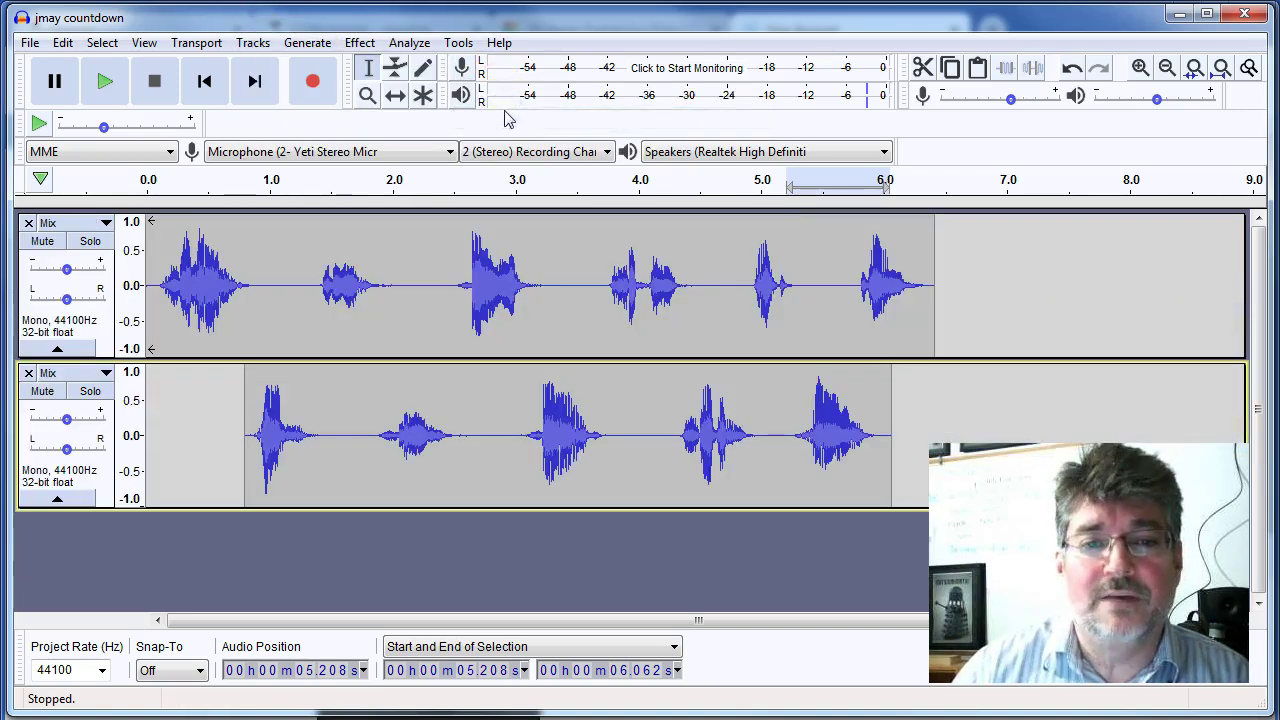
Step: Play the two Mix tracks from the start, then stop
{"action": "left_click", "coordinate": [204, 82]}
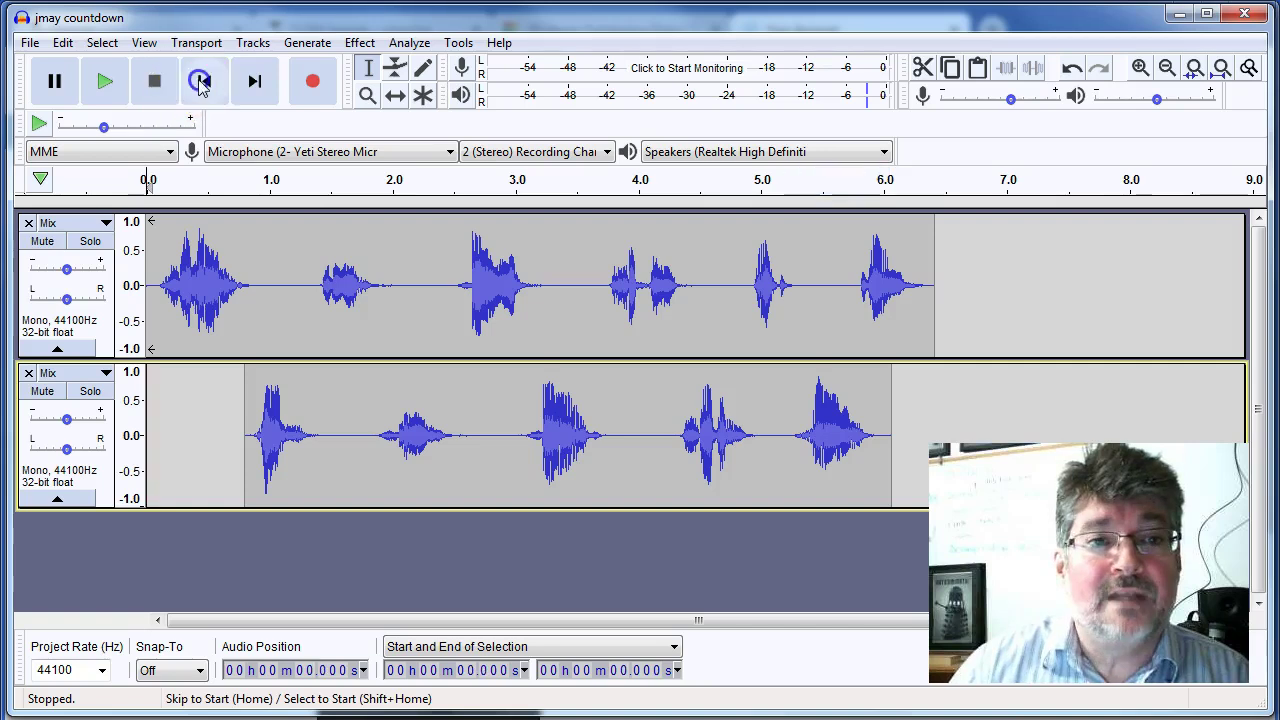
{"action": "left_click", "coordinate": [106, 84]}
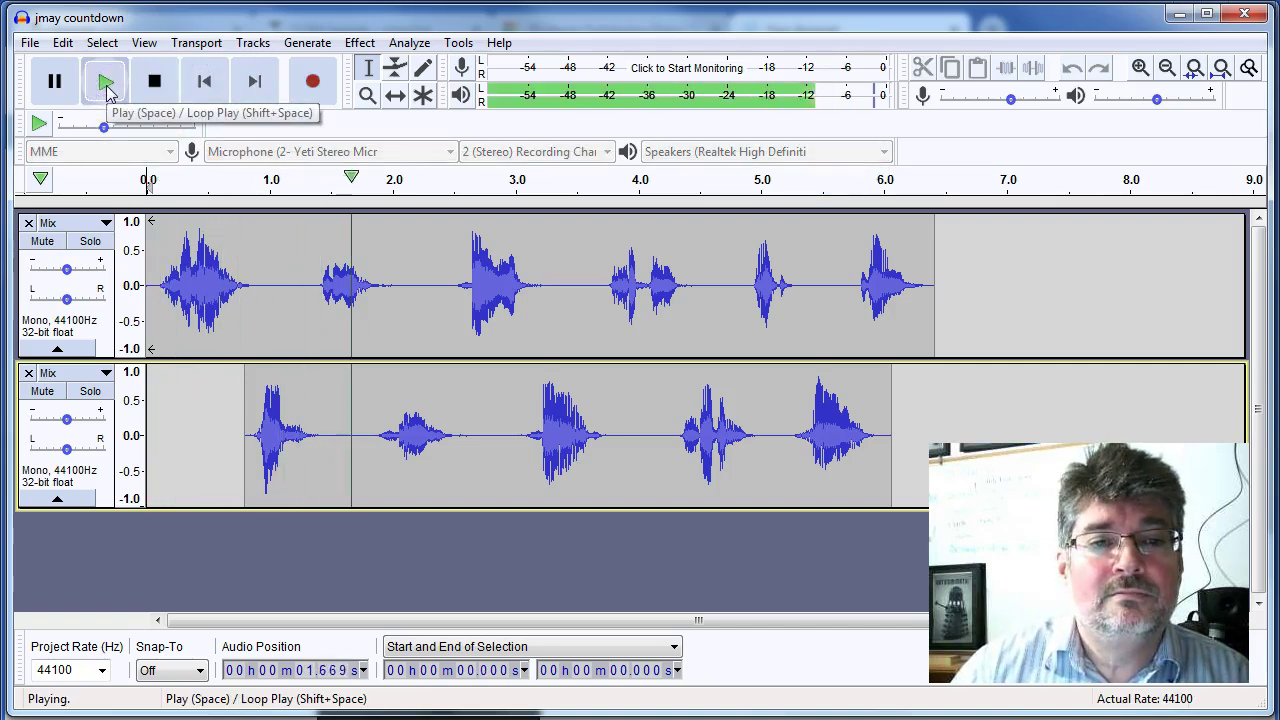
{"action": "left_click", "coordinate": [155, 81]}
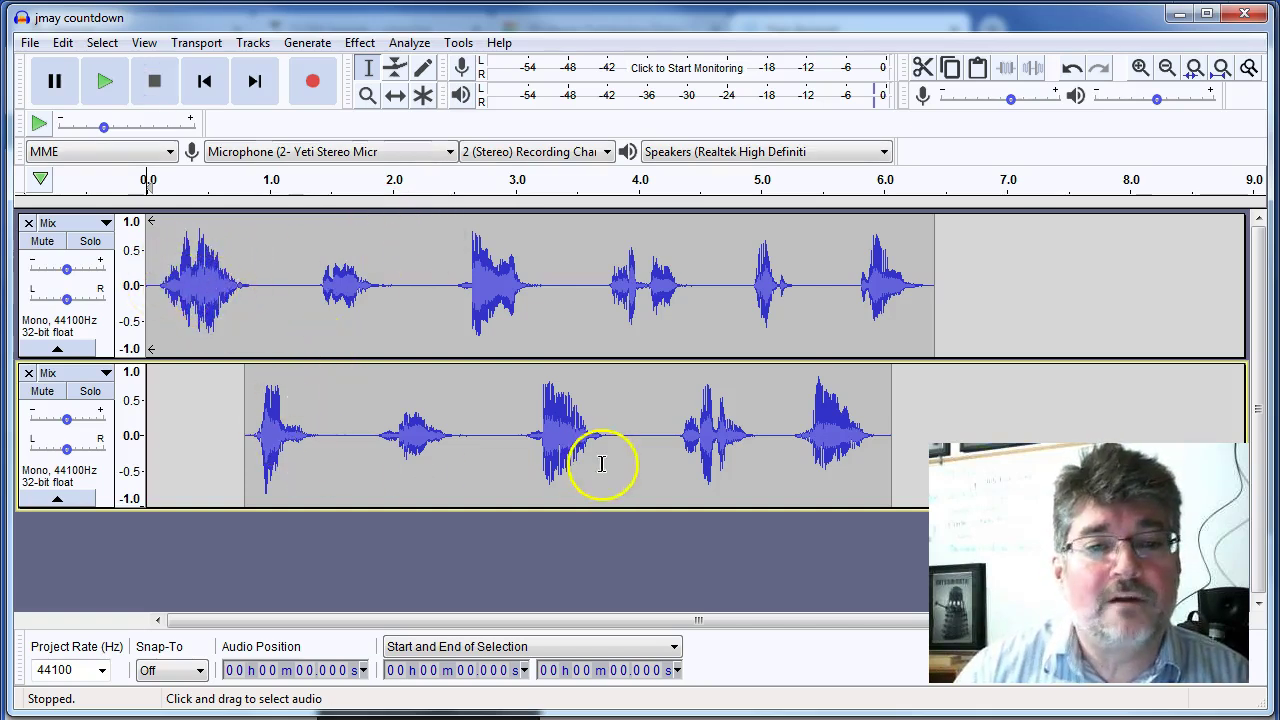
Step: Pan the first Mix track left and the second right, then play to check the stereo split
{"action": "key", "text": "ctrl+shift+f"}
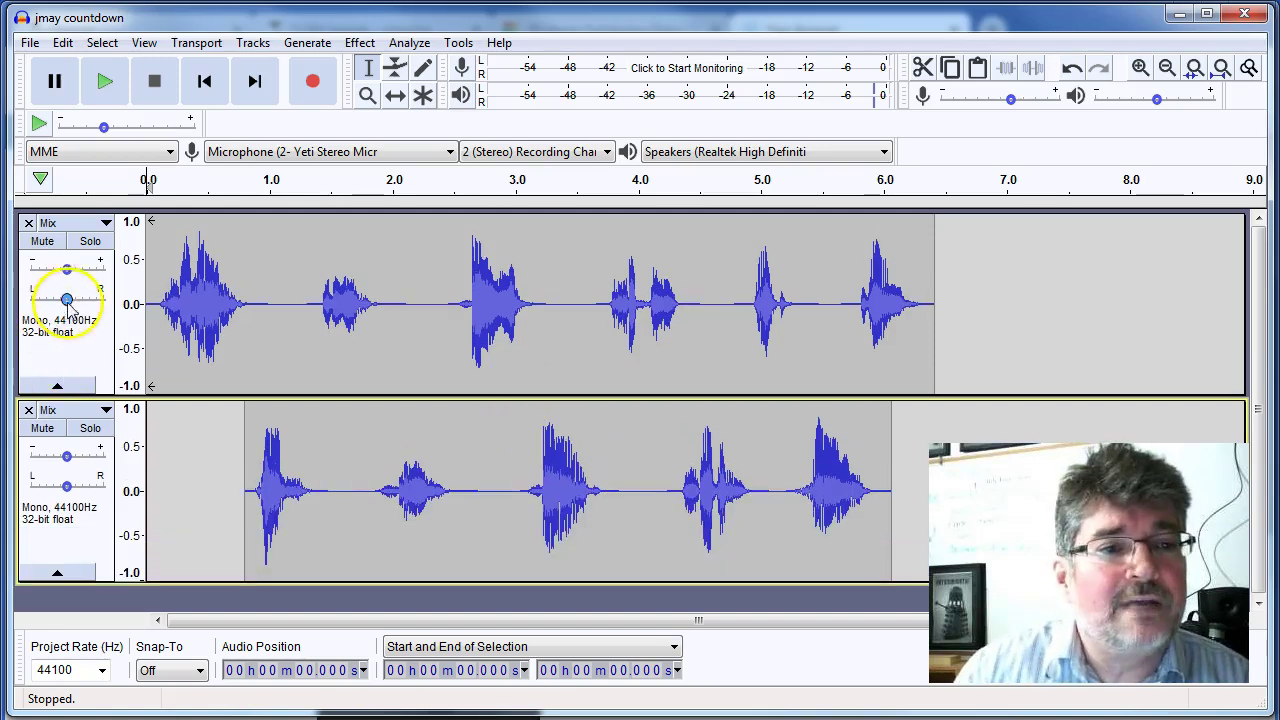
{"action": "left_click_drag", "start_coordinate": [66, 302], "coordinate": [41, 303]}
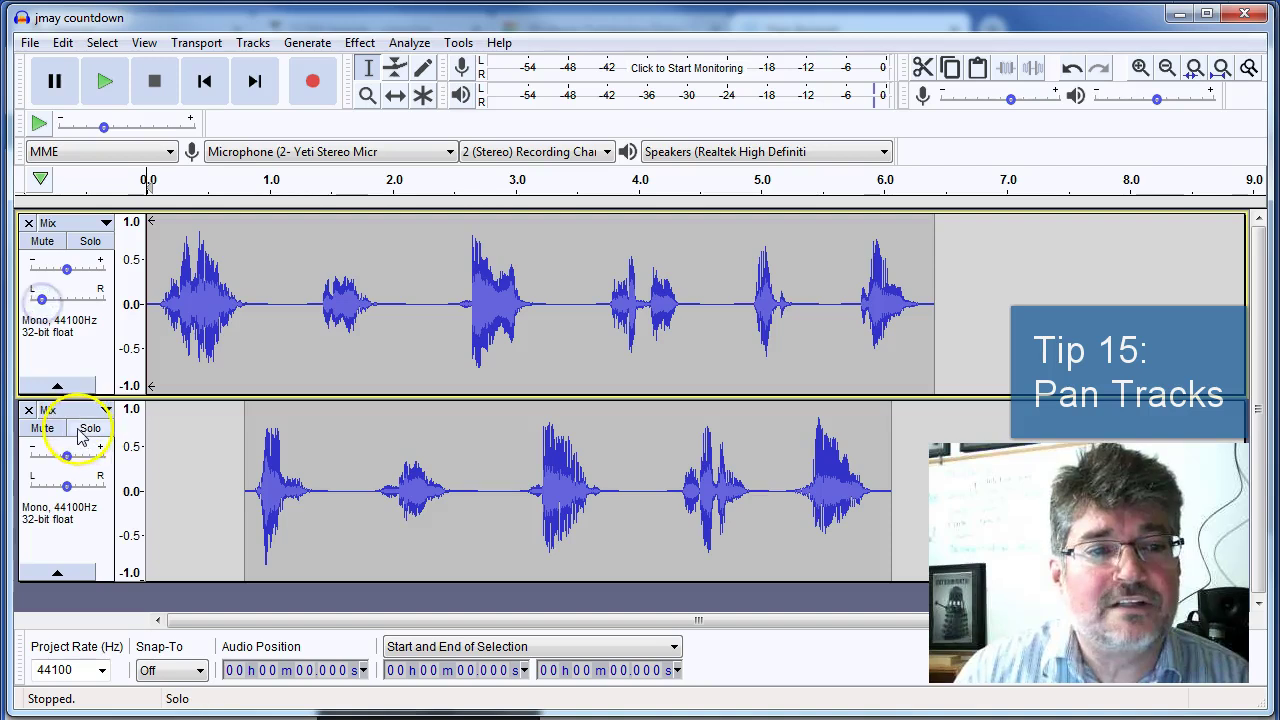
{"action": "left_click_drag", "start_coordinate": [66, 486], "coordinate": [92, 487]}
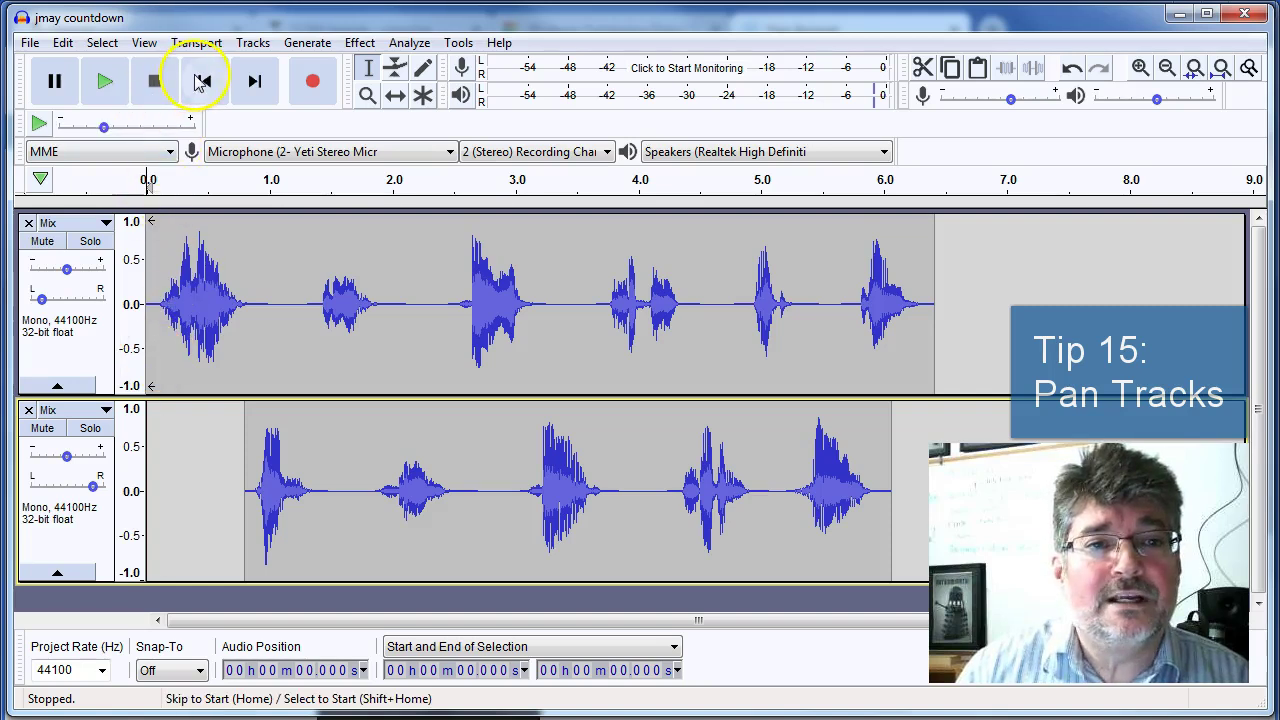
{"action": "left_click", "coordinate": [107, 82]}
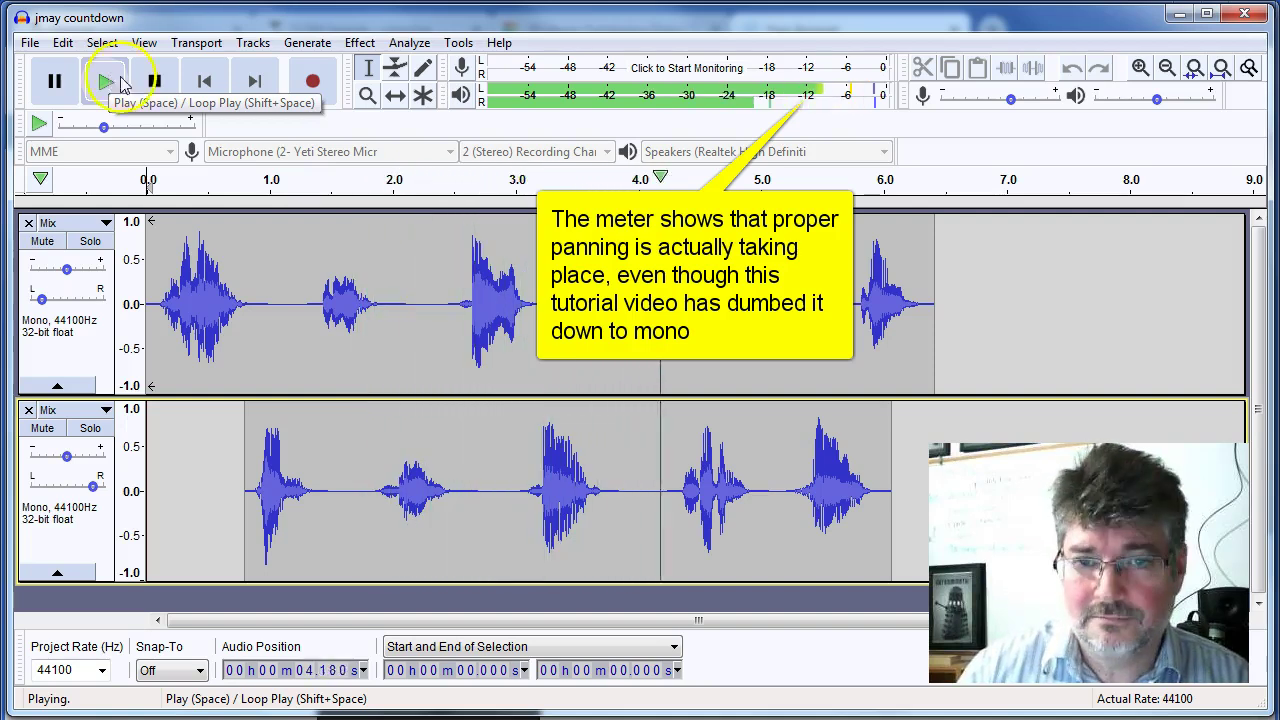
{"action": "left_click", "coordinate": [156, 82]}
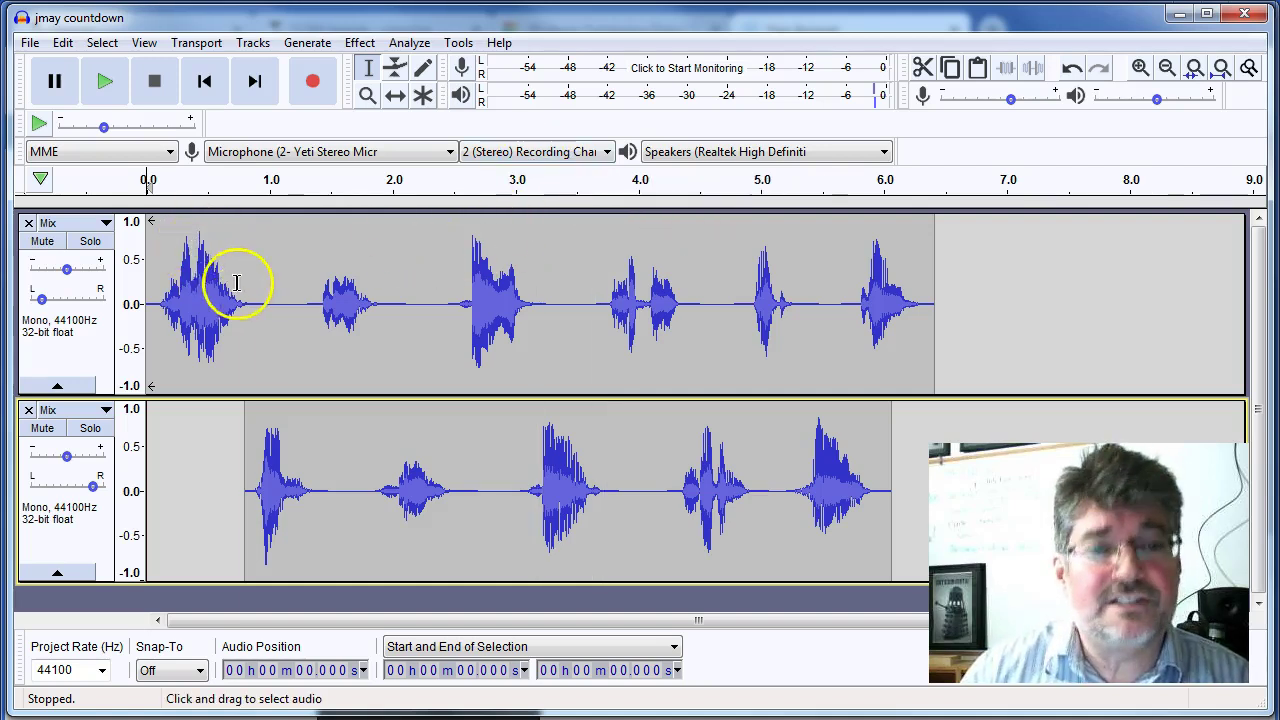
Step: Export as MP3 with ' mixed' added to the countdown file name, accepting the mix-down warning
{"action": "left_click", "coordinate": [30, 44]}
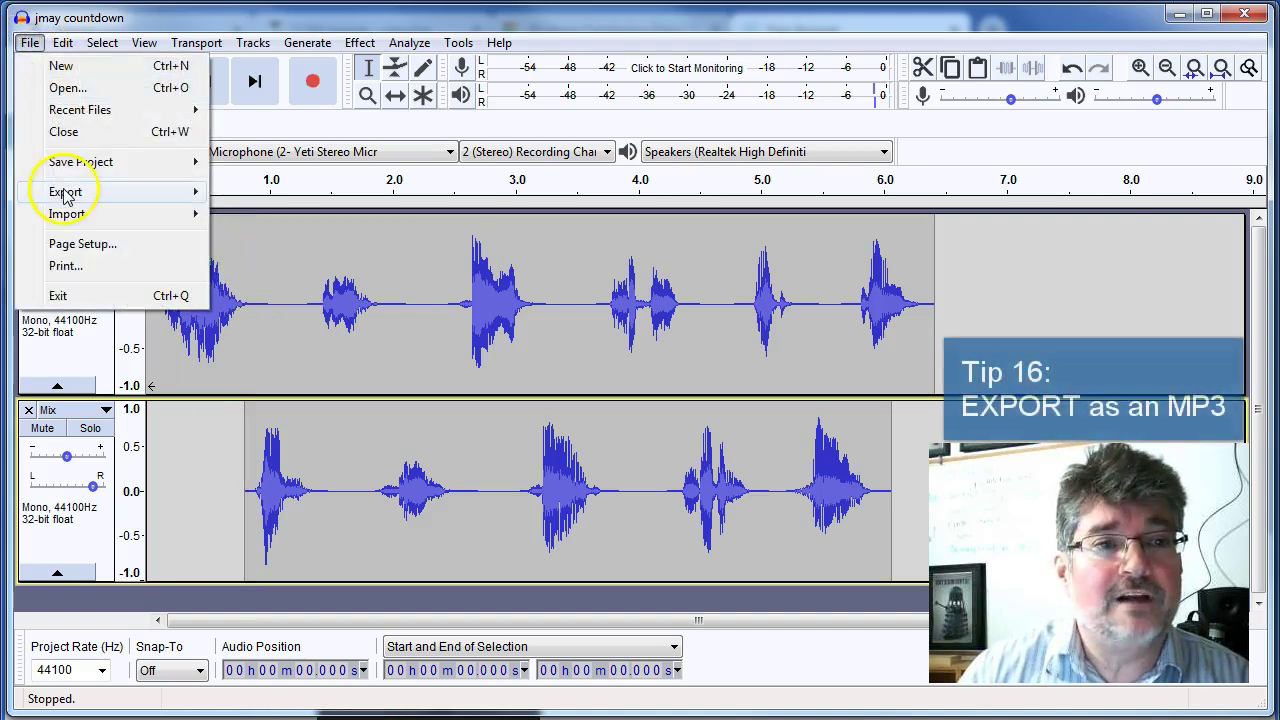
{"action": "left_click", "coordinate": [95, 191]}
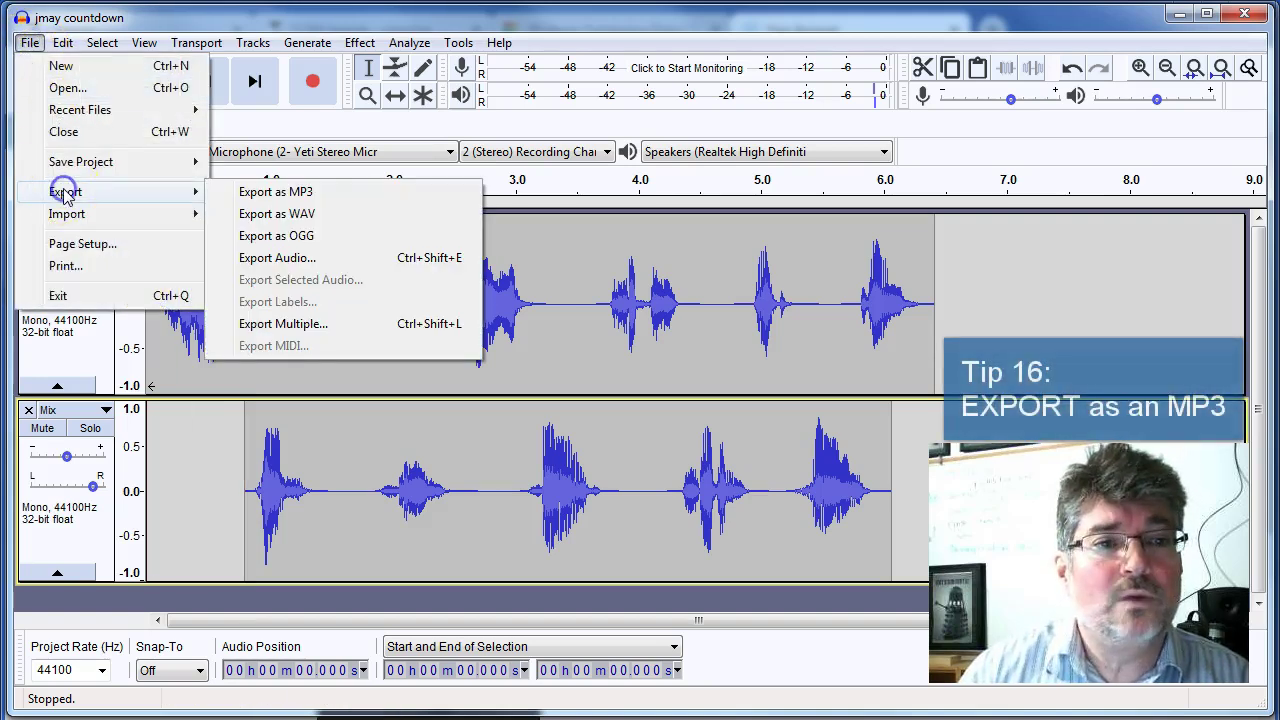
{"action": "left_click", "coordinate": [311, 192]}
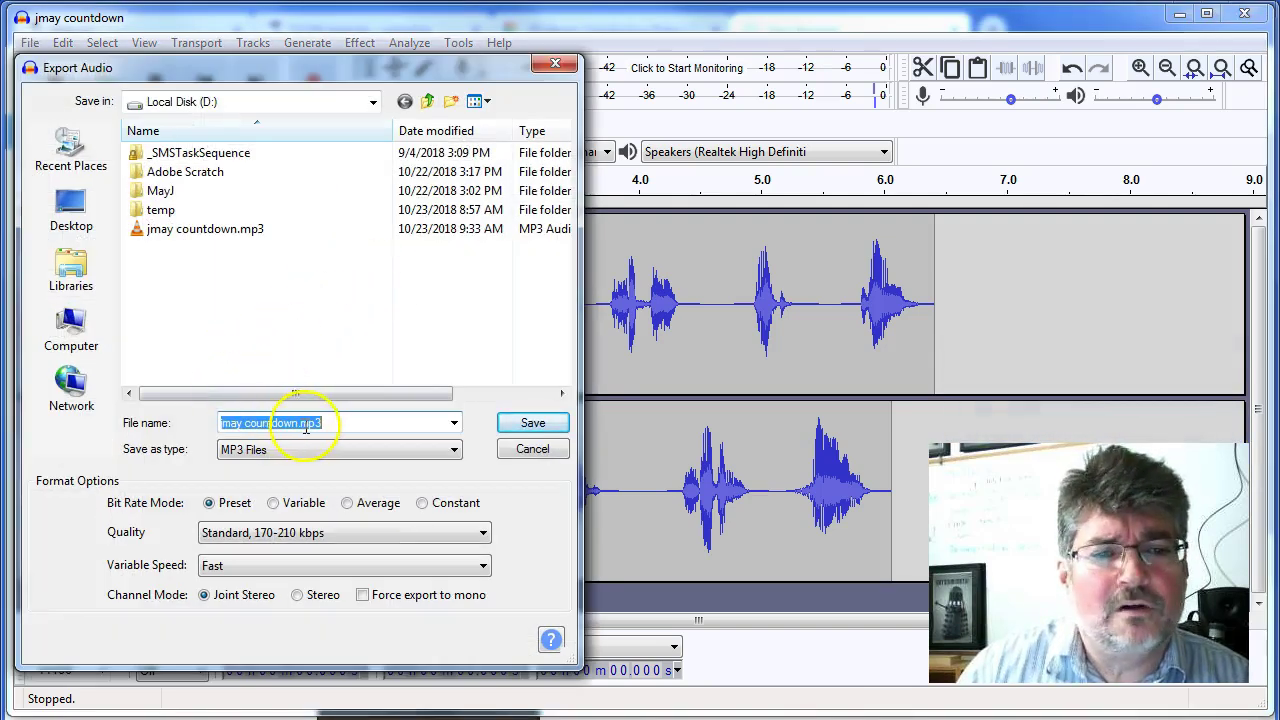
{"action": "left_click", "coordinate": [292, 422]}
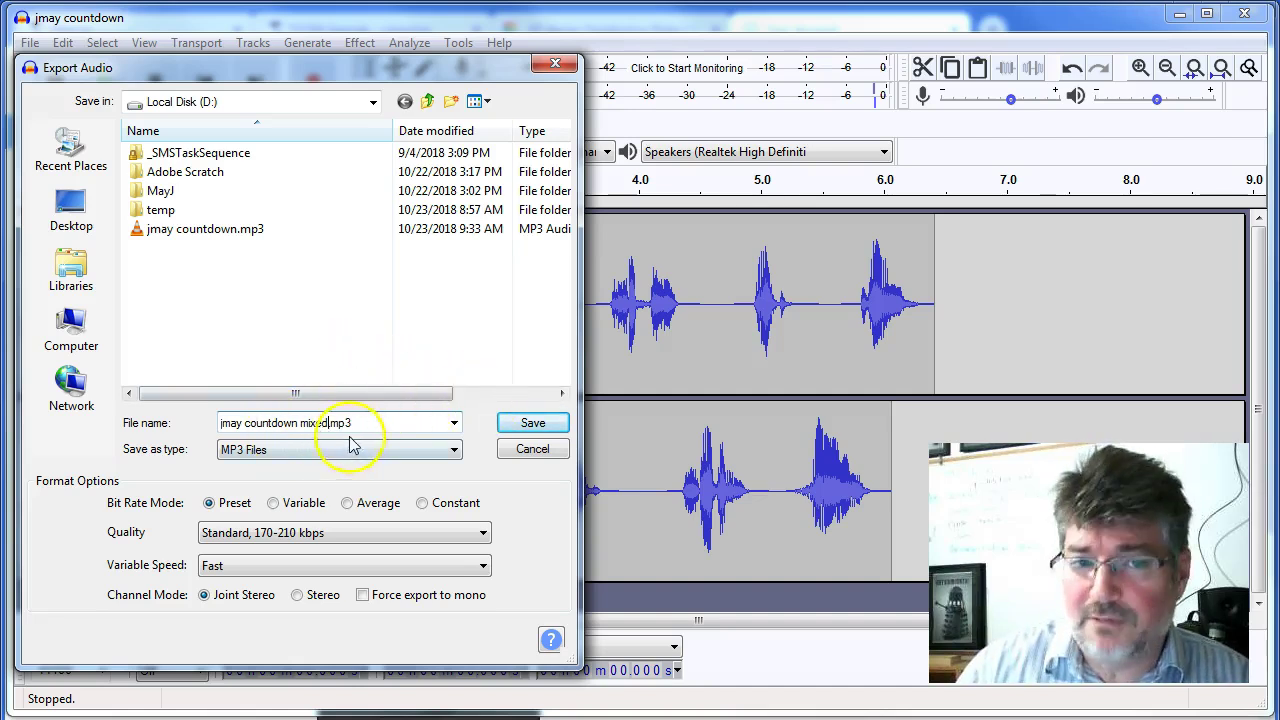
{"action": "left_click", "coordinate": [531, 424]}
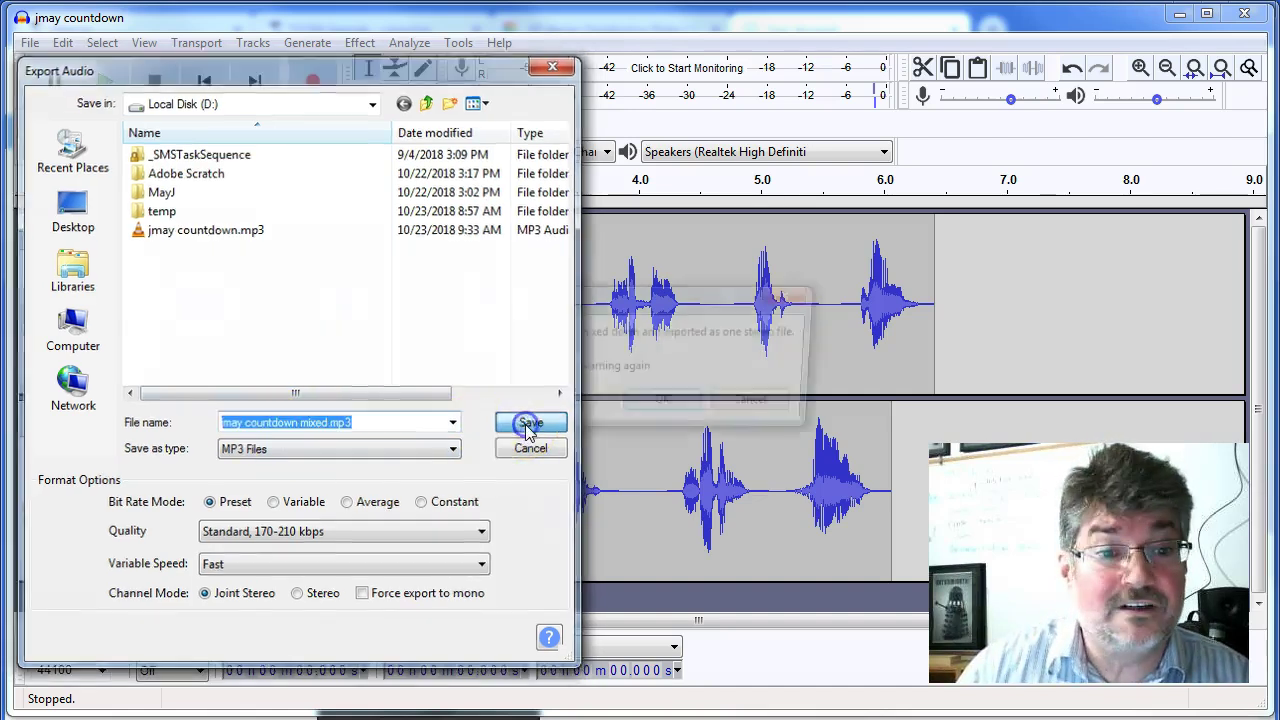
{"action": "key", "text": "Return"}
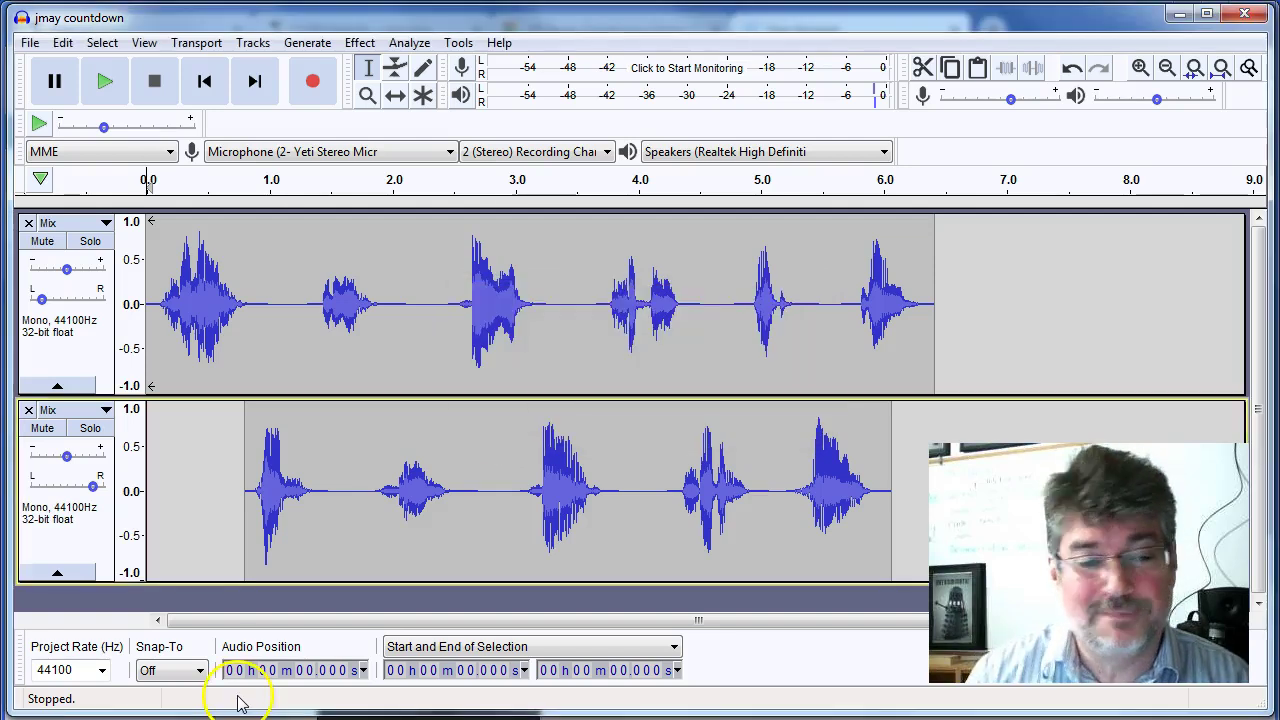